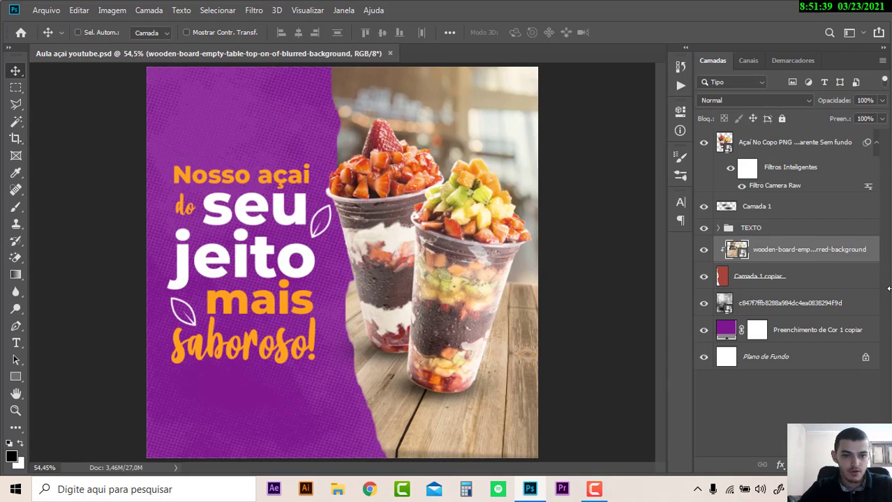
Create a new 1100 × 1100 px white document and fit it to the window.
left_click(46, 10)
left_click(46, 9)
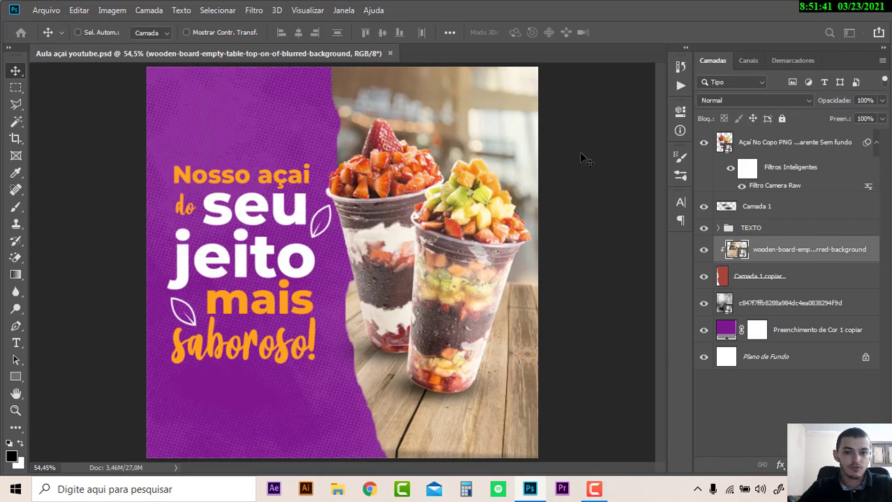
key("ctrl+n")
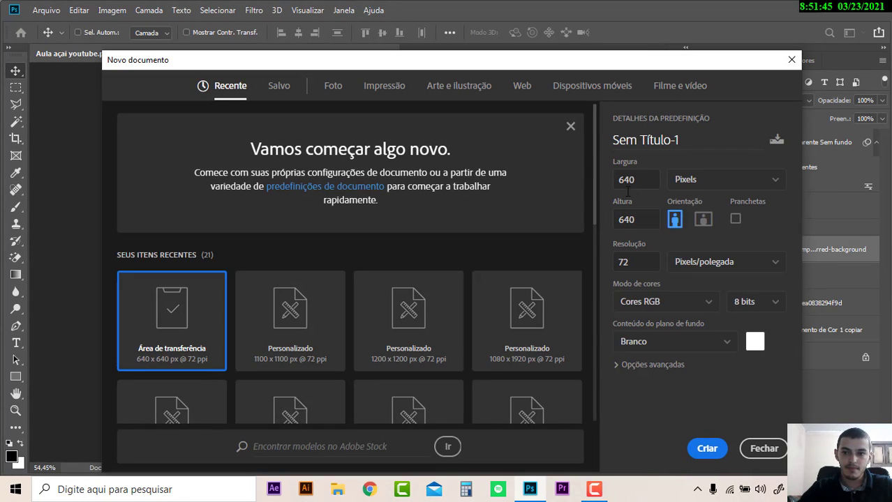
double_click(630, 179)
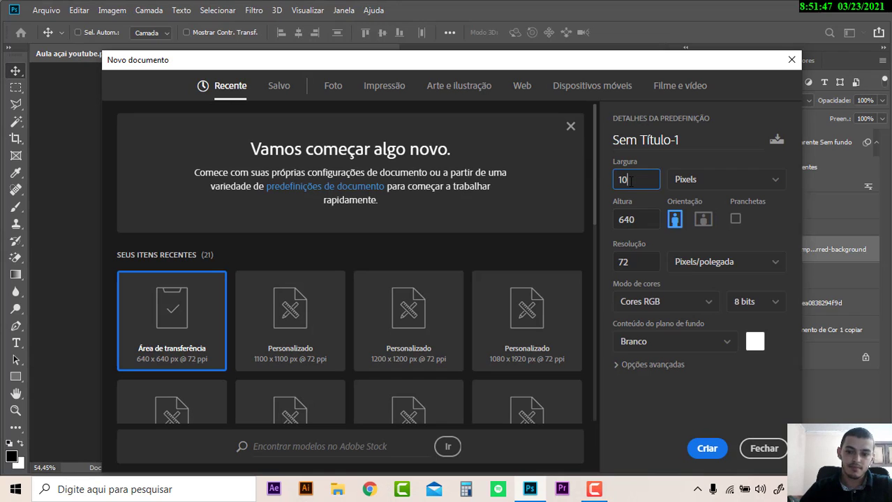
type("00")
key("Tab")
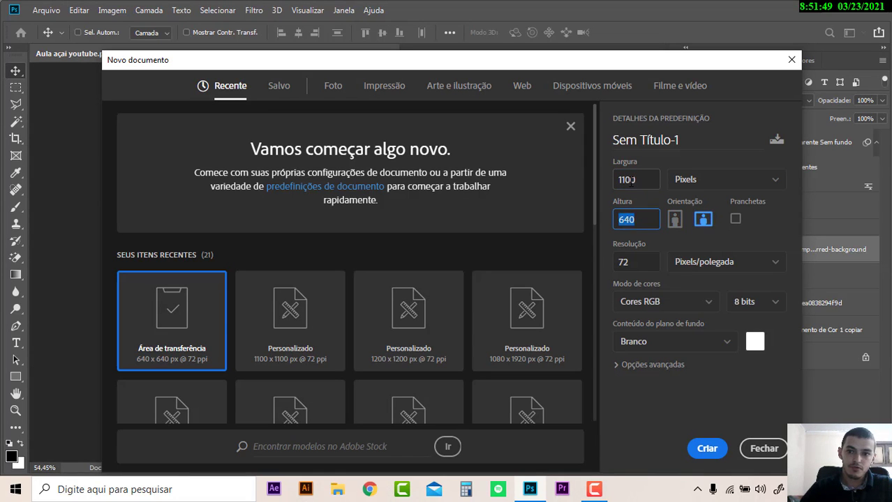
type("1100")
key("Return")
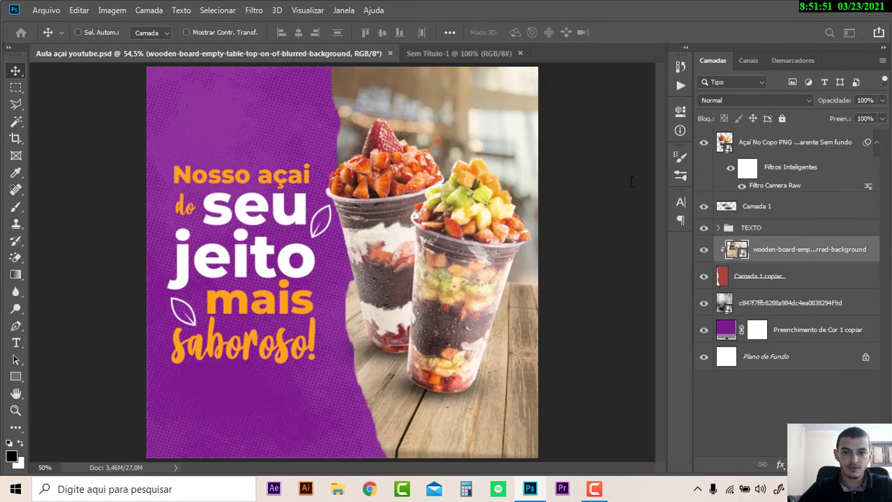
key("ctrl+0")
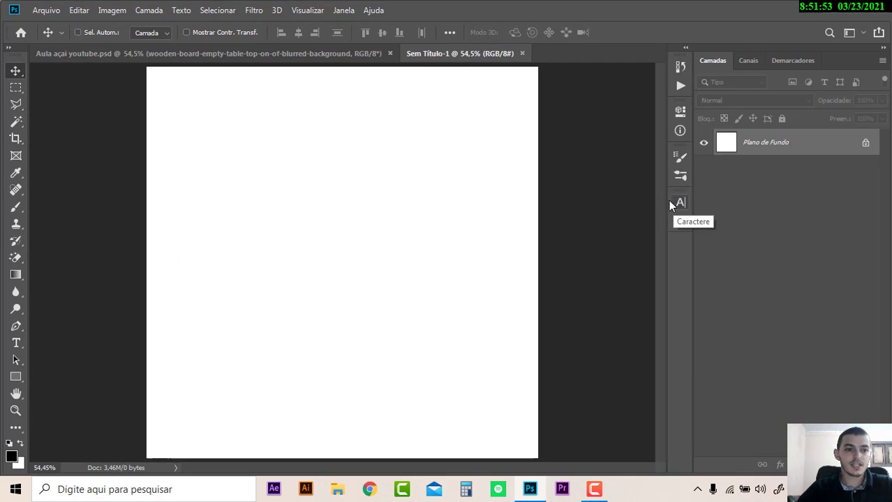
Pick the Brush tool with the Kyle thick-and-thin ink preset from the wet media folder.
left_click(19, 210)
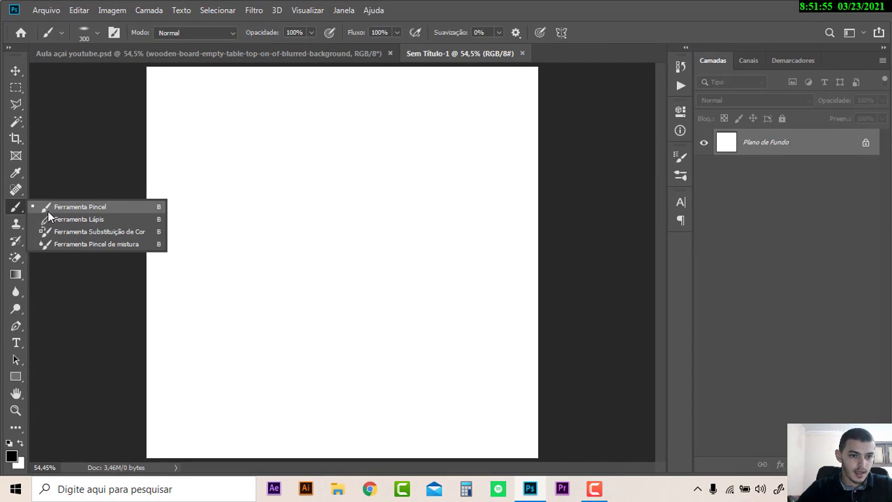
left_click(95, 33)
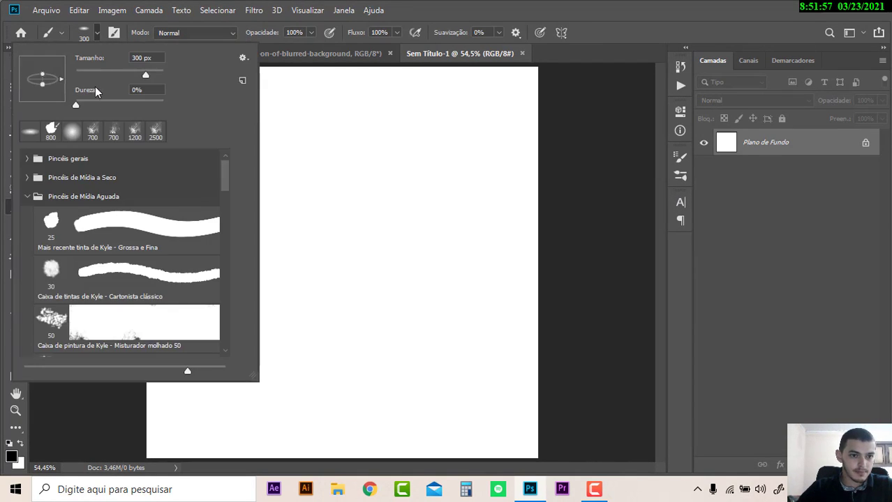
left_click(28, 196)
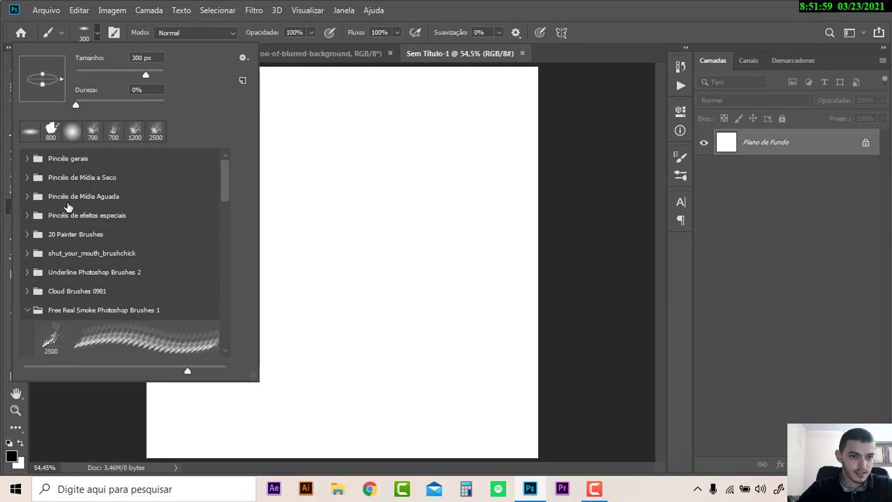
left_click(28, 179)
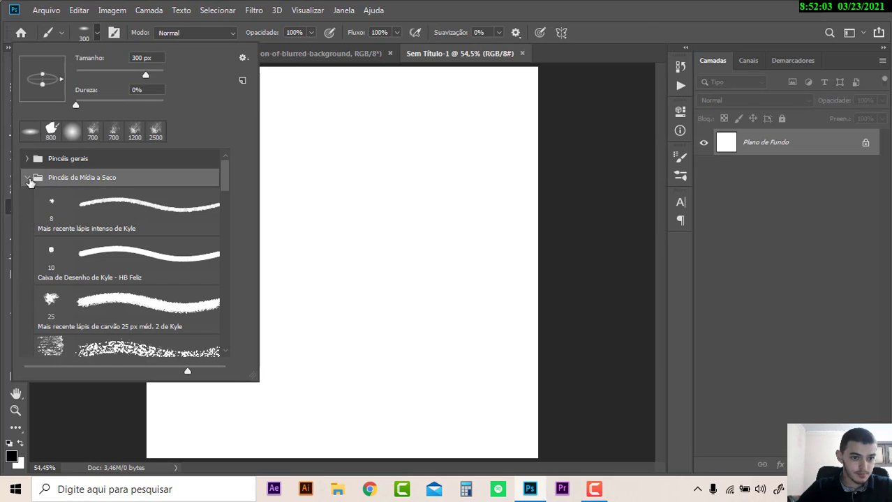
left_click(28, 178)
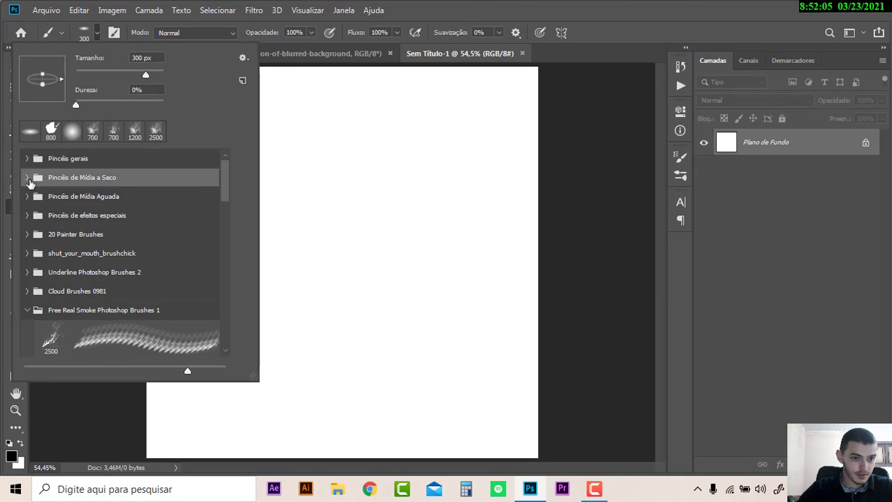
left_click(28, 198)
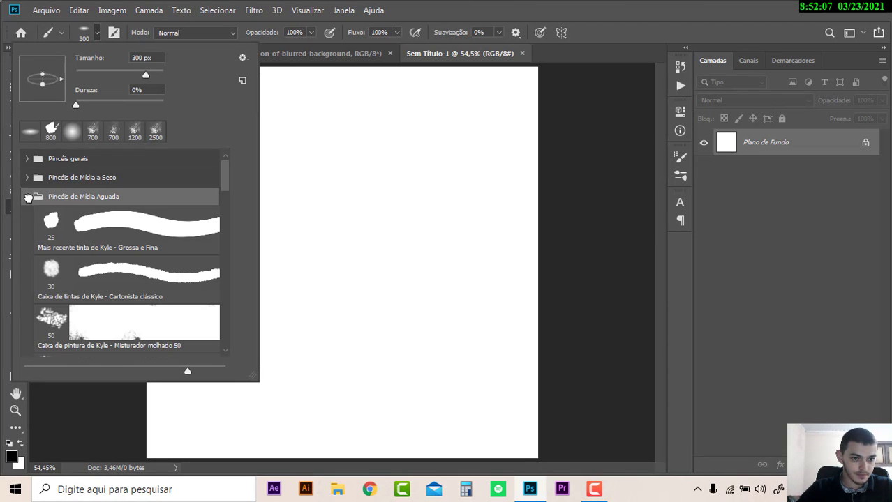
left_click(52, 223)
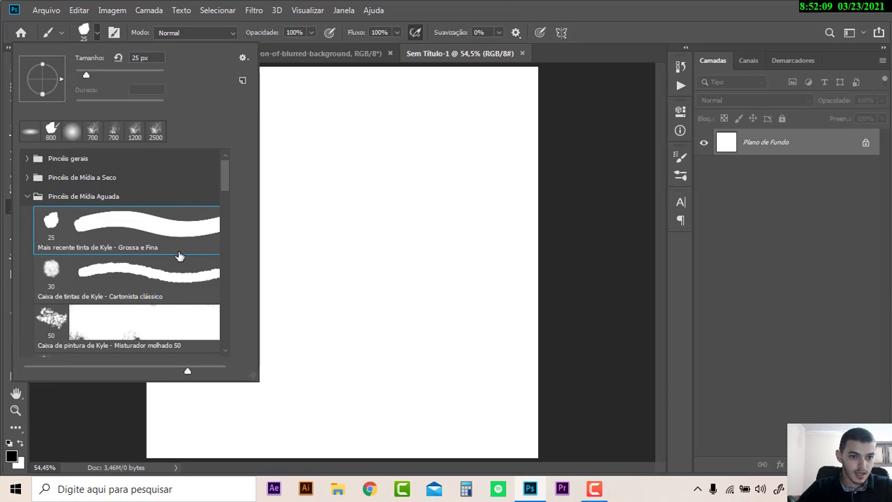
Open the foreground colour picker ready to enter a new hex value.
left_click(795, 152)
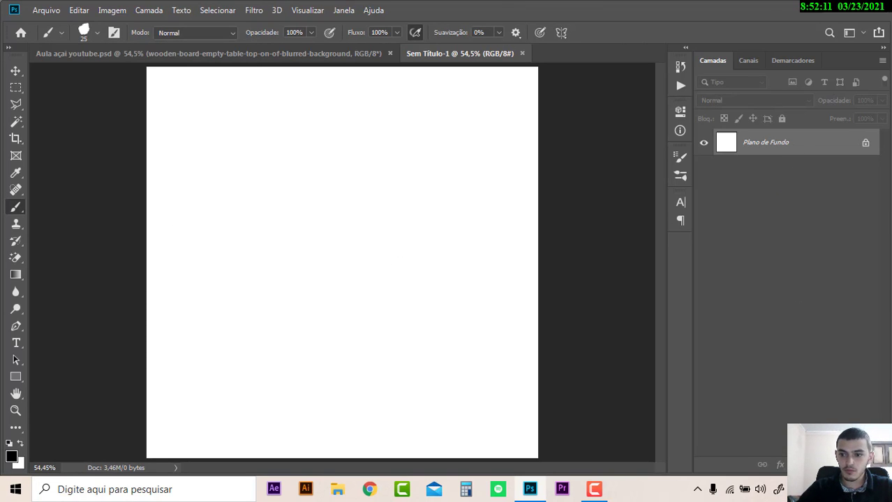
left_click(816, 465)
left_click(11, 459)
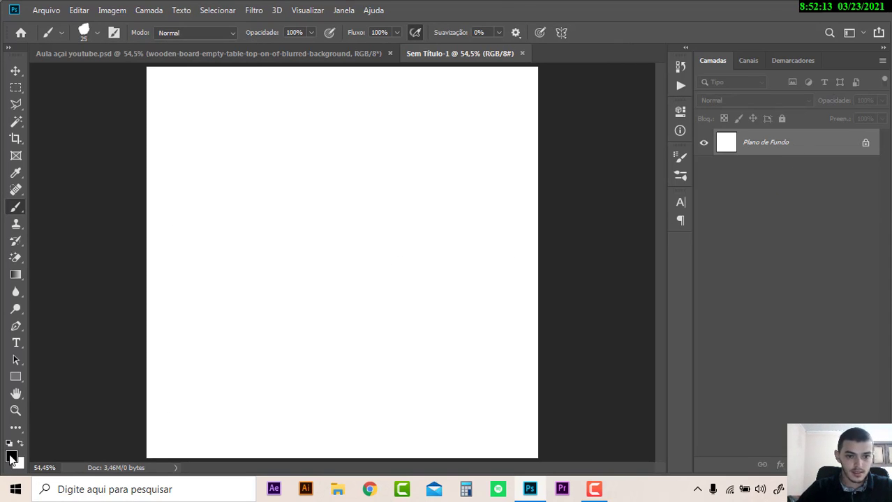
left_click(590, 277)
Set the foreground colour to red ff0000 and return to the brush.
type("ff0000")
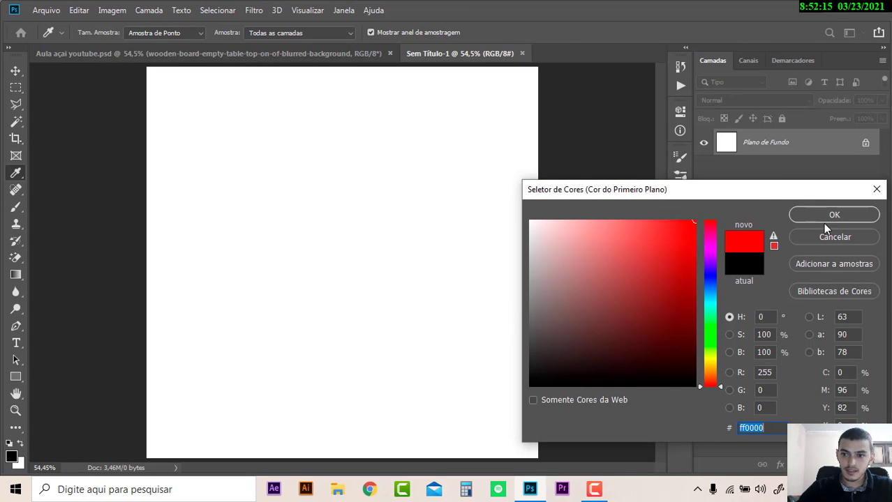
left_click(824, 218)
key("b")
Paint a large red area down the canvas's right side with an enlarged brush, then view the açaí ad.
scroll(512, 236, "down", 2)
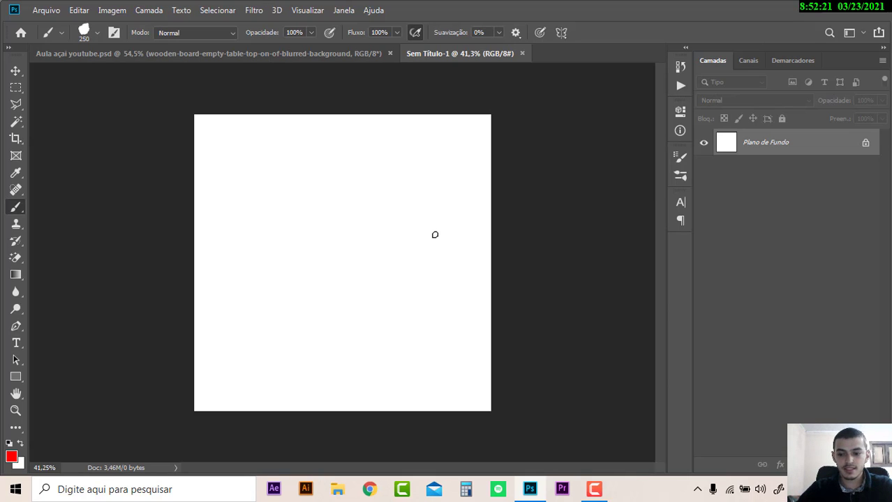
key("bracketright")
key("bracketright")
mouse_move(460, 174)
left_mouse_down()
mouse_move(458, 164)
mouse_move(431, 392)
mouse_move(448, 388)
mouse_move(403, 362)
mouse_move(408, 308)
mouse_move(395, 361)
mouse_move(439, 147)
mouse_move(447, 152)
left_mouse_up()
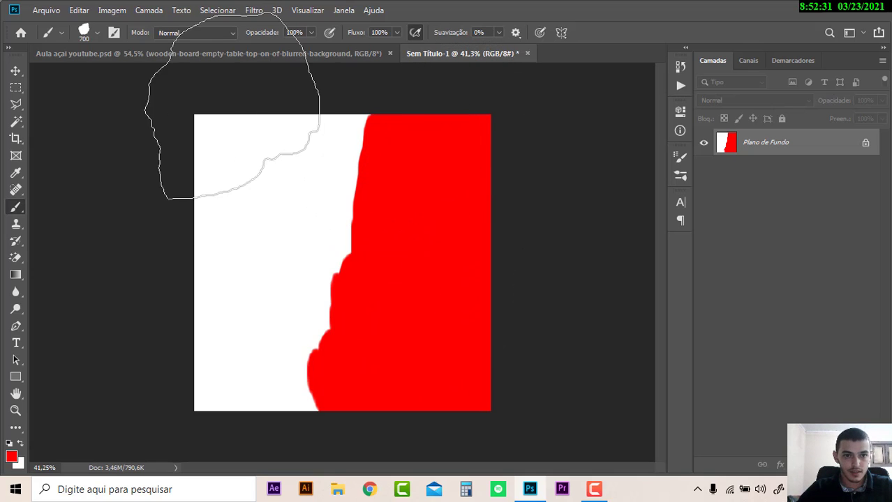
left_click(224, 52)
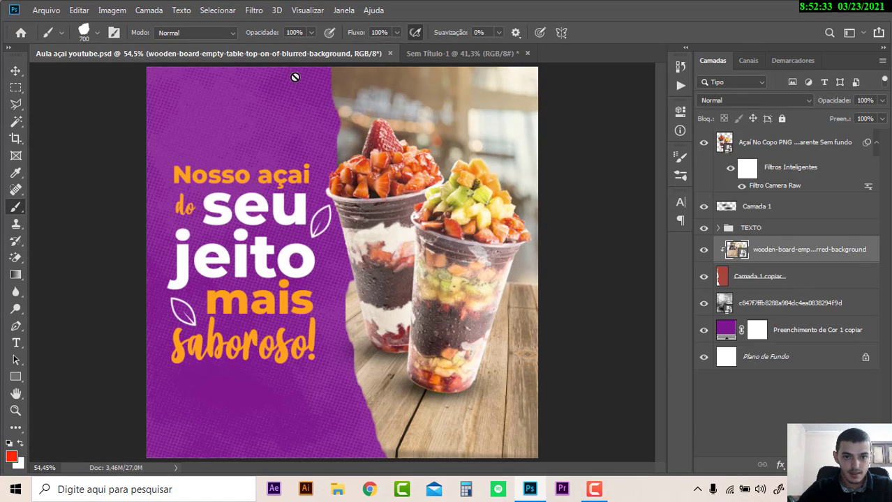
Try moving the red painting by converting the background to a layer, then undo it.
left_click(448, 56)
left_click(15, 70)
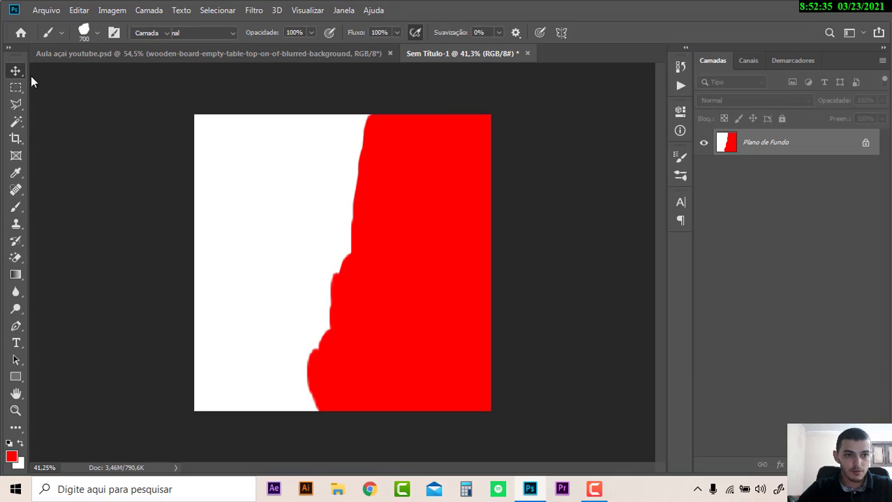
left_click_drag(368, 265, 404, 283)
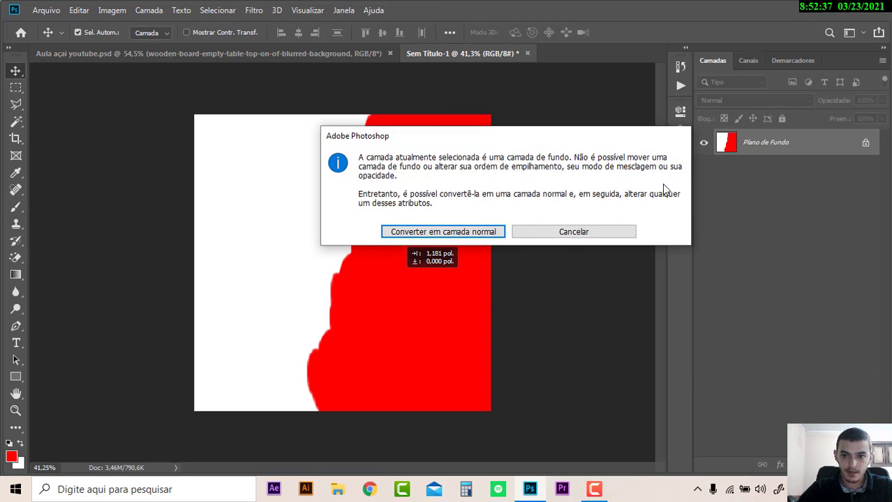
left_click(497, 232)
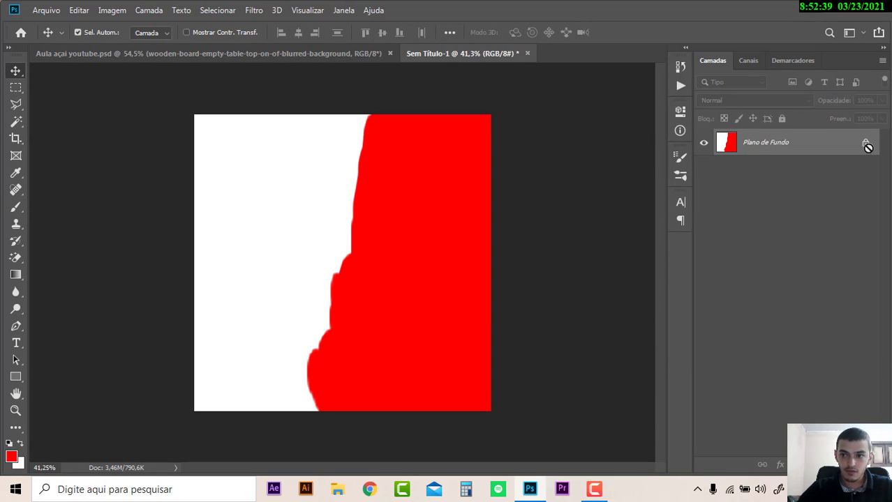
left_click_drag(420, 325, 413, 325)
key("ctrl+z")
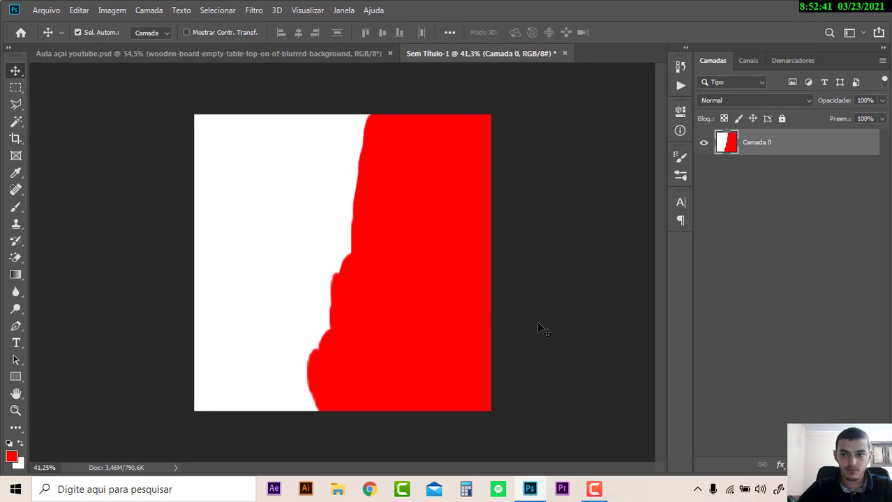
key("ctrl+z")
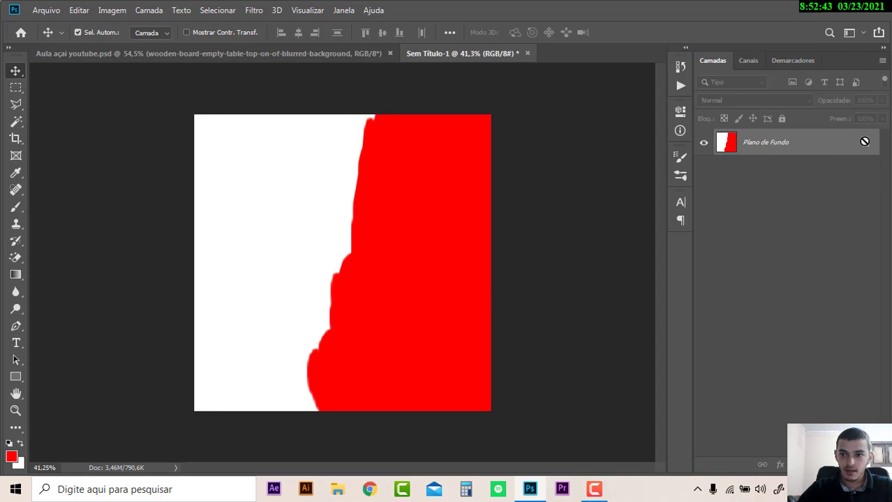
Unlock and shift the background layer, then undo that plus the last two red strokes.
left_click(865, 142)
left_click_drag(418, 311, 424, 305)
key("ctrl+z")
key("ctrl+z")
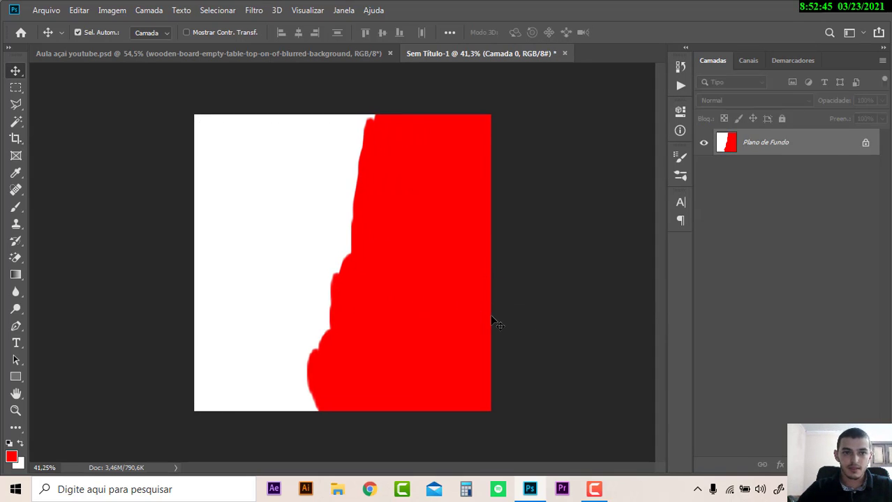
key("ctrl+z")
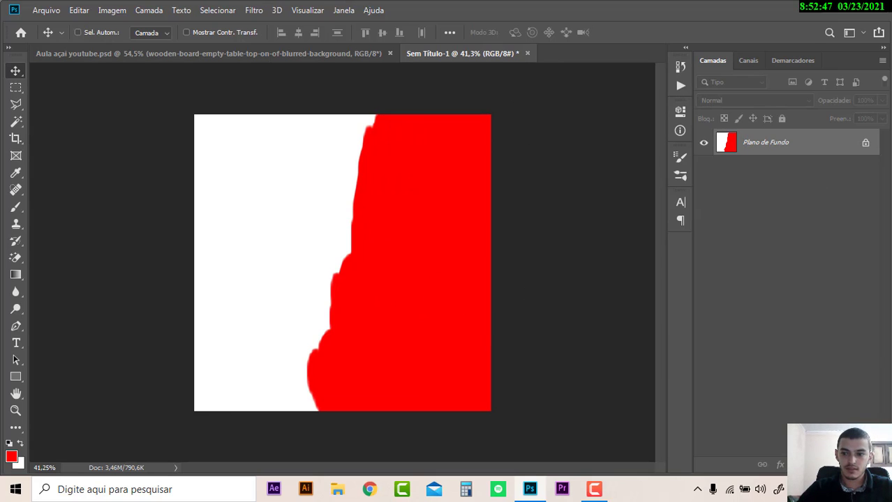
key("ctrl+z")
key("ctrl+z")
key("ctrl+z")
key("ctrl+z")
key("ctrl+z")
key("ctrl+z")
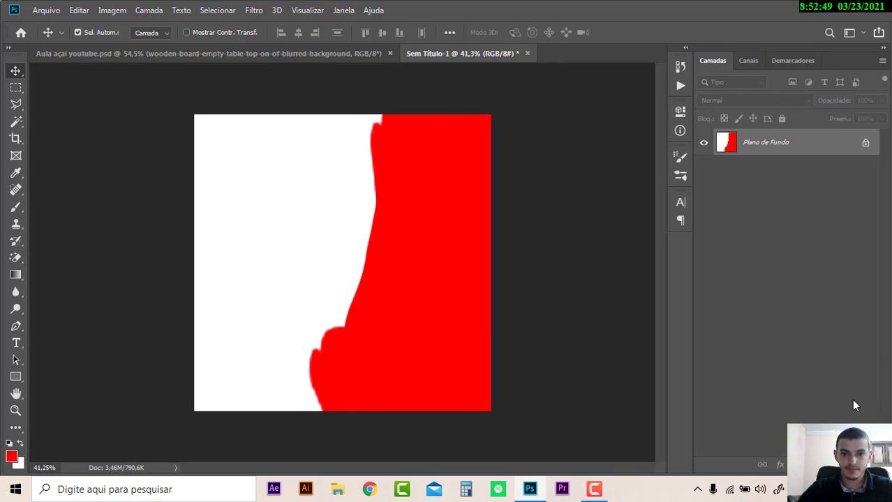
key("ctrl+z")
key("ctrl+z")
key("ctrl+z")
key("ctrl+z")
key("ctrl+z")
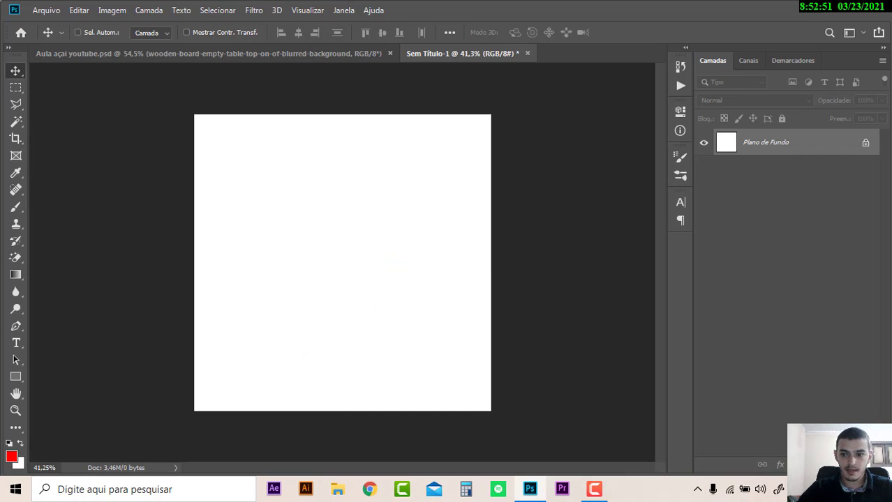
Add a new layer, Camada 1, and paint a ragged-edged red area across the canvas's right side.
left_click(855, 464)
left_click(15, 207)
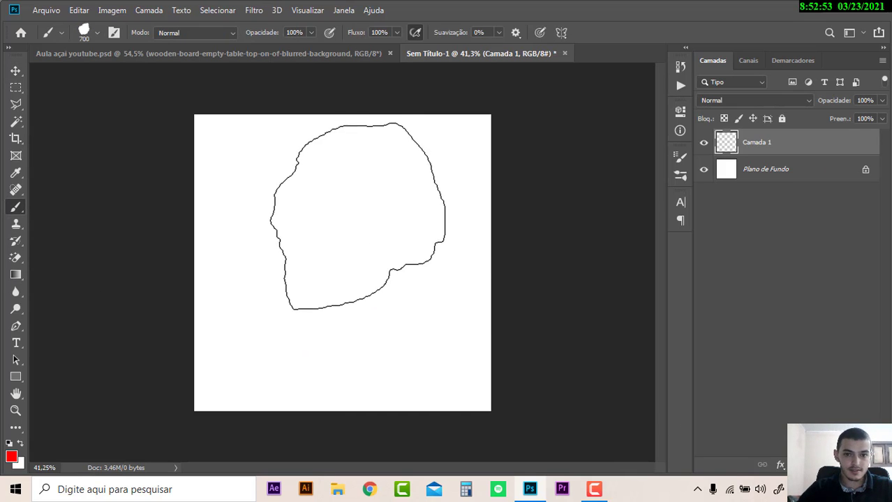
mouse_move(446, 201)
left_mouse_down()
mouse_move(442, 109)
mouse_move(423, 298)
mouse_move(427, 388)
mouse_move(451, 367)
mouse_move(408, 348)
mouse_move(450, 209)
mouse_move(454, 146)
left_mouse_up()
mouse_move(398, 398)
left_mouse_down()
mouse_move(409, 408)
mouse_move(398, 397)
mouse_move(418, 403)
left_mouse_up()
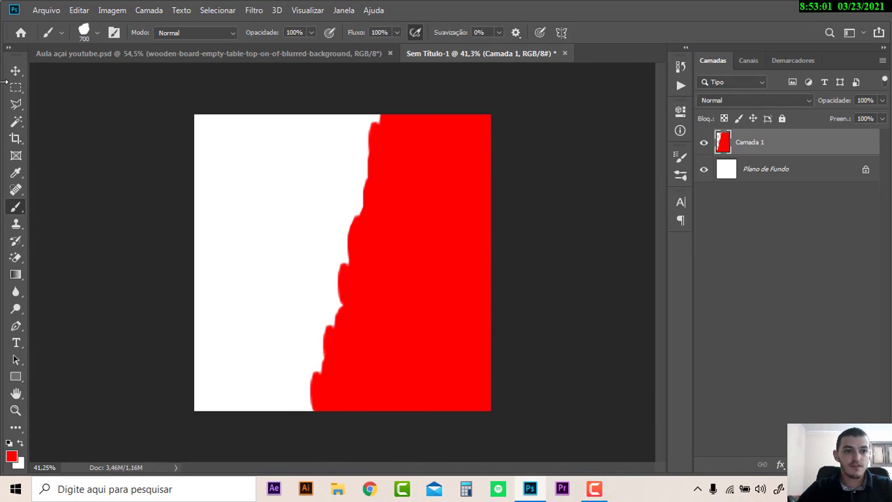
key("v")
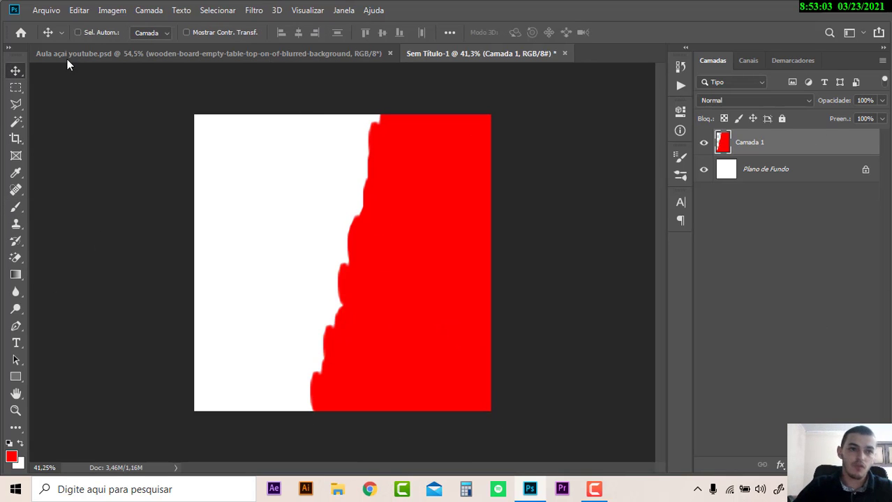
left_click(46, 9)
Place the wooden-board photo from Downloads as an embedded image, enlarged and shifted right.
left_click(78, 257)
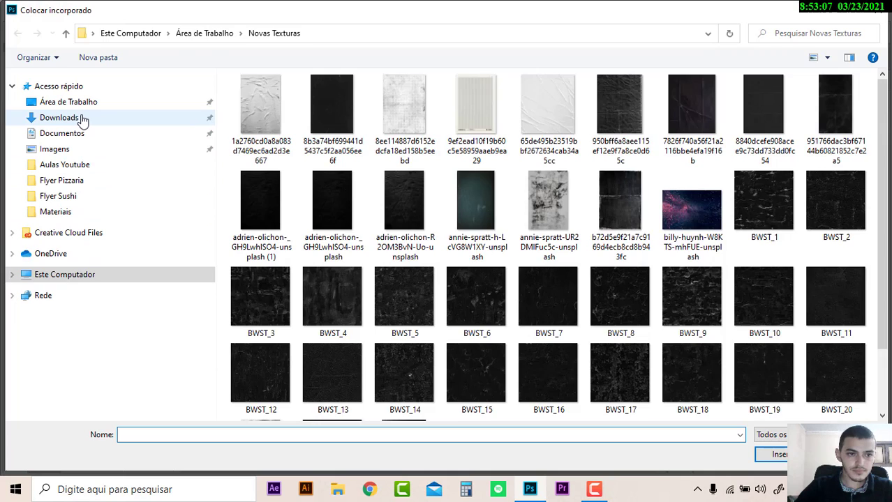
left_click(82, 119)
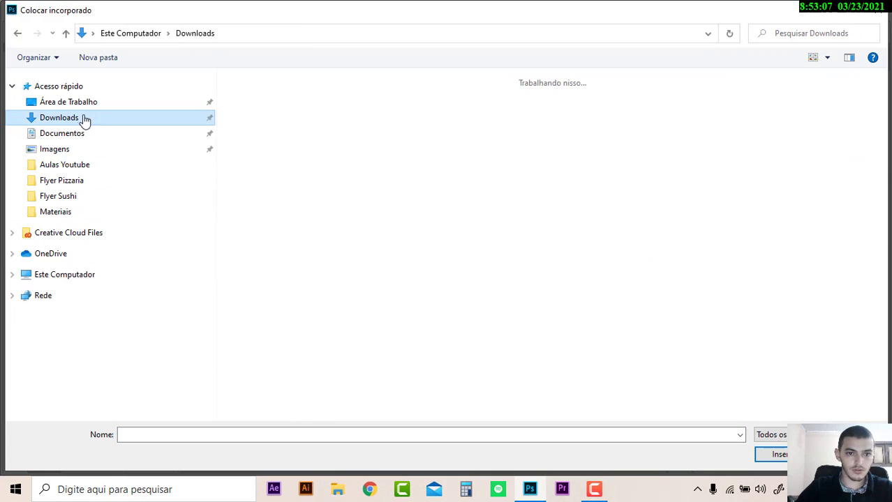
left_click(300, 130)
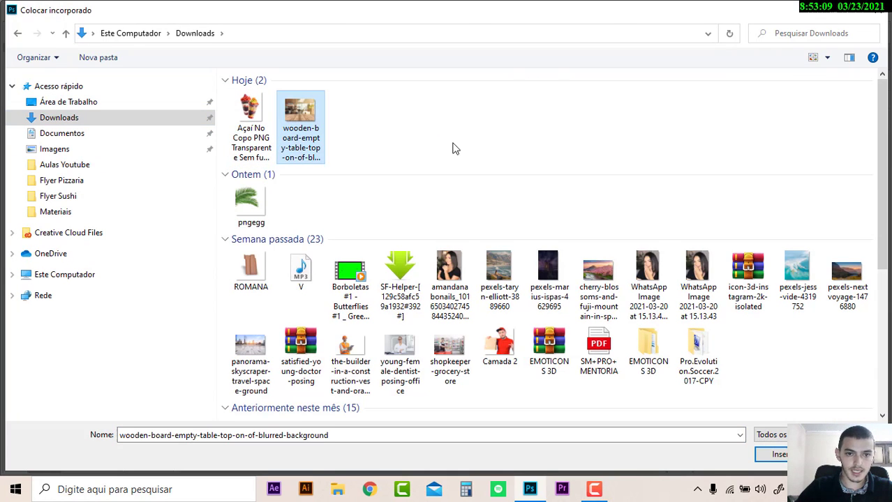
left_click(774, 454)
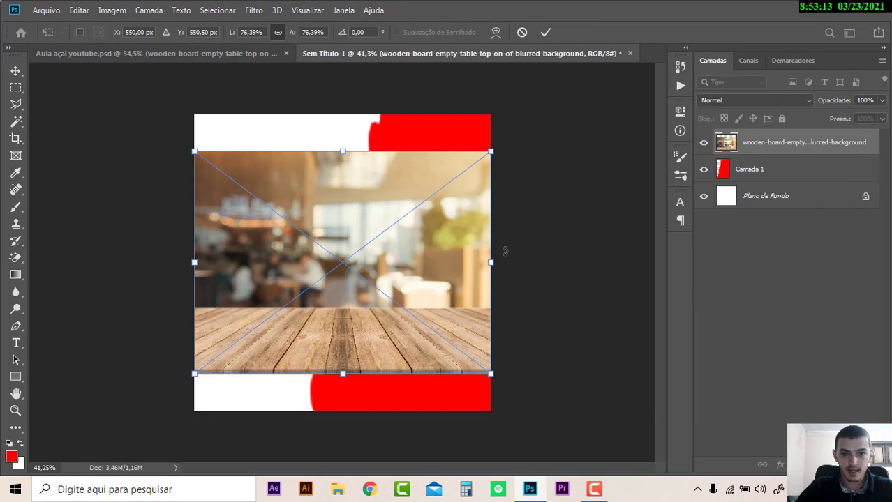
left_click_drag(494, 161, 532, 119)
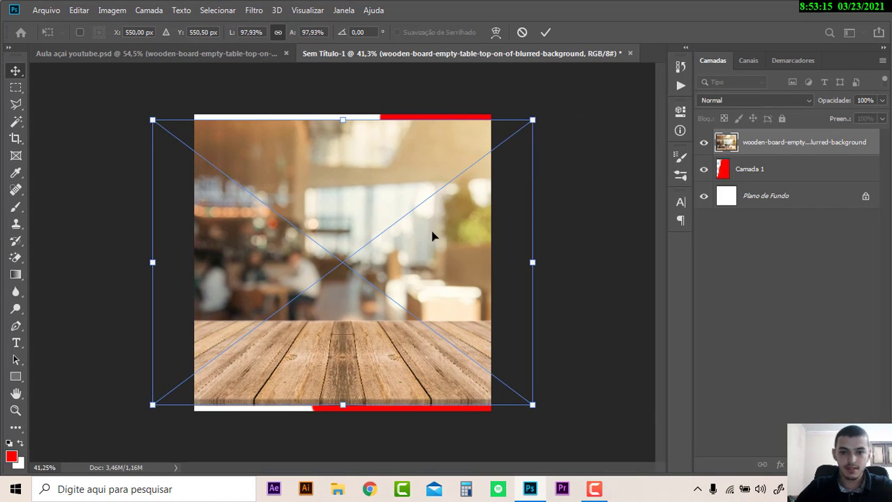
key("Return")
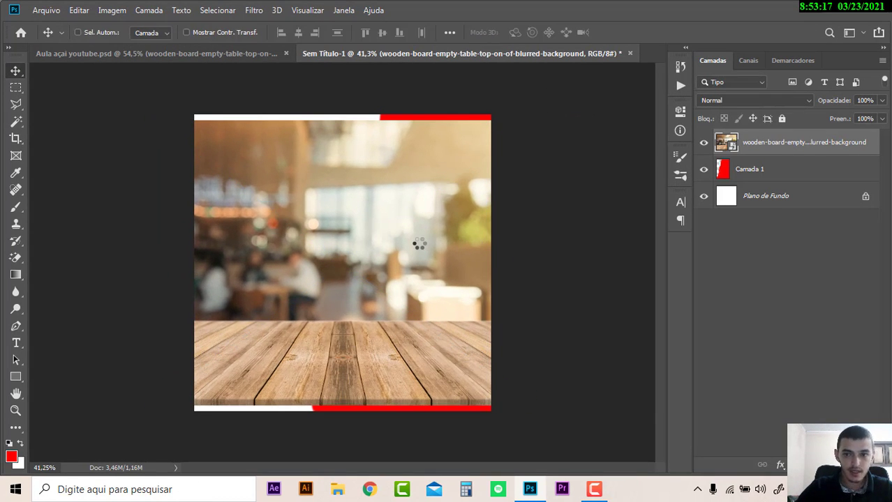
left_click_drag(419, 243, 482, 249)
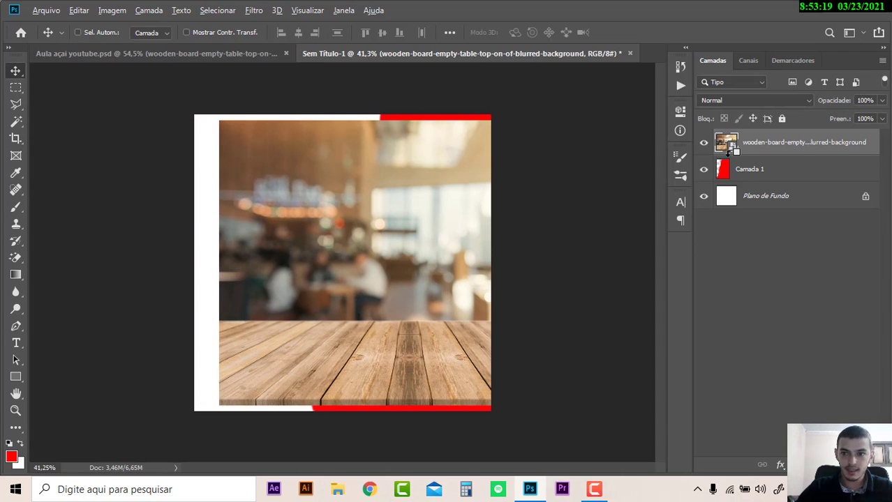
Clip the wooden photo to the red shape layer, then enlarge and reposition it to cover the strip.
right_click(776, 154)
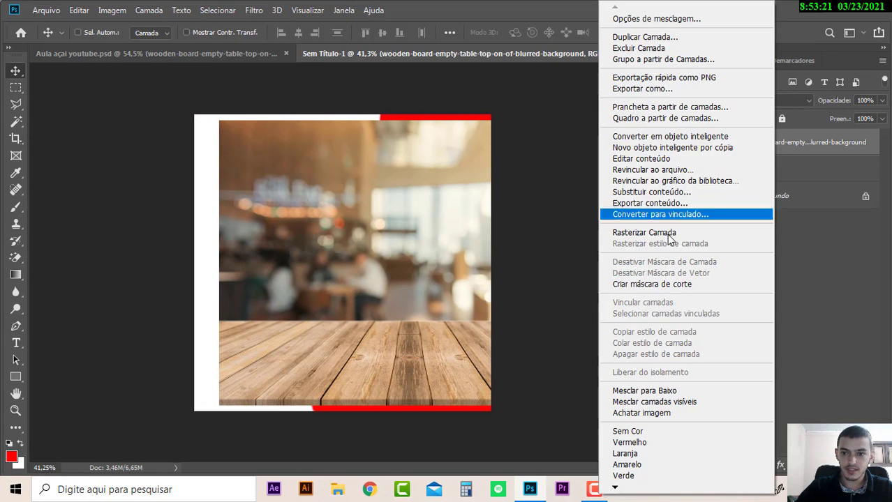
left_click(663, 285)
mouse_move(446, 361)
left_mouse_down()
mouse_move(450, 377)
mouse_move(452, 367)
left_mouse_up()
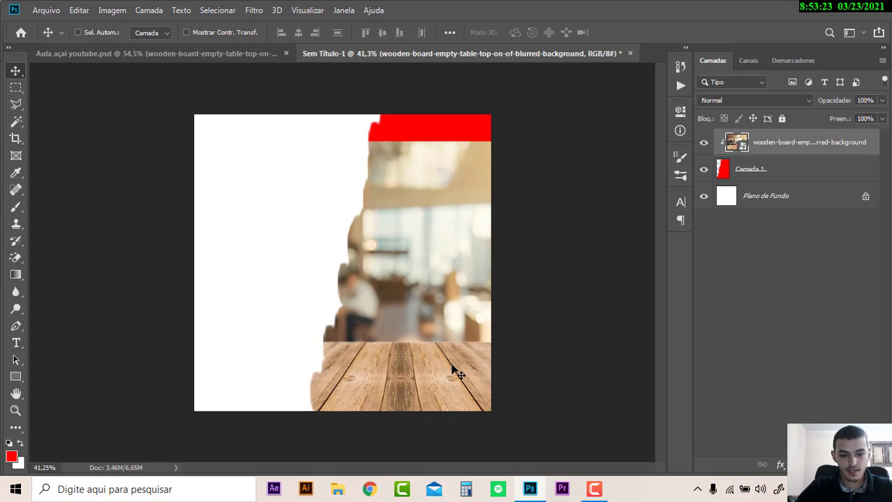
key("ctrl+t")
left_click_drag(590, 140, 647, 107)
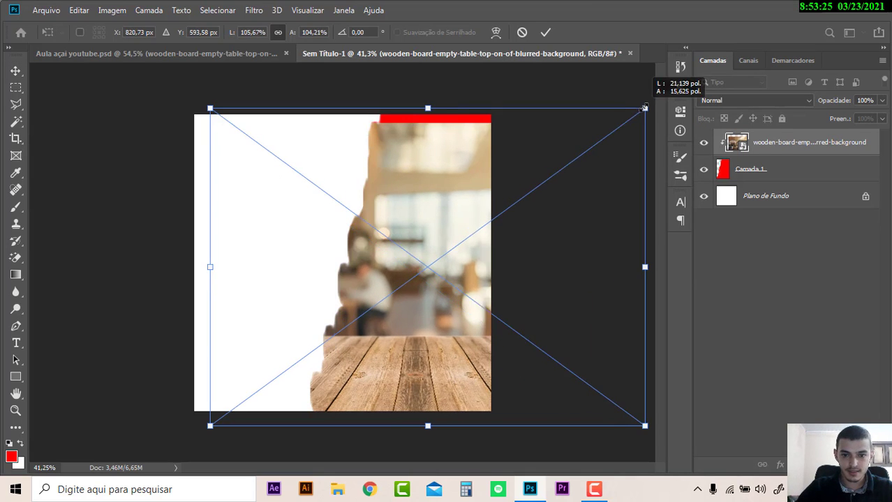
key("Return")
left_click_drag(469, 250, 462, 219)
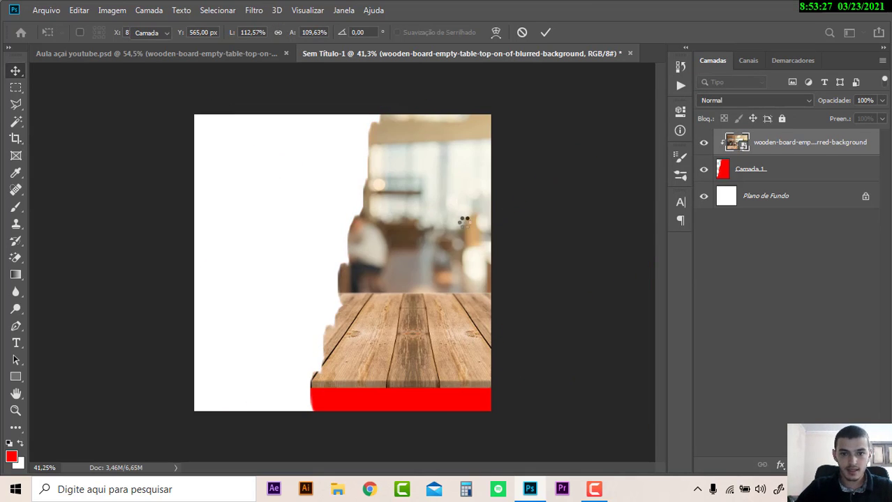
left_click_drag(424, 263, 419, 275)
Compare against the finished açaí ad, then return to Sem Título-1.
left_click(154, 53)
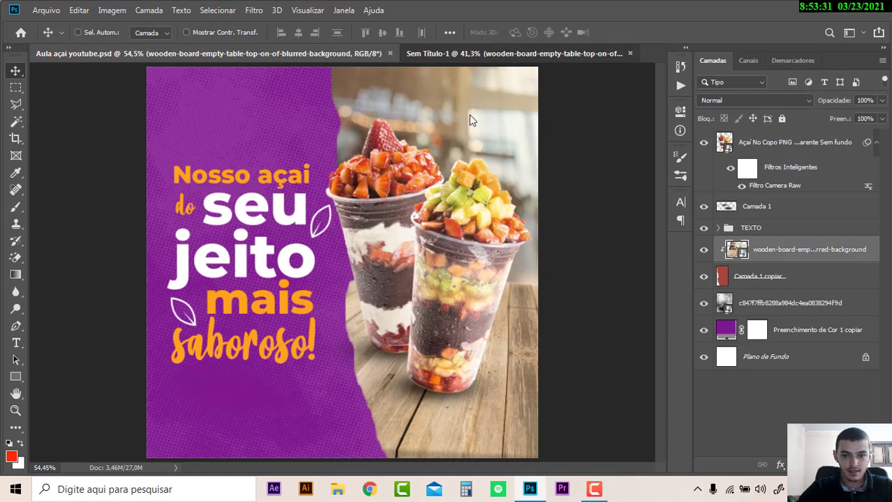
key("ctrl+Tab")
scroll(452, 208, "down", 2)
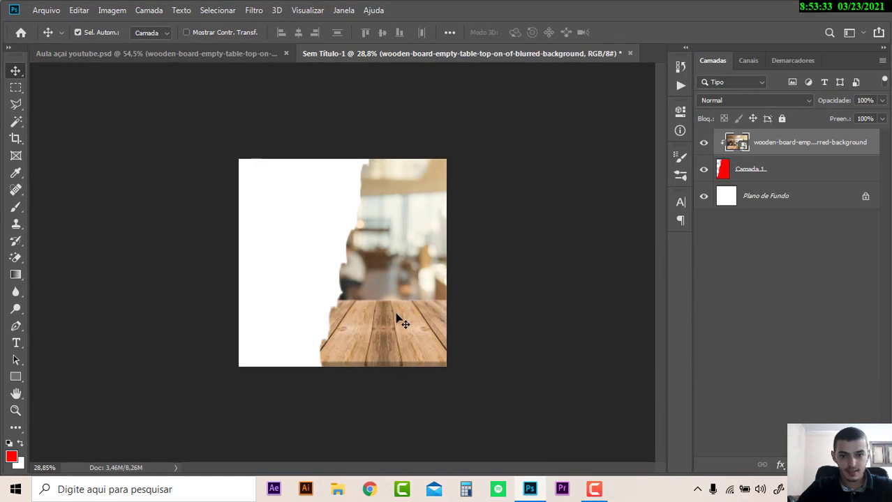
key("ctrl+t")
Enlarge the wooden photo, then try a corner distortion and discard it.
left_click_drag(537, 143, 567, 118)
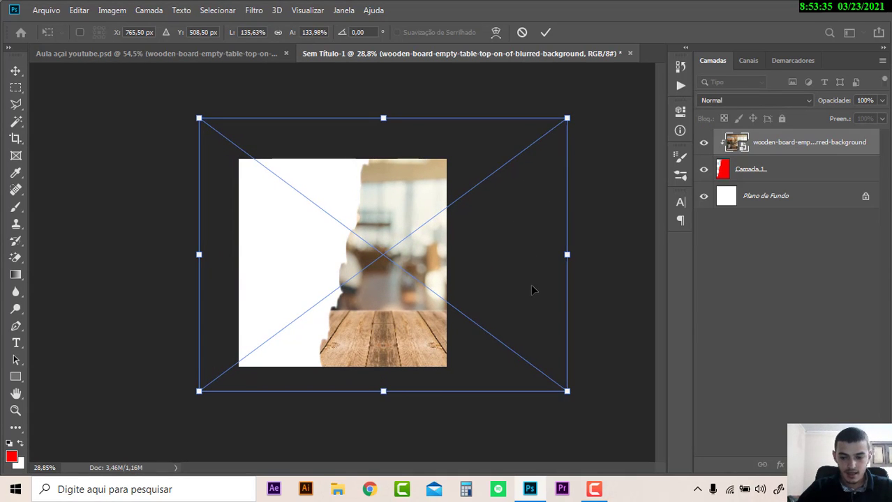
key("Return")
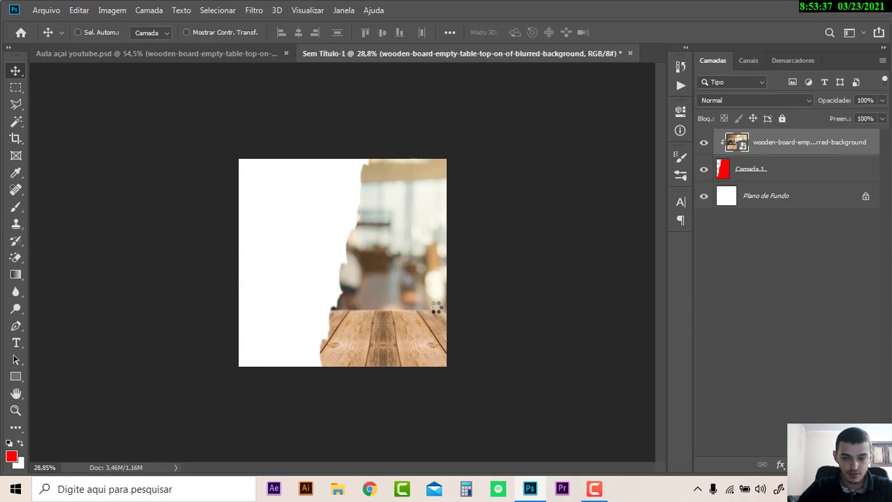
key("ctrl+t")
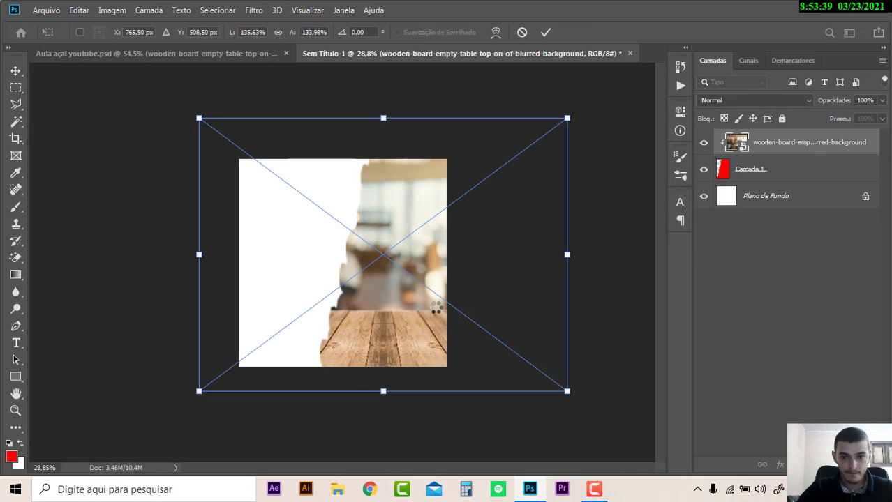
left_click_drag(567, 392, 552, 364)
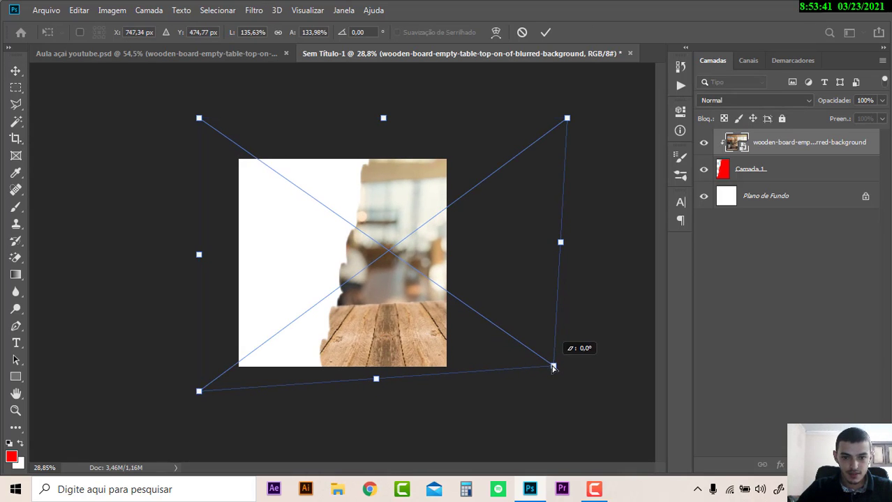
left_click_drag(199, 119, 216, 90)
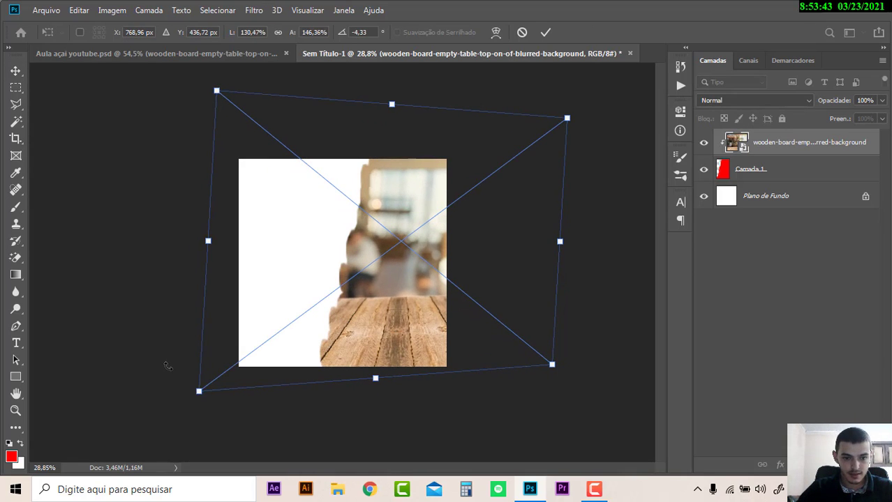
left_click_drag(199, 391, 209, 346)
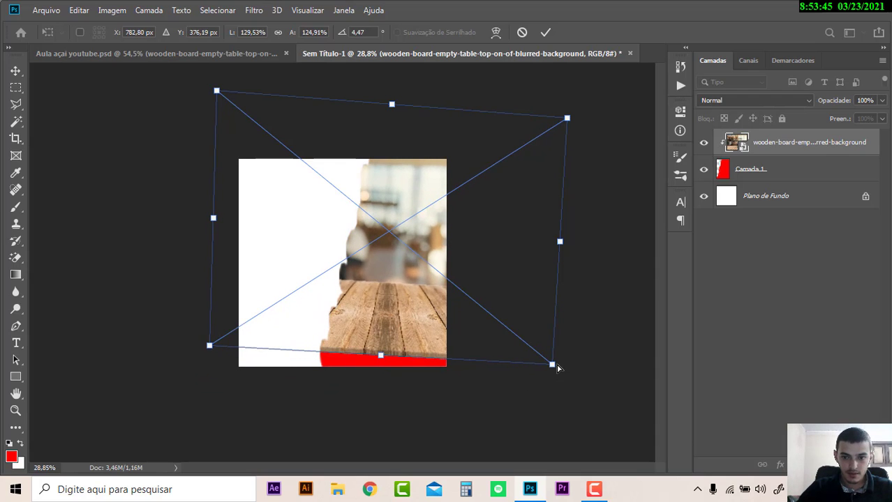
left_click_drag(552, 364, 535, 409)
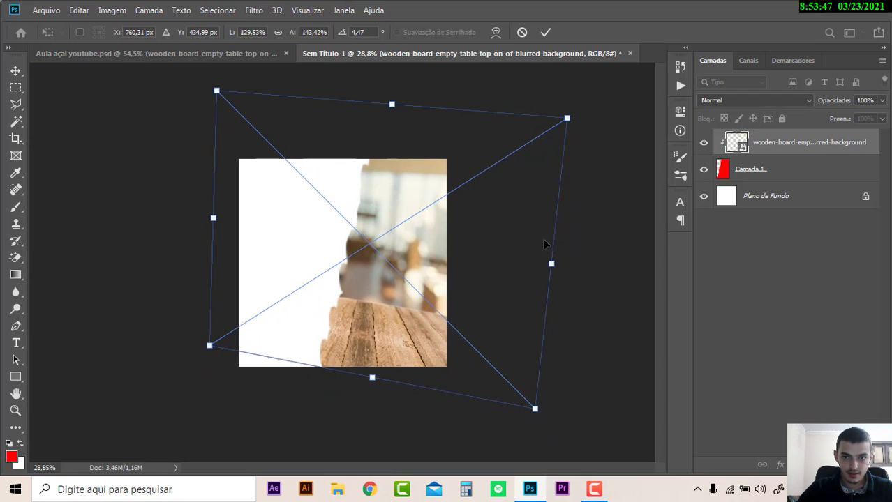
left_click_drag(566, 118, 534, 84)
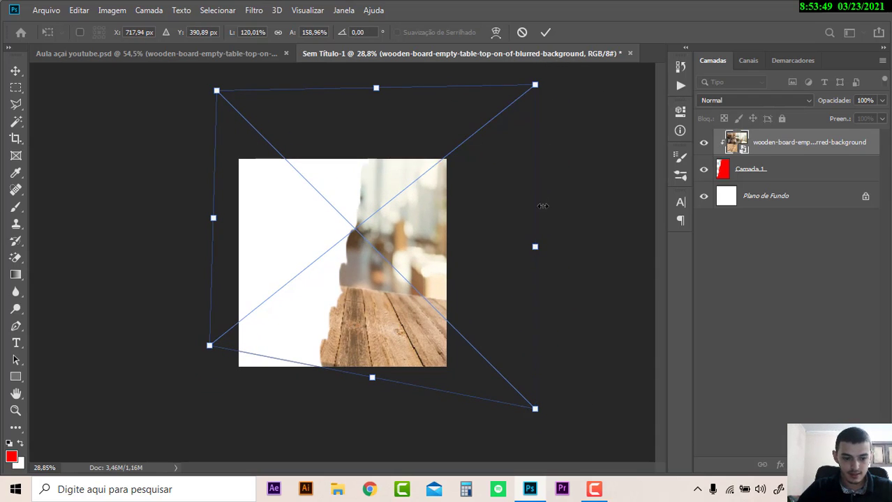
key("ctrl+z")
key("Return")
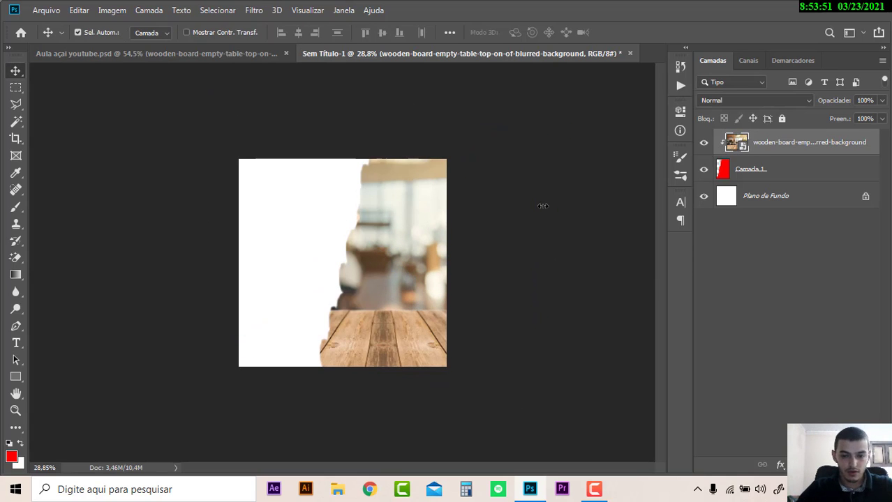
Distort the wooden photo's corners into a perspective slant and commit the transform.
key("ctrl+t")
left_click_drag(569, 121, 546, 72)
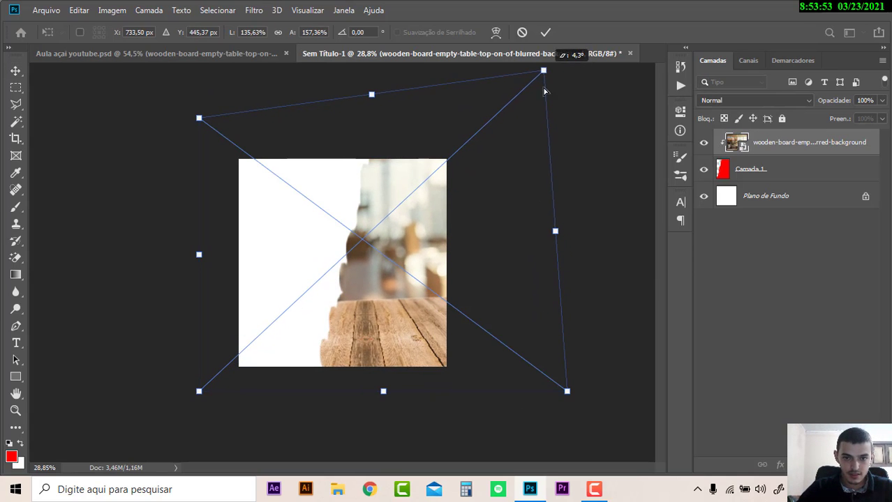
left_click_drag(196, 122, 209, 82)
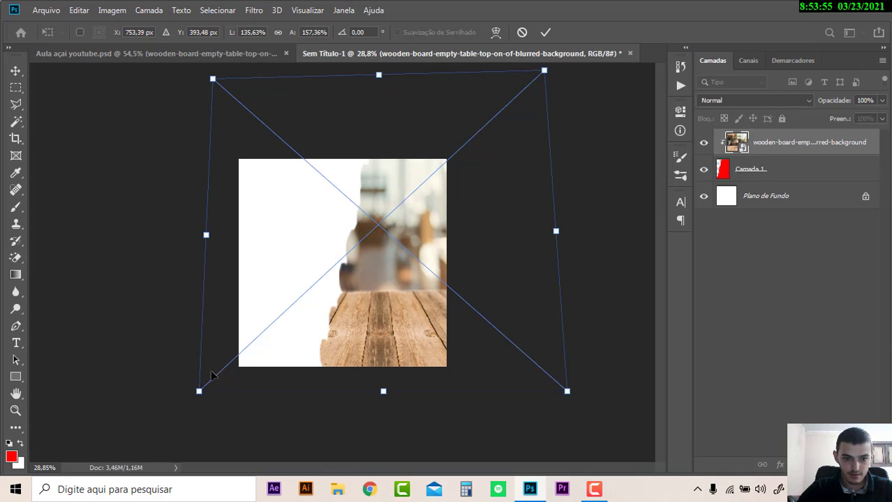
left_click_drag(199, 392, 182, 375)
left_click_drag(569, 391, 658, 377)
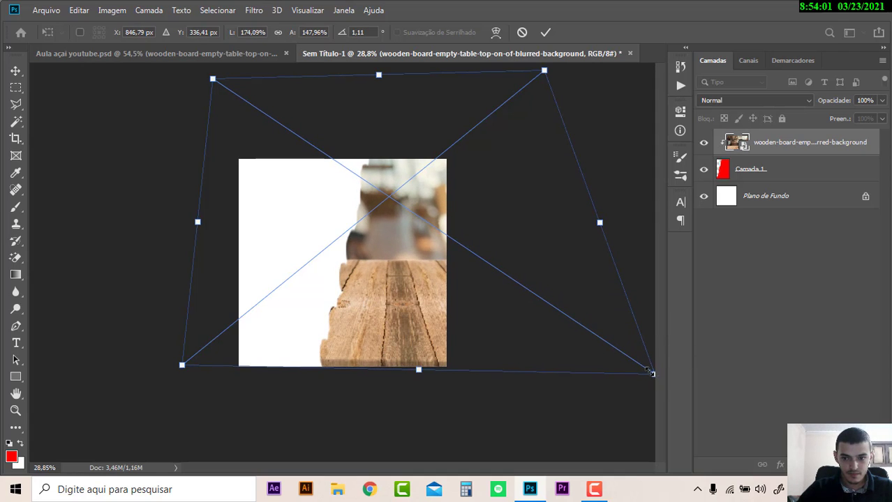
mouse_move(177, 374)
left_mouse_down()
mouse_move(428, 403)
mouse_move(429, 388)
left_mouse_up()
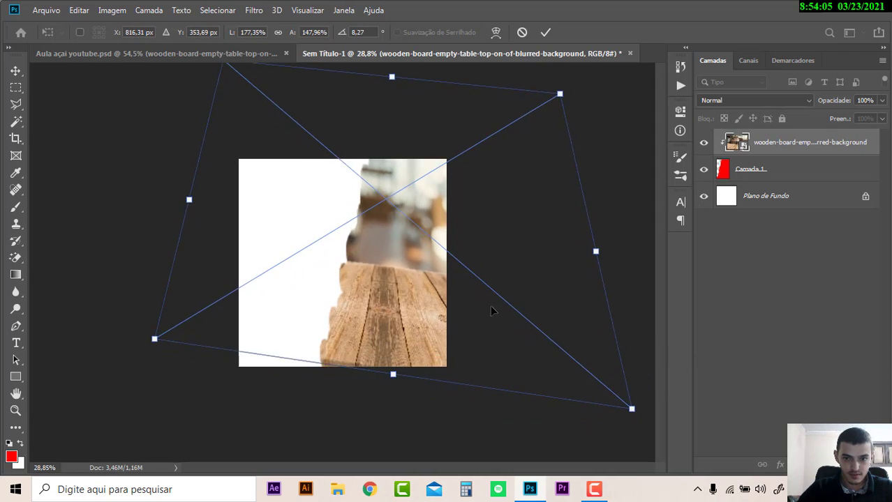
left_click_drag(155, 342, 167, 355)
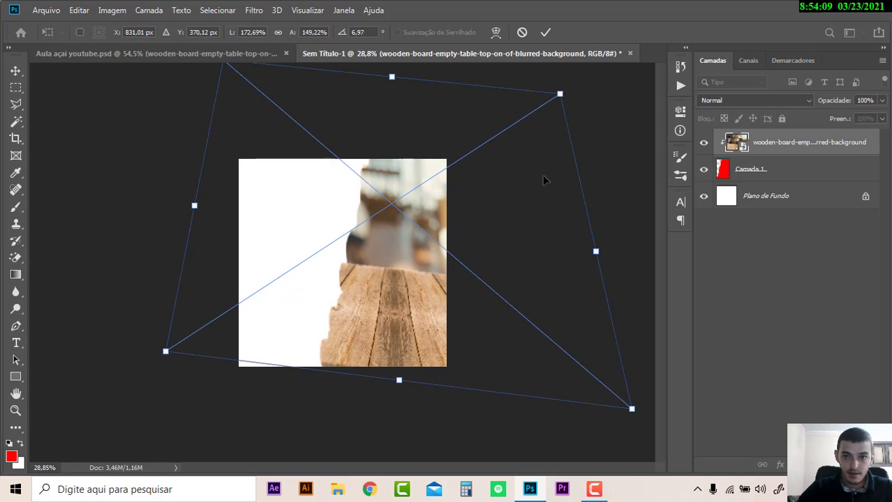
left_click_drag(565, 99, 568, 73)
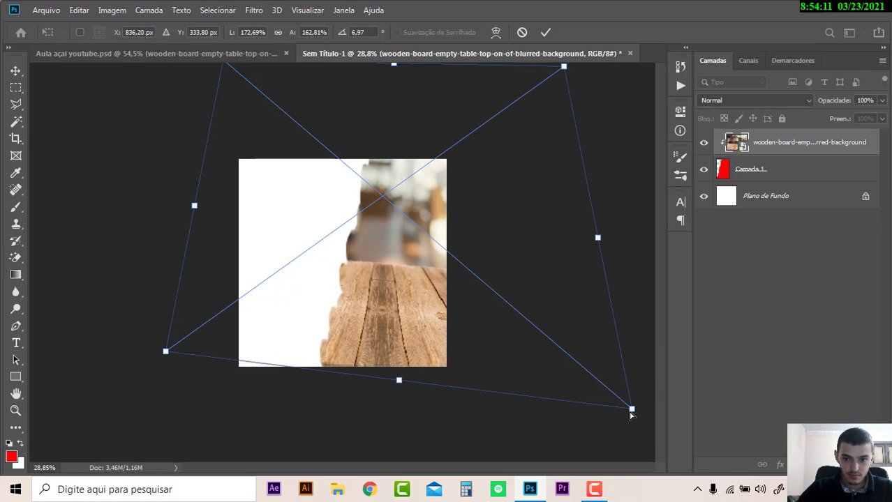
left_click_drag(633, 411, 622, 392)
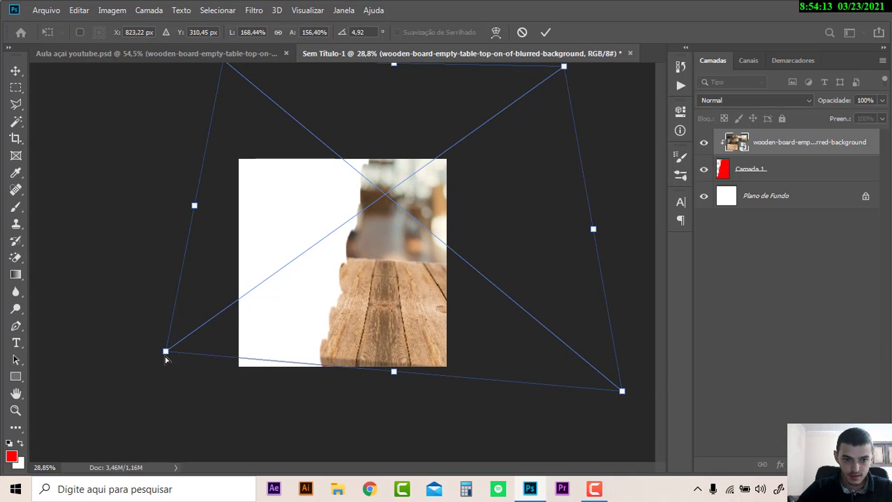
left_click_drag(165, 357, 166, 368)
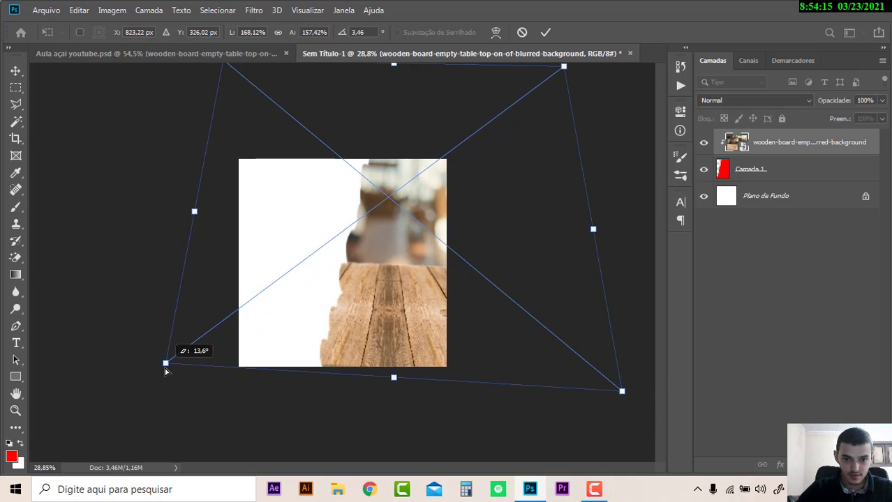
key("Return")
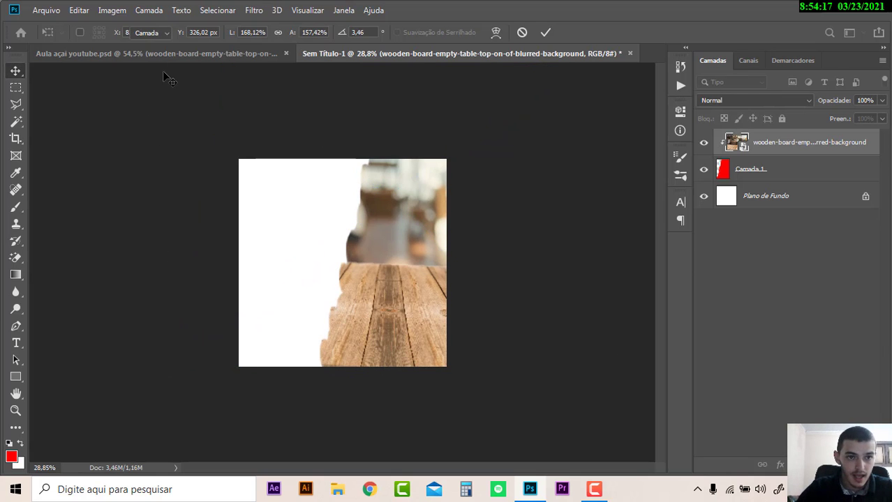
Check the finished ad, then re-distort and rotate the table photo to tilt its planks more steeply.
left_click(172, 54)
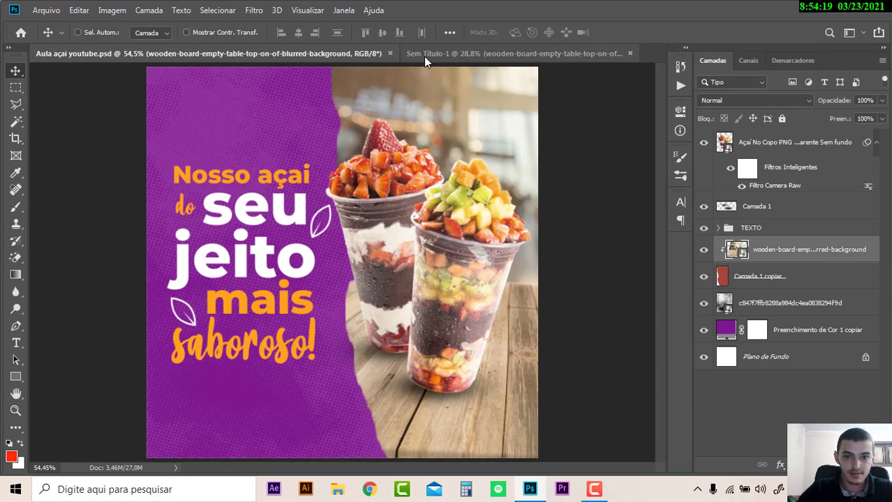
left_click(424, 55)
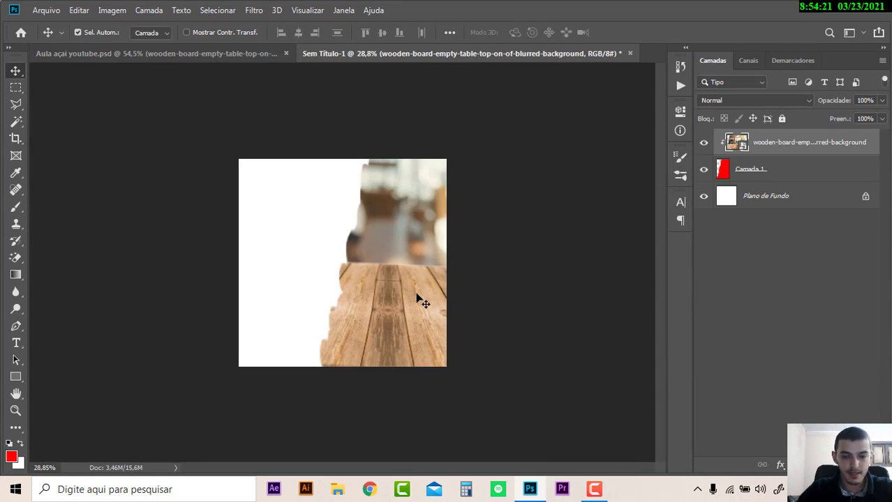
key("ctrl+t")
left_click_drag(633, 412, 573, 390)
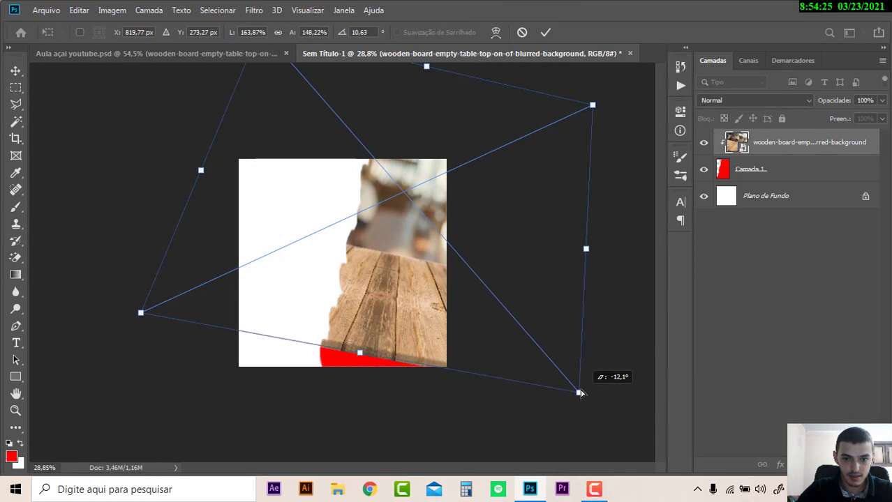
left_click_drag(141, 314, 156, 353)
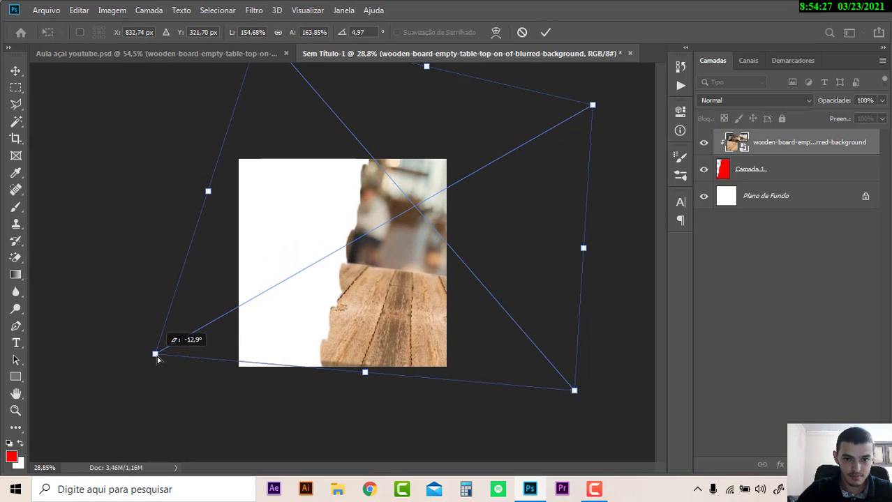
left_click_drag(593, 106, 569, 88)
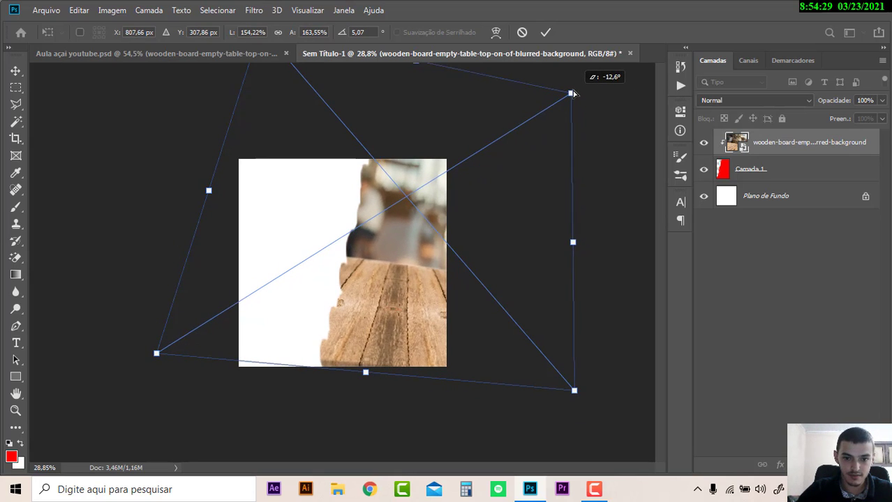
left_click_drag(571, 245, 573, 225)
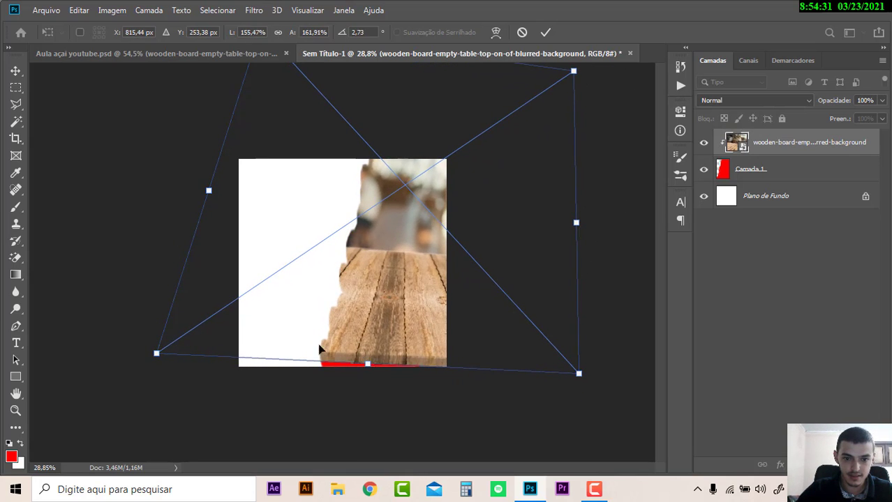
mouse_move(146, 363)
left_mouse_down()
mouse_move(159, 381)
mouse_move(123, 371)
left_mouse_up()
left_click_drag(598, 359, 578, 386)
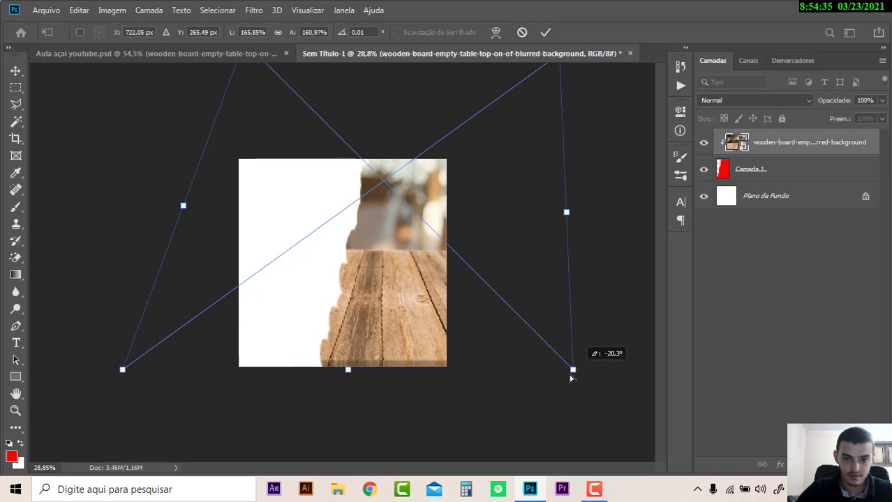
left_click_drag(457, 314, 467, 315)
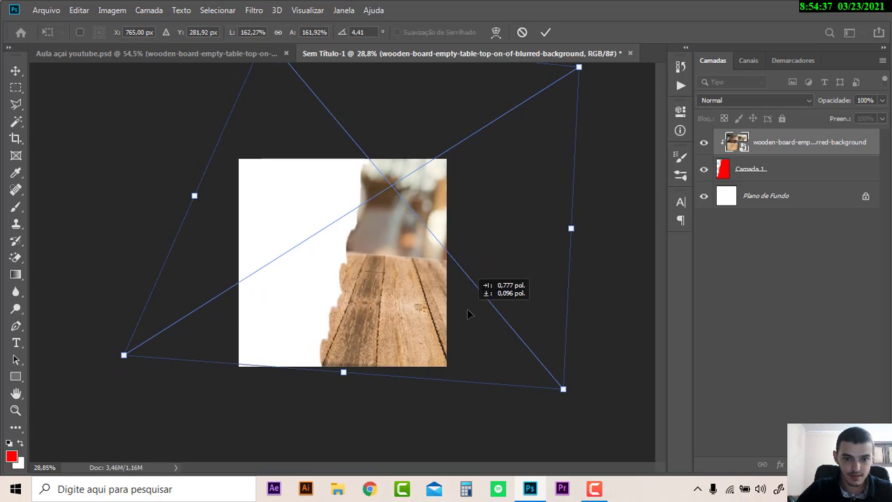
left_click_drag(564, 396, 560, 386)
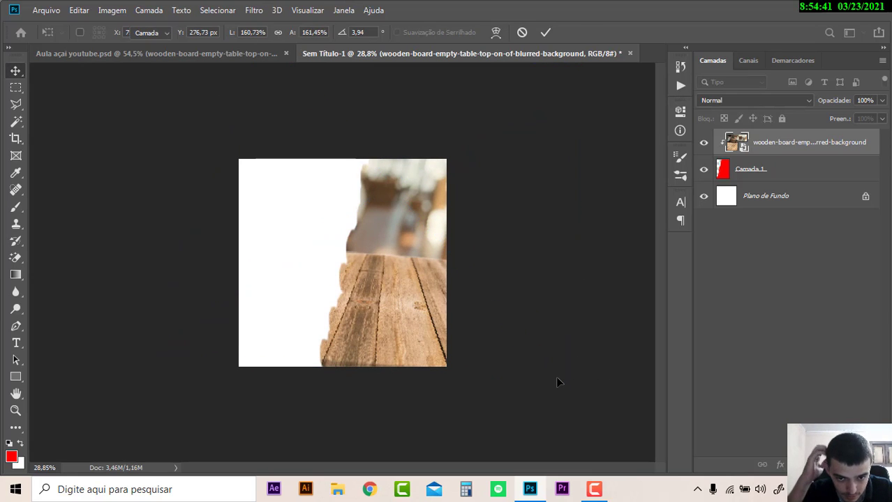
key("Return")
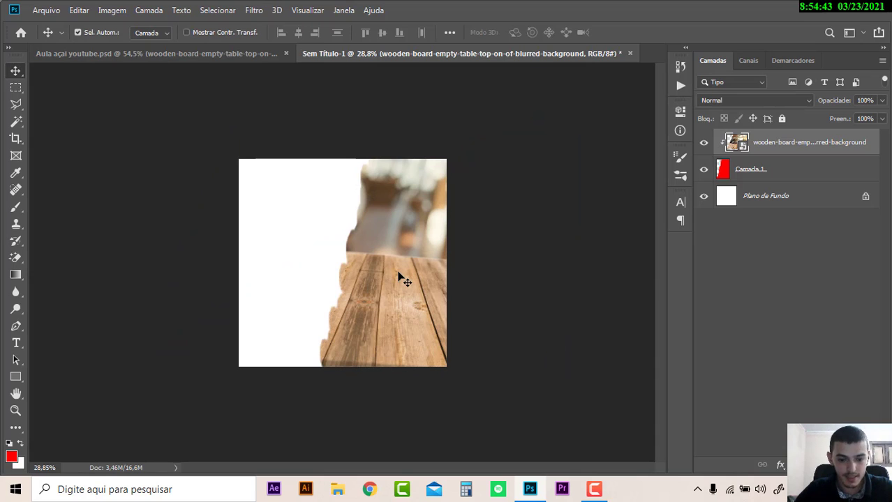
Pull the table photo's lower-right corner outward and move it up, committing the change.
key("ctrl+t")
left_click_drag(562, 386, 570, 400)
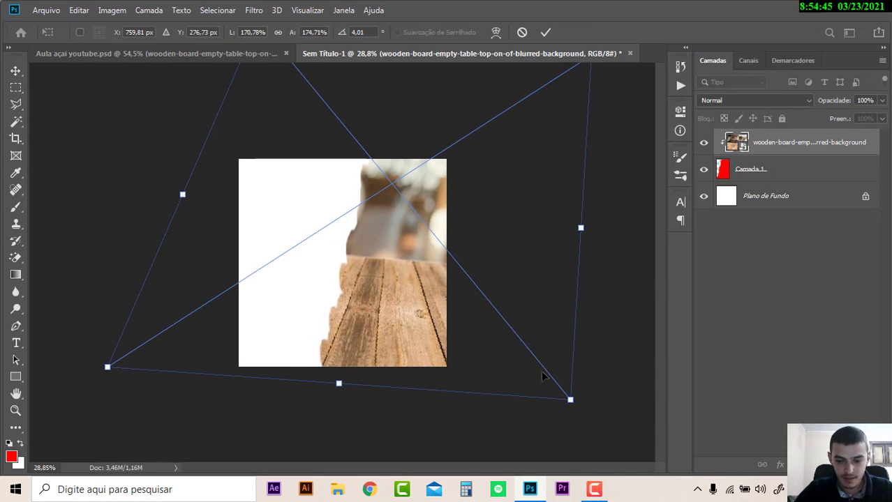
left_click_drag(526, 358, 528, 344)
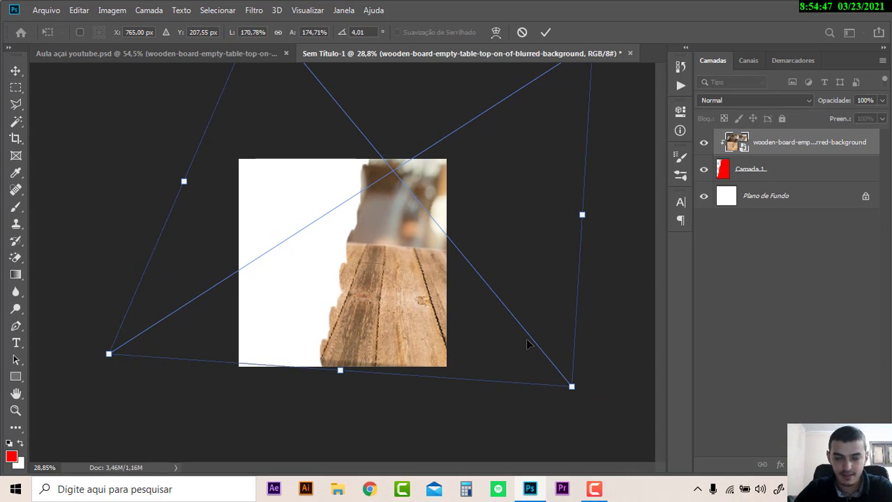
key("Return")
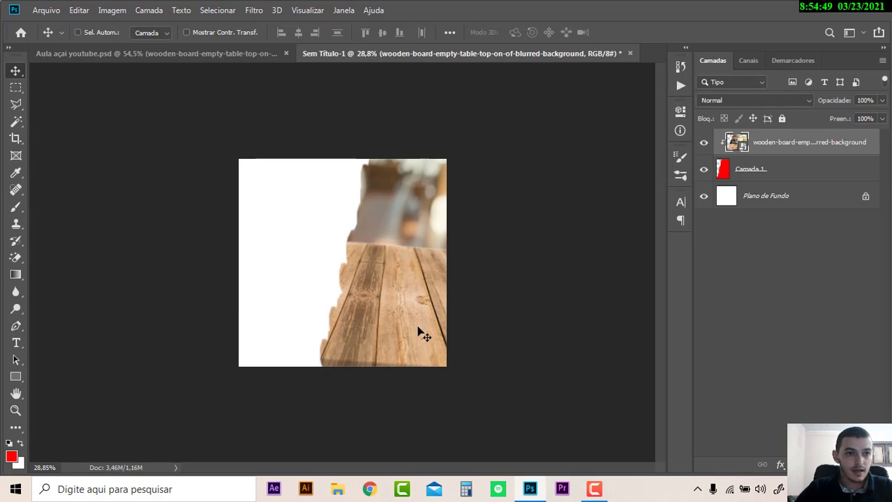
Place the Açaí No Copo PNG from Downloads, enlarged to about 127.6%, standing on the table.
left_click(42, 10)
left_click(85, 257)
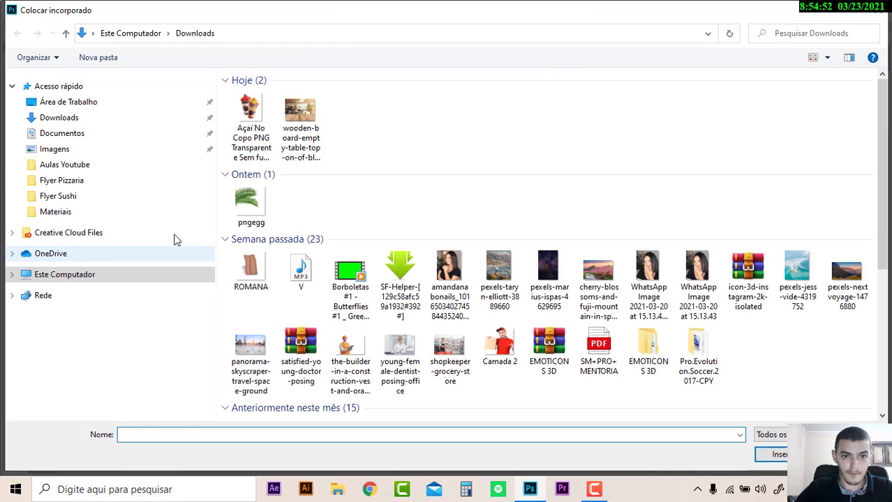
left_click(250, 115)
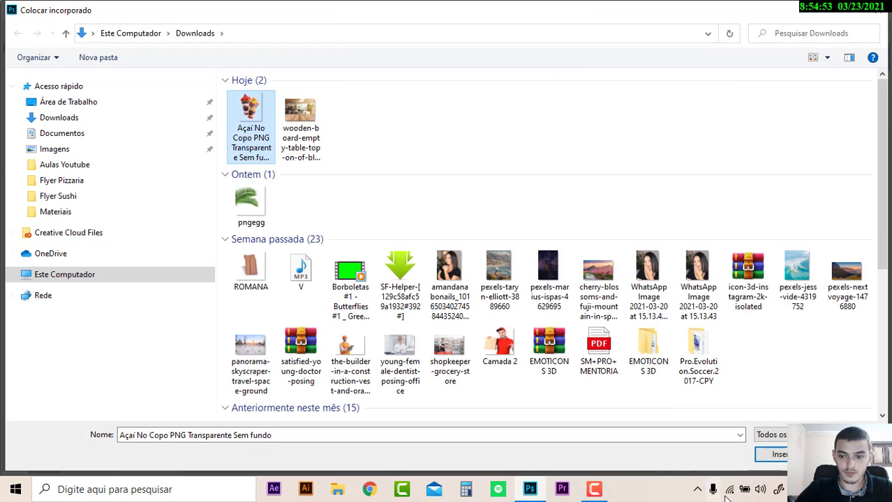
left_click(774, 454)
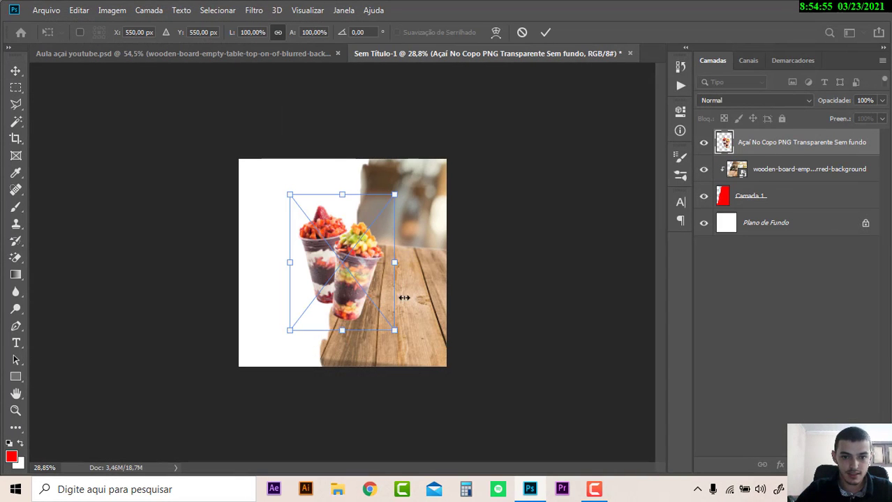
left_click_drag(397, 330, 421, 363)
mouse_move(380, 314)
left_mouse_down()
mouse_move(389, 305)
mouse_move(381, 289)
left_mouse_up()
left_click_drag(425, 331, 432, 340)
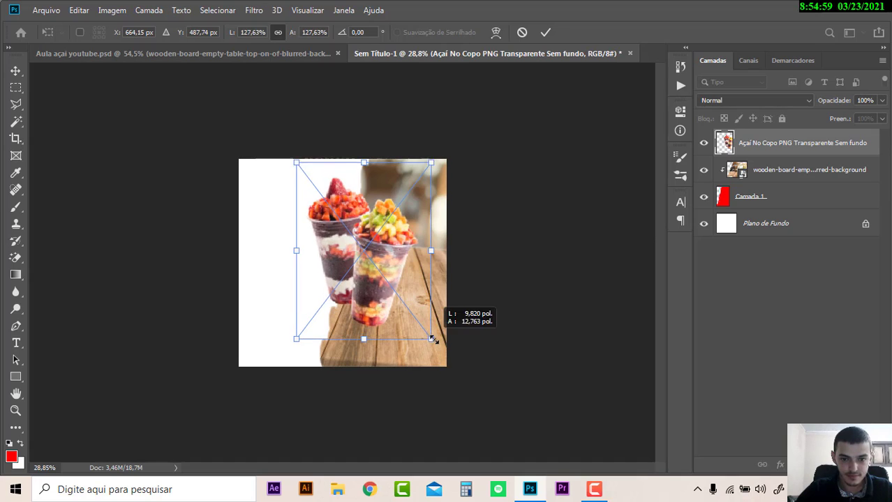
key("Return")
key("ctrl+0")
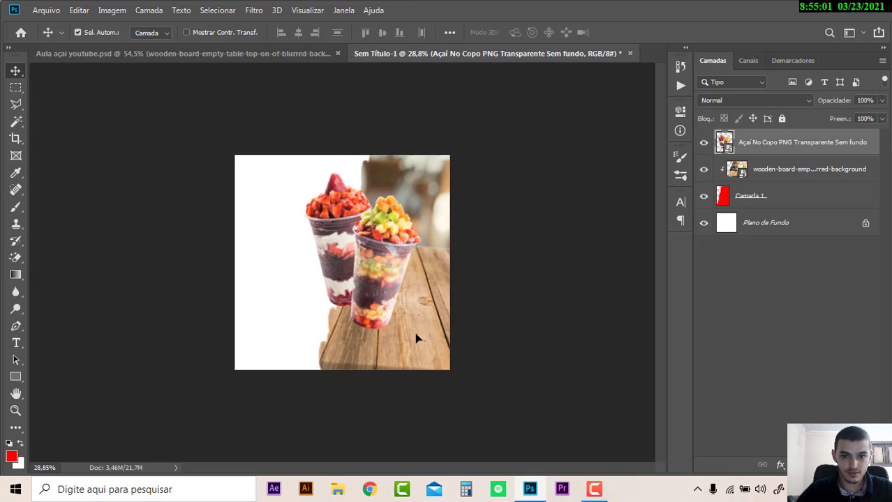
Re-distort the table photo's bottom corners so it sits nearly level, about -1.1°, under the cups.
left_click(524, 332, "ctrl")
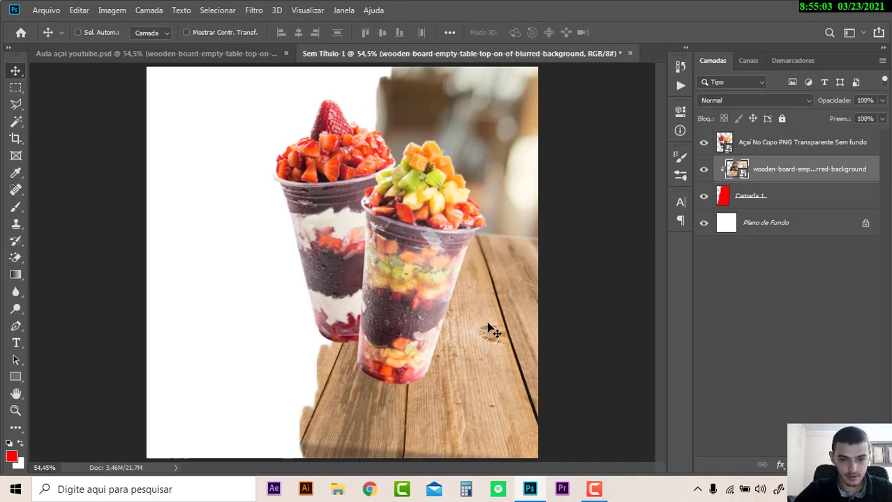
scroll(491, 329, "down", 1)
scroll(490, 329, "down", 1)
key("ctrl+t")
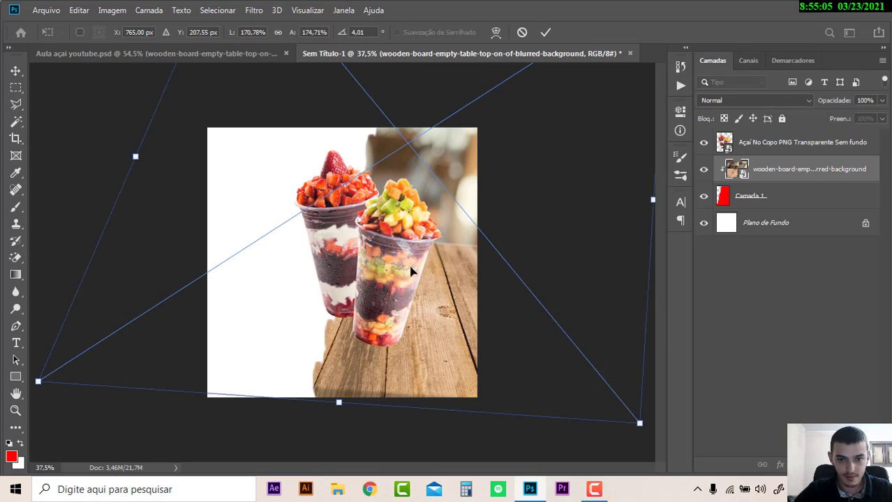
scroll(370, 259, "down", 2)
scroll(370, 259, "down", 1)
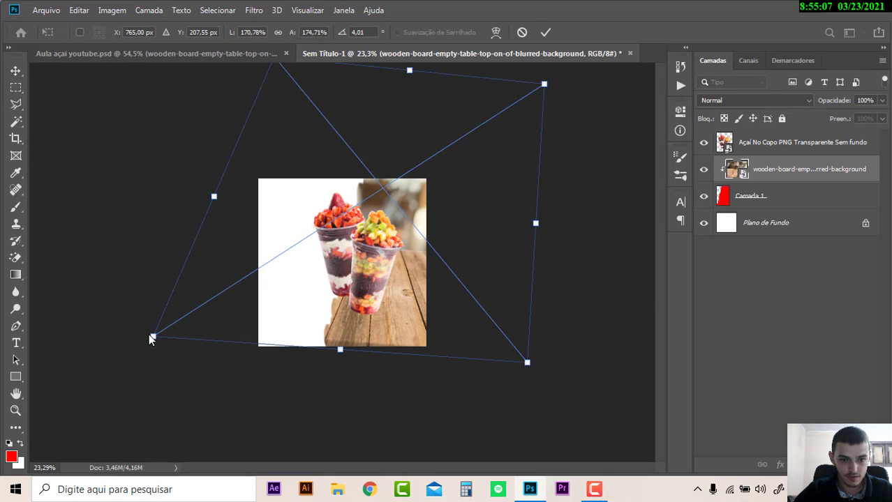
left_click_drag(158, 345, 166, 355)
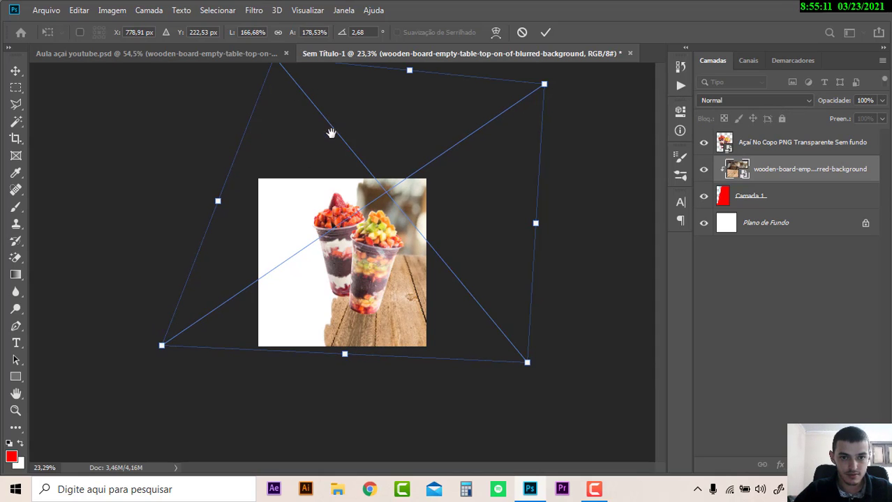
scroll(341, 263, "up", 2)
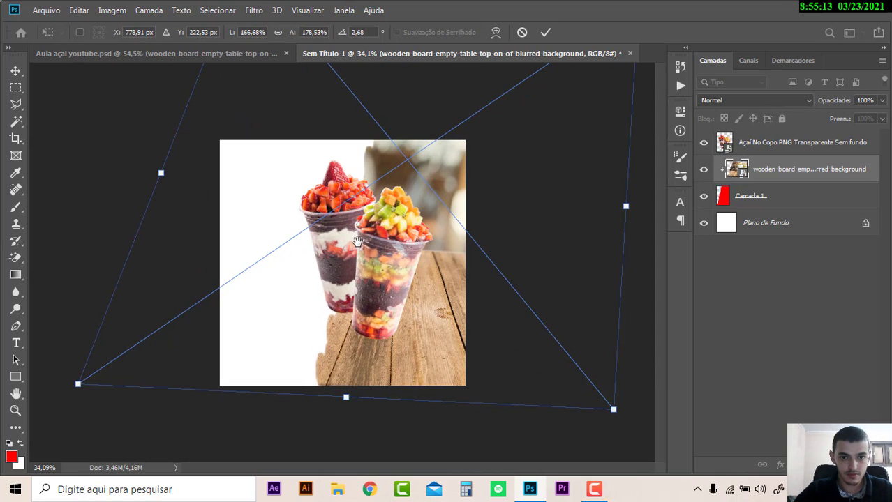
left_click_drag(615, 419, 617, 404)
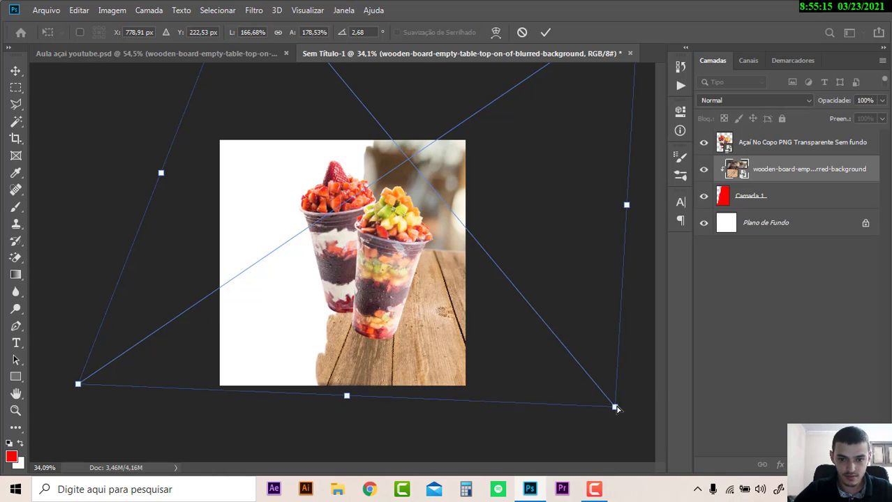
left_click_drag(79, 391, 82, 405)
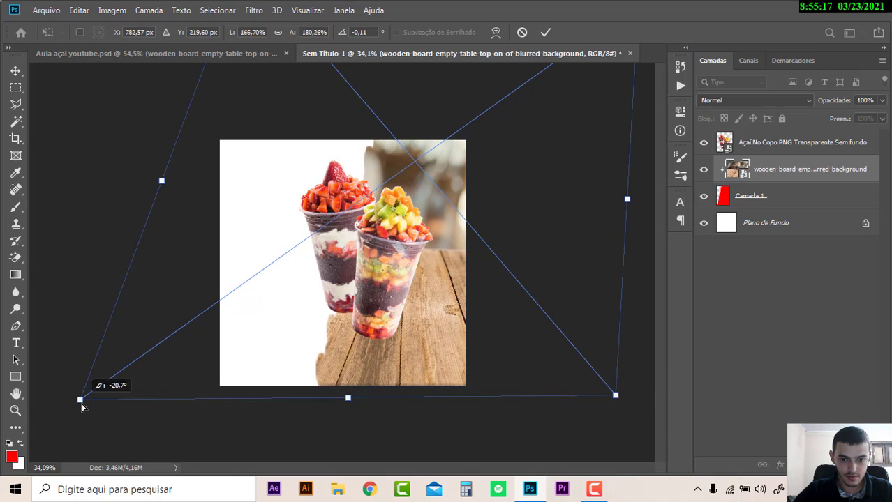
mouse_move(614, 395)
left_mouse_down()
mouse_move(615, 368)
mouse_move(616, 397)
mouse_move(630, 388)
left_mouse_up()
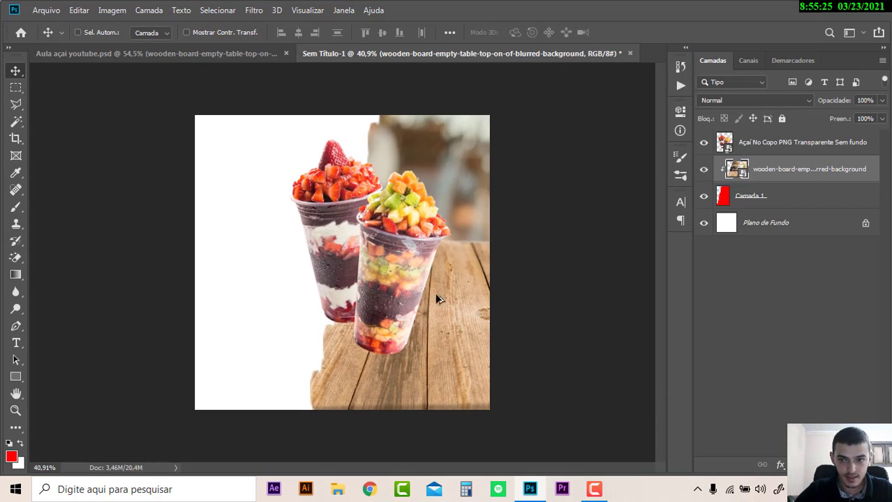
Add a new empty layer, Camada 2, directly above the wooden-board photo layer.
left_click(807, 199)
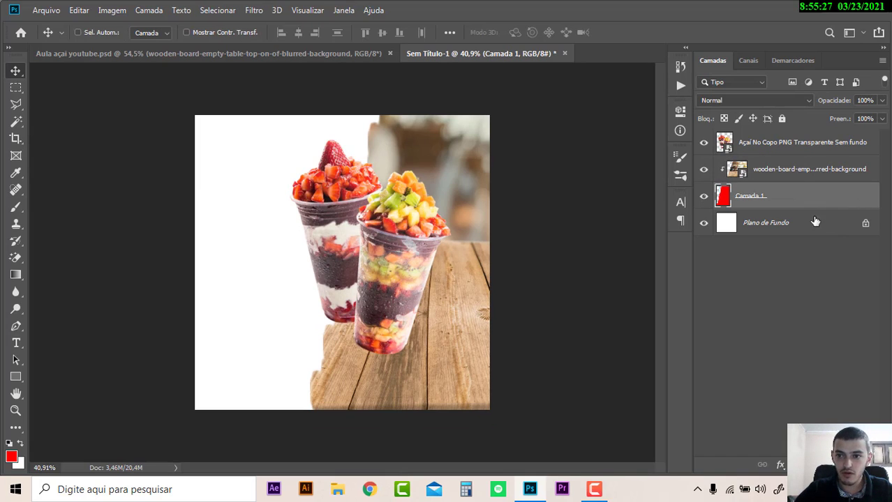
left_click(820, 146)
left_click(817, 169)
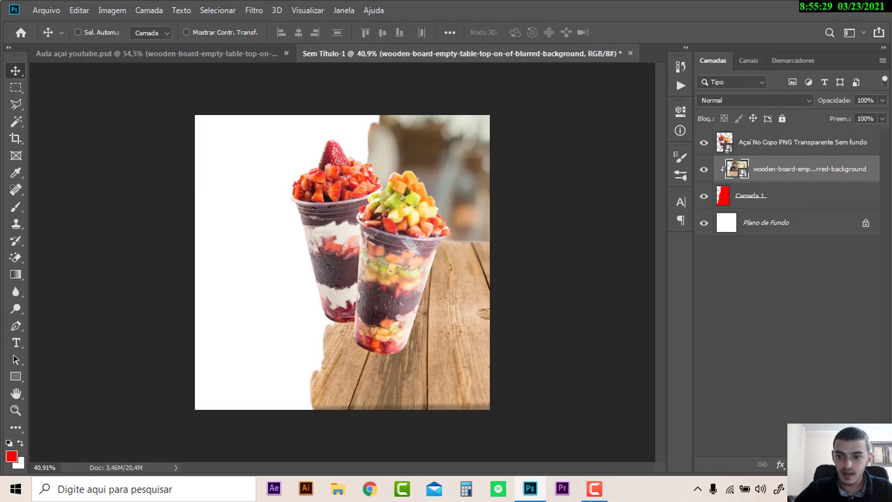
left_click(865, 464)
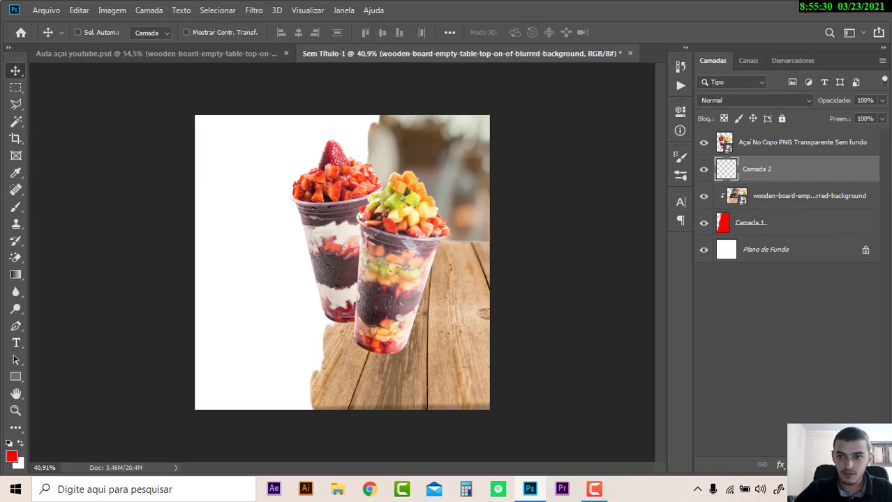
Choose a soft round brush with 0% hardness and a flattened elliptical tip.
left_click(15, 210)
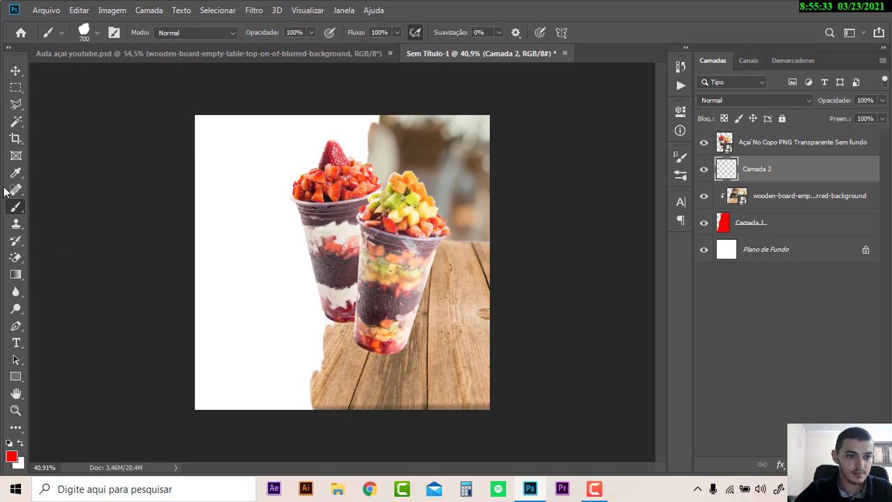
left_click(95, 33)
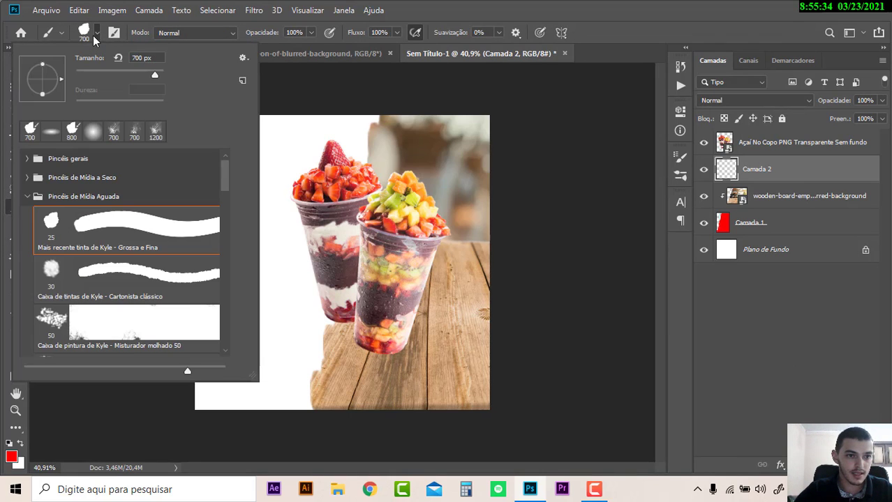
left_click(90, 137)
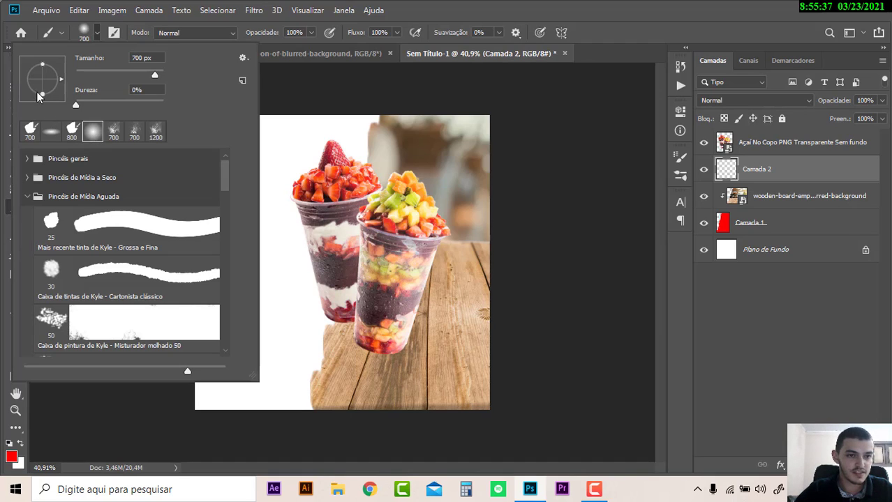
left_click_drag(43, 68, 42, 80)
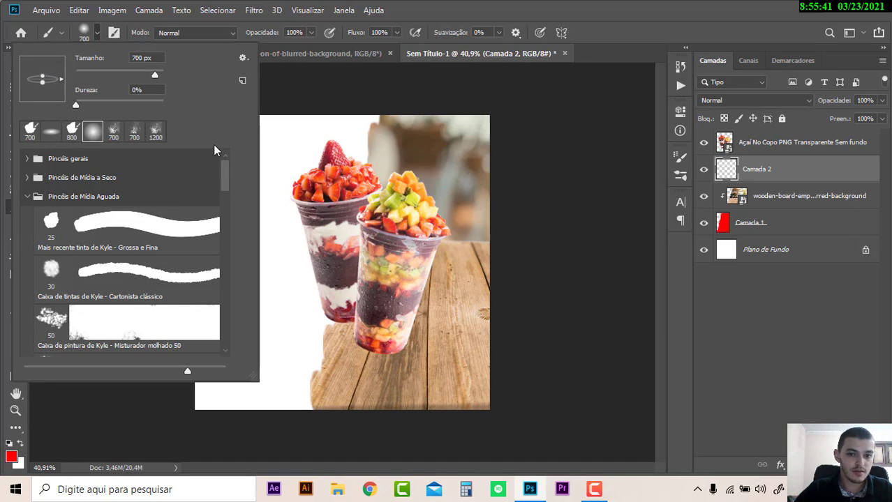
left_click(722, 238)
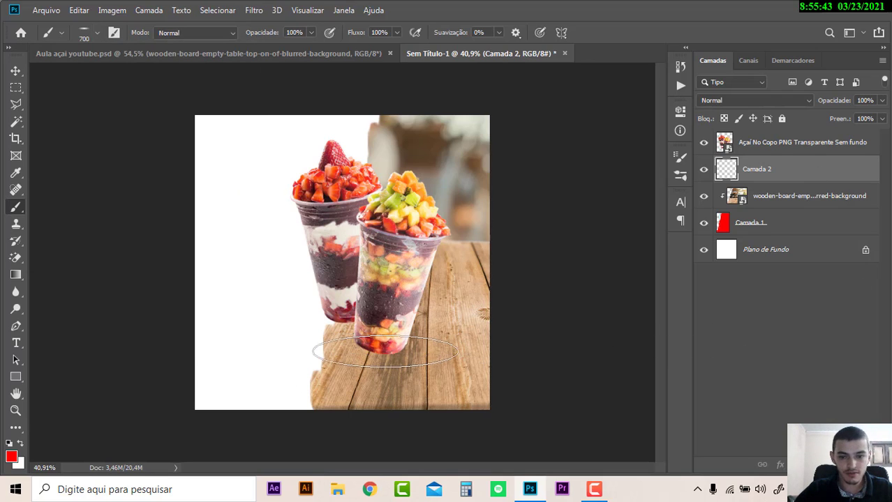
Set the brush colour to black and its size to 400 px.
key("bracketright")
key("bracketright")
key("bracketright")
key("bracketleft")
key("bracketleft")
key("bracketleft")
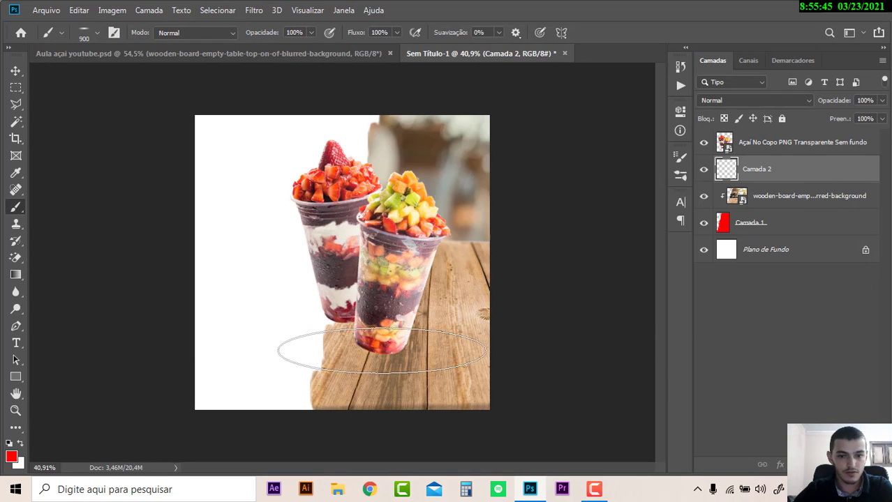
left_click(9, 444)
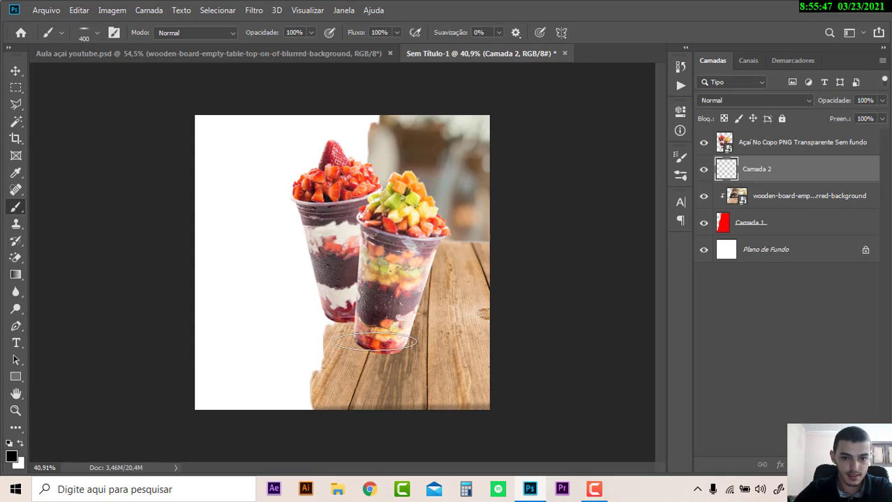
key("bracketleft")
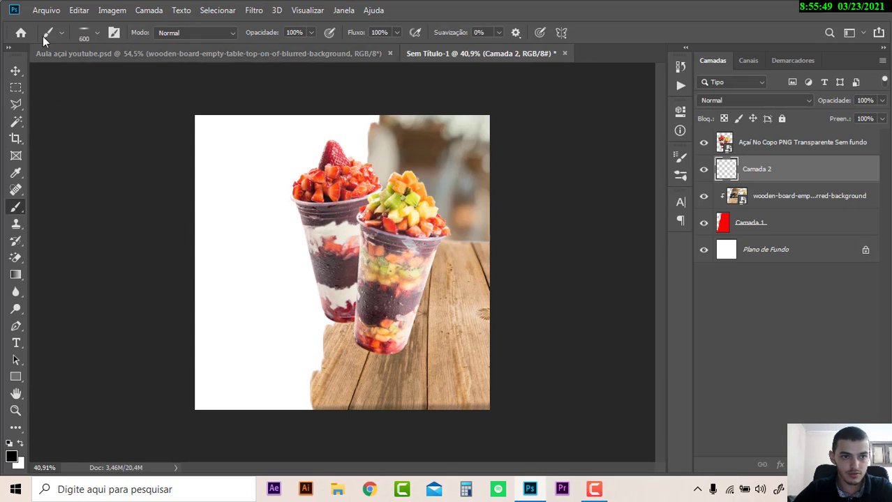
left_click(61, 33)
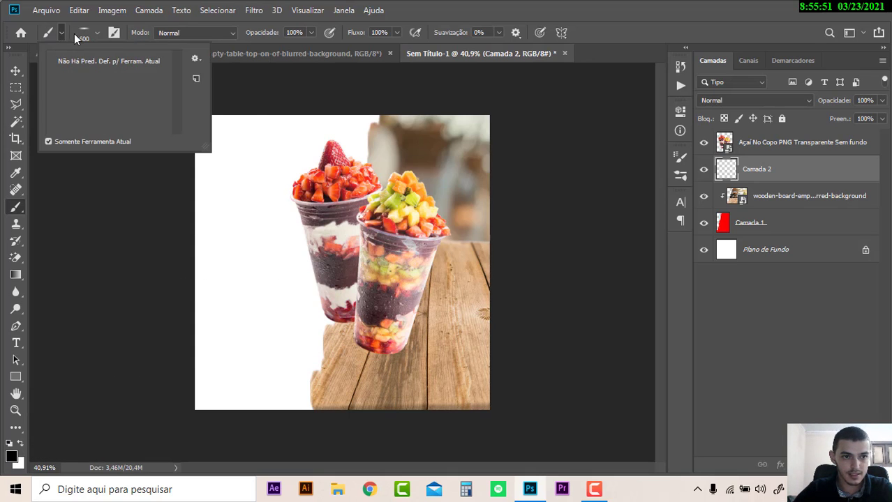
left_click(89, 36)
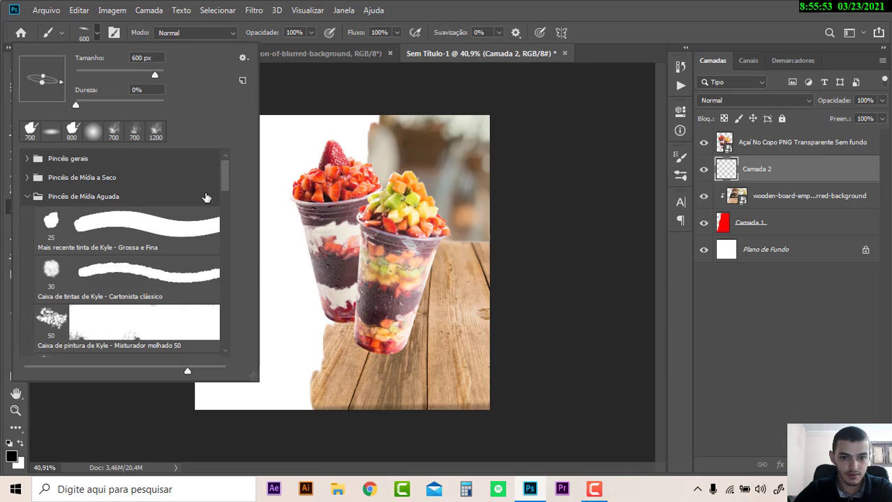
left_click(828, 182)
key("bracketleft")
key("bracketleft")
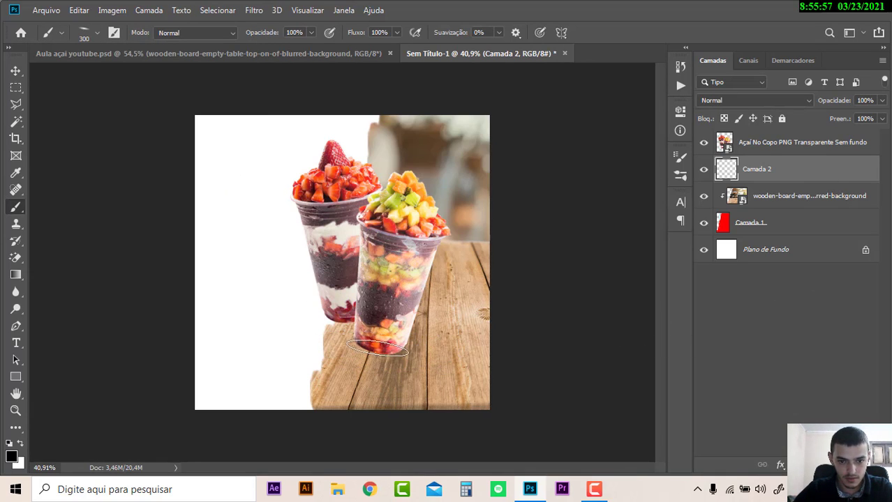
Paint a soft black shadow under the front cup and lower the layer's fill to about 68%.
left_click_drag(356, 349, 401, 350)
key("bracketright")
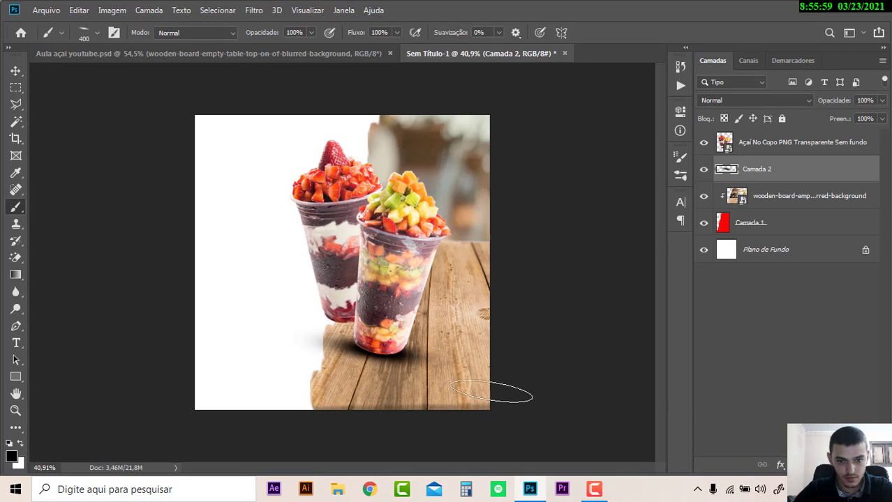
left_click_drag(843, 120, 822, 122)
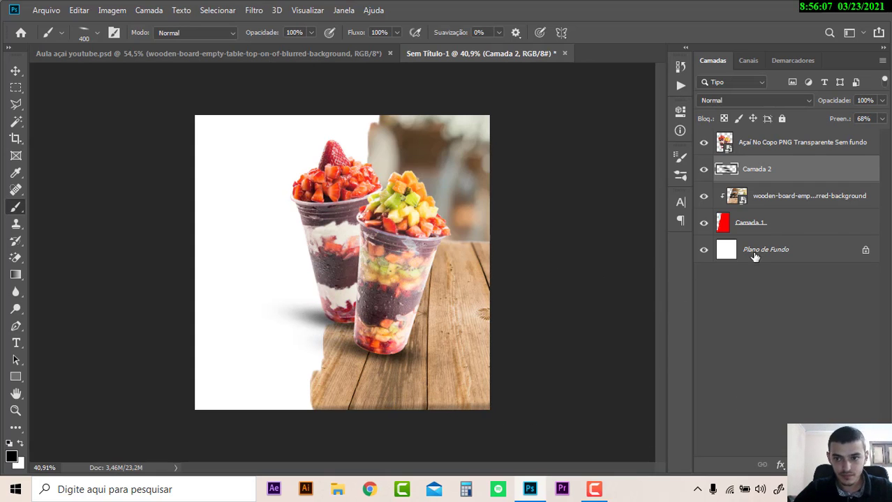
left_click_drag(836, 120, 840, 121)
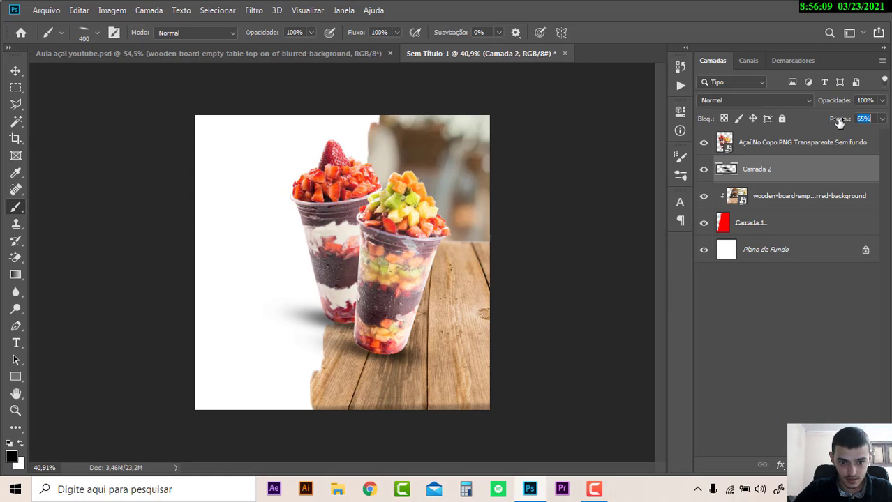
type("68")
scroll(400, 289, "down", 1)
scroll(396, 291, "down", 1)
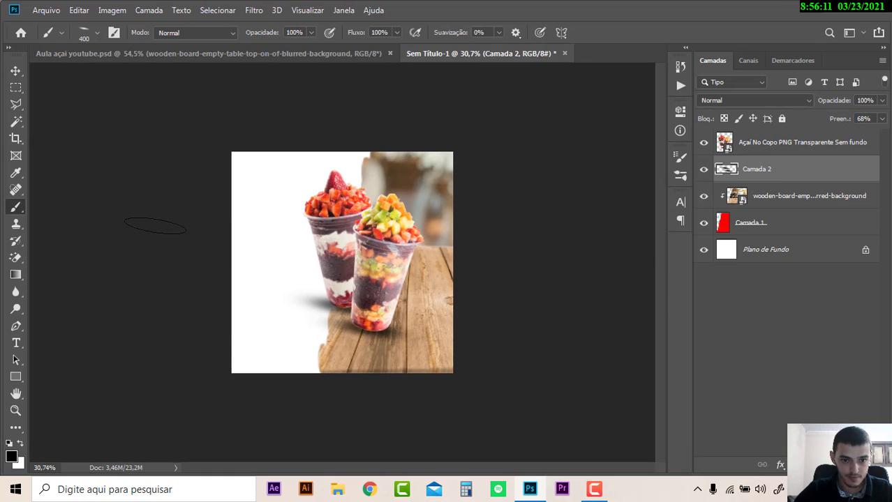
Narrow the shadow and slant it slightly with Free Transform.
key("ctrl+t")
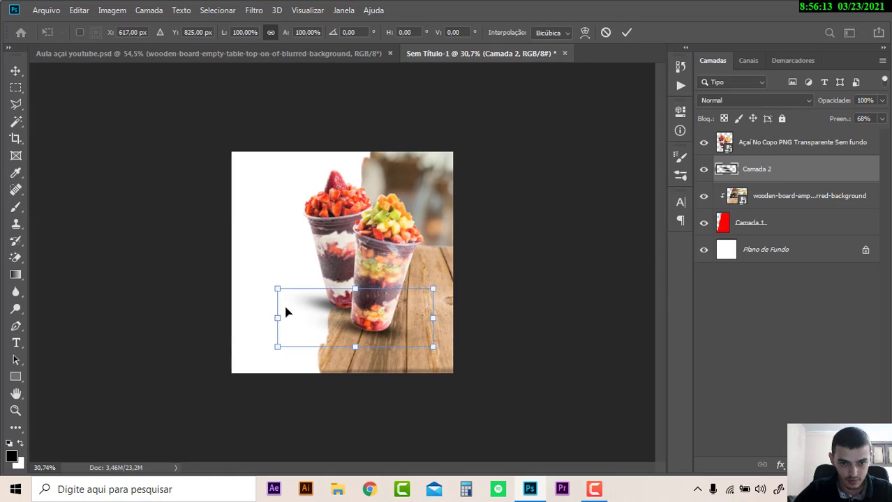
left_click_drag(277, 312, 292, 312)
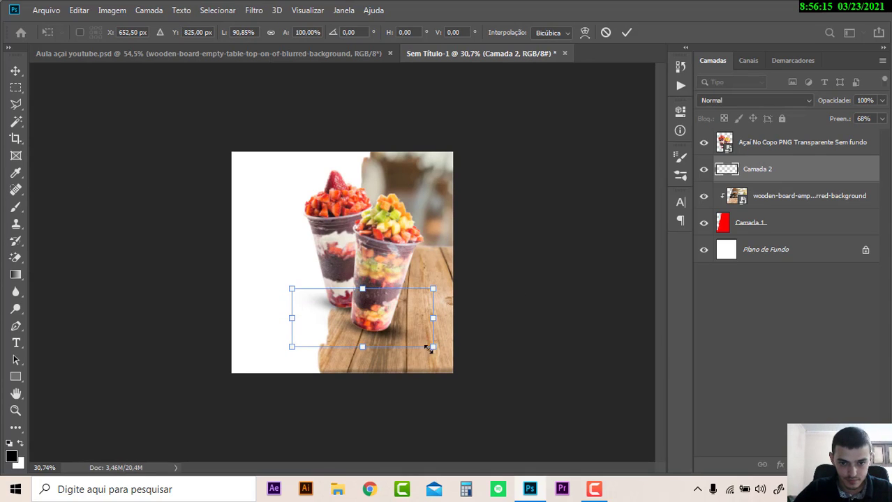
left_click_drag(362, 347, 358, 347)
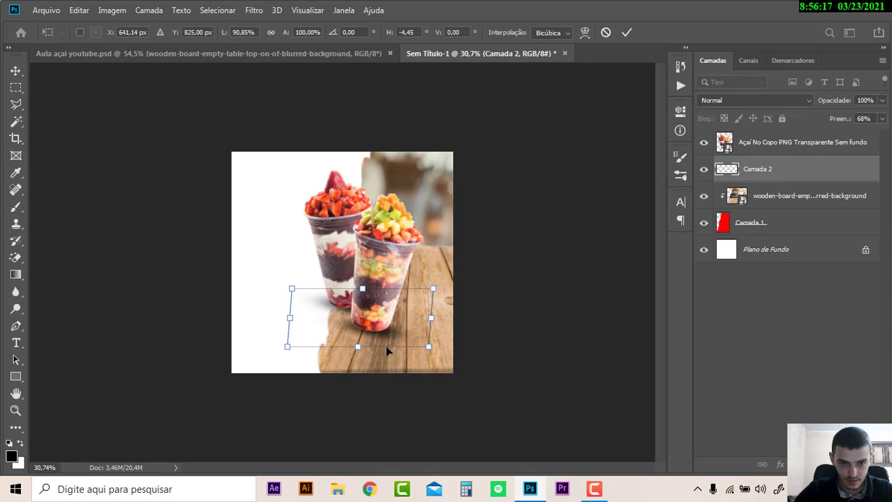
key("Return")
Add a Solid Color fill above Plano de Fundo with yellow-green b8c03d sampled from the fruit.
key("b")
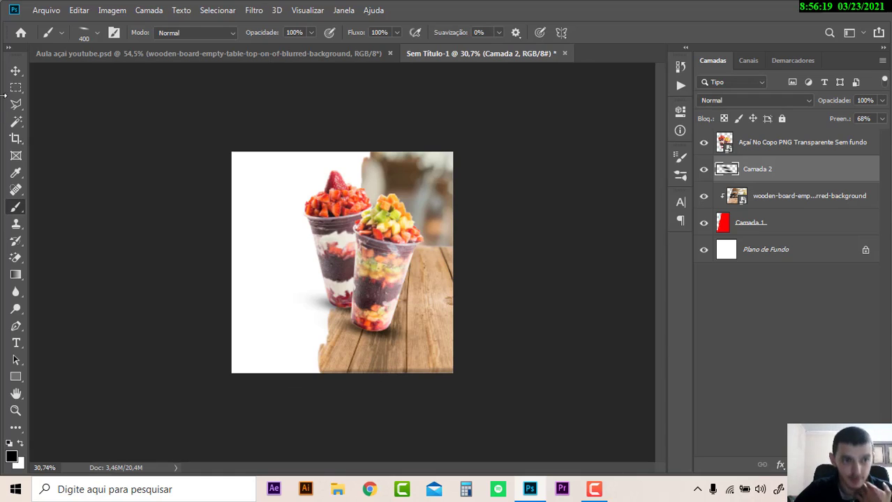
left_click(19, 70)
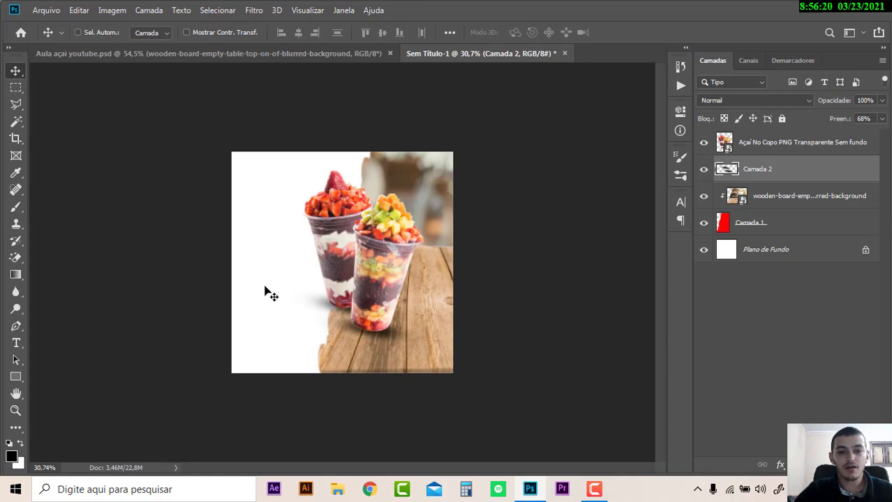
left_click(784, 228)
left_click(797, 252)
left_click(816, 464)
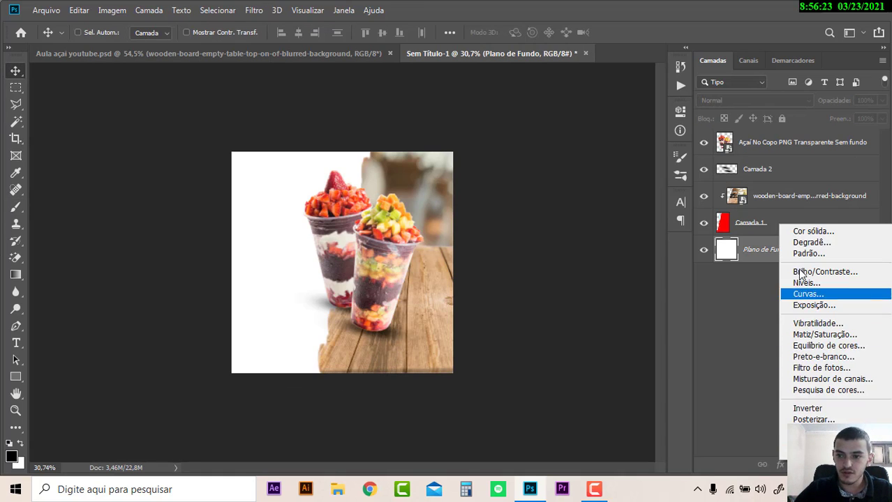
left_click(802, 230)
left_click(383, 218)
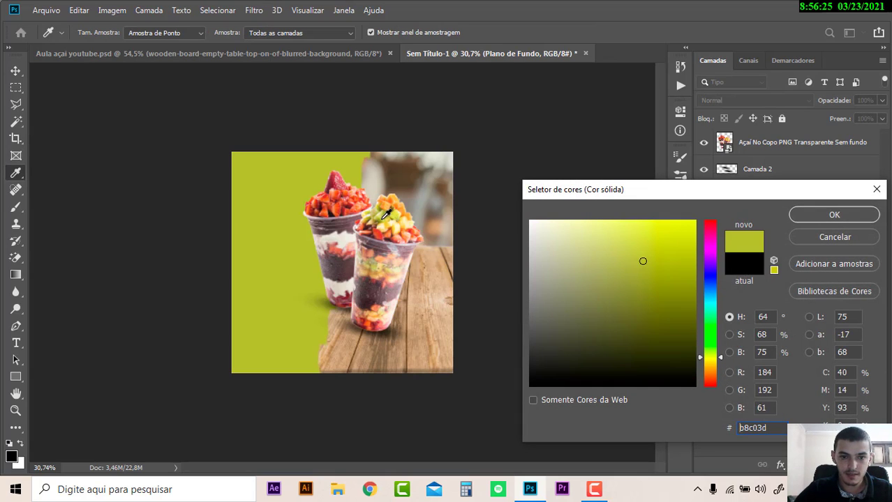
left_click(832, 216)
Glance at the reference design, then fit the whole canvas on screen with Ctrl+0.
left_click(276, 54)
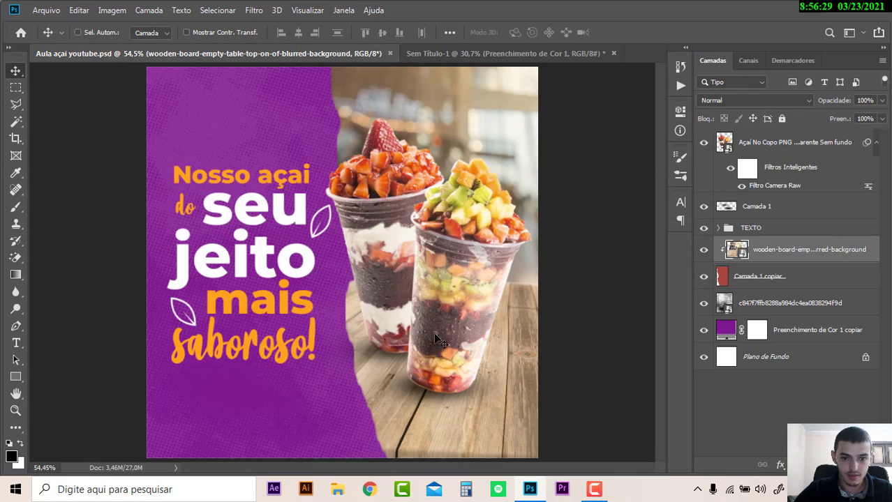
left_click(506, 53)
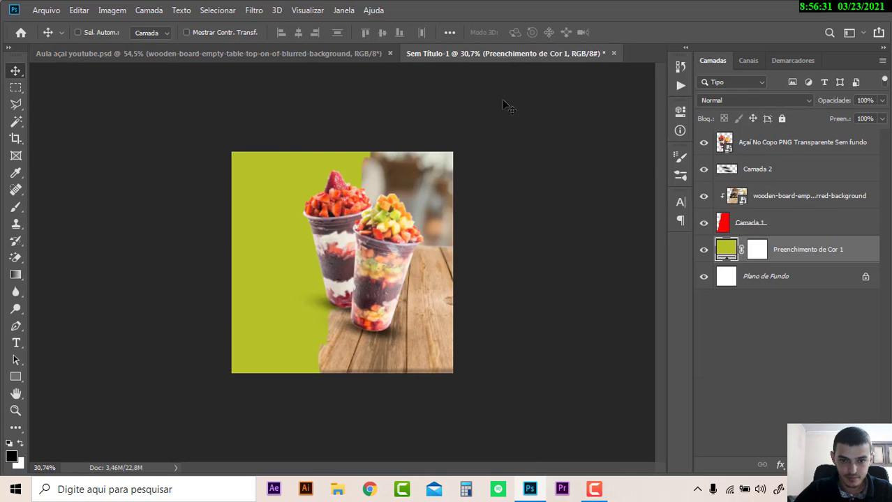
key("ctrl+0")
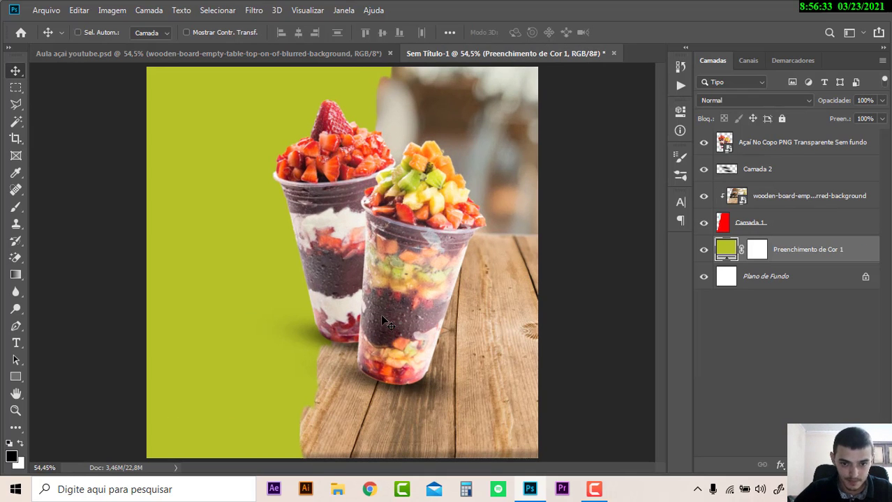
Lower the Camada 2 shadow's fill to 57%.
left_click(777, 169)
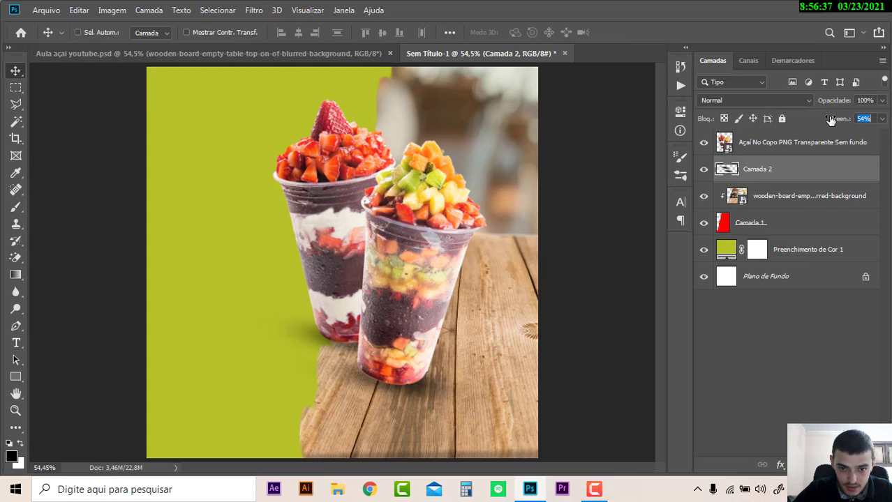
type("52")
left_click(370, 358)
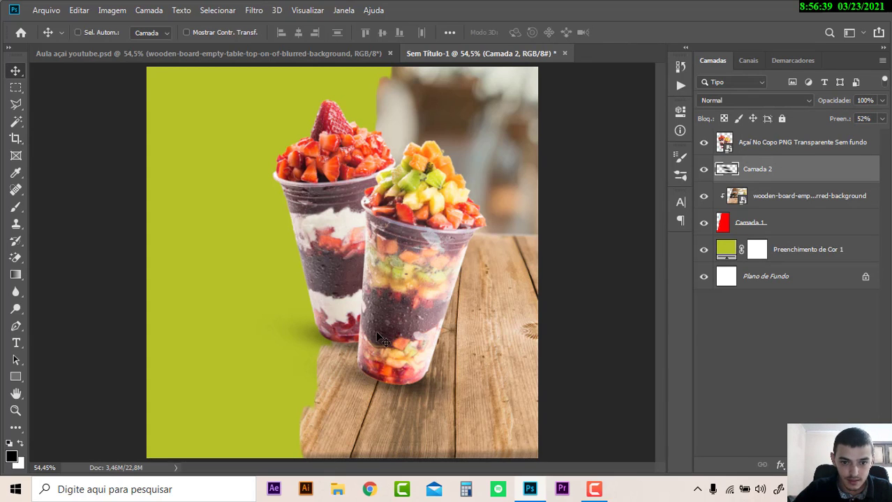
left_click(377, 338)
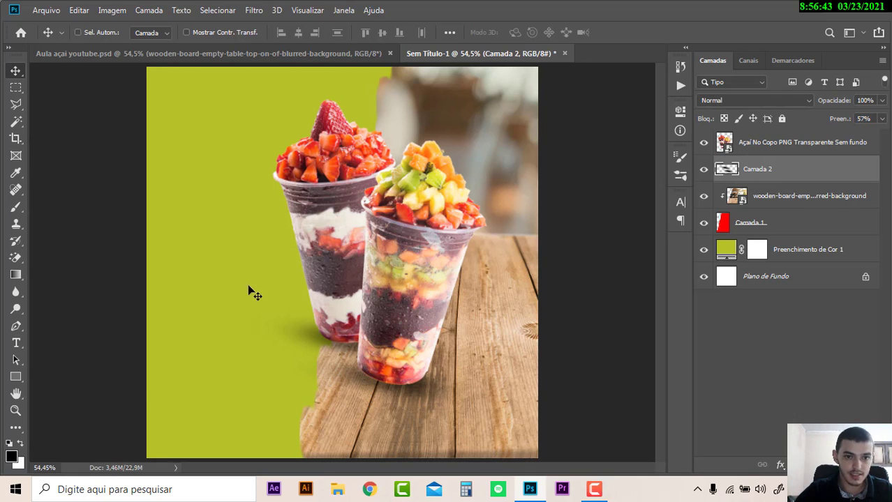
scroll(297, 224, "down", 2)
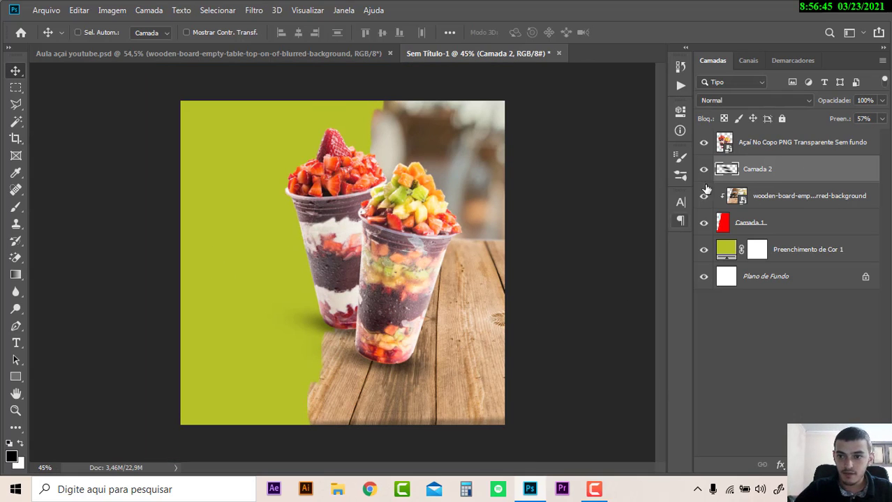
Shift the açaí cups about 0.972 in right and bring up Aula açaí youtube.psd.
left_click(803, 143)
left_click_drag(390, 287, 411, 288)
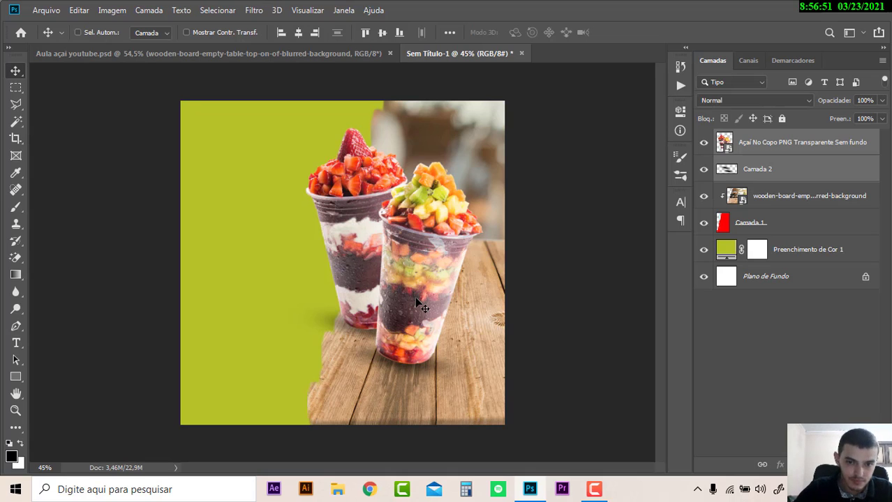
left_click(152, 55)
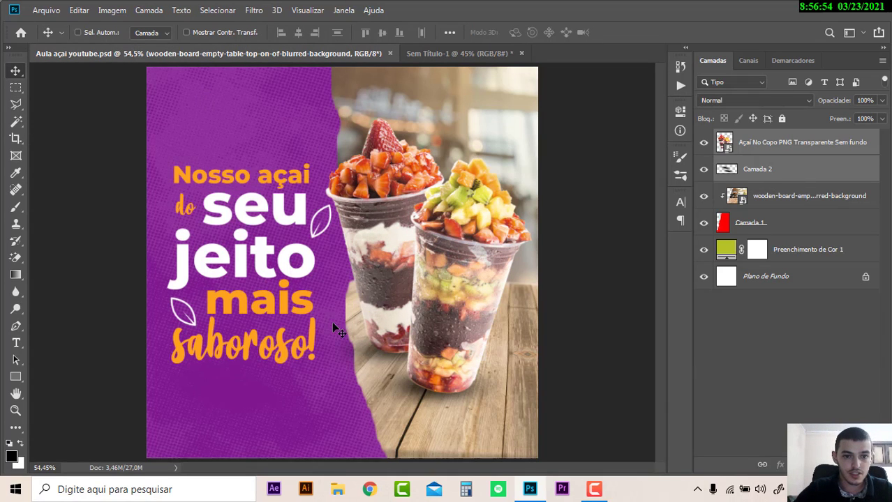
Type a 'Nosso açai' headline on the lime-green area of Sem Título-1 and shift it left.
left_click(418, 53)
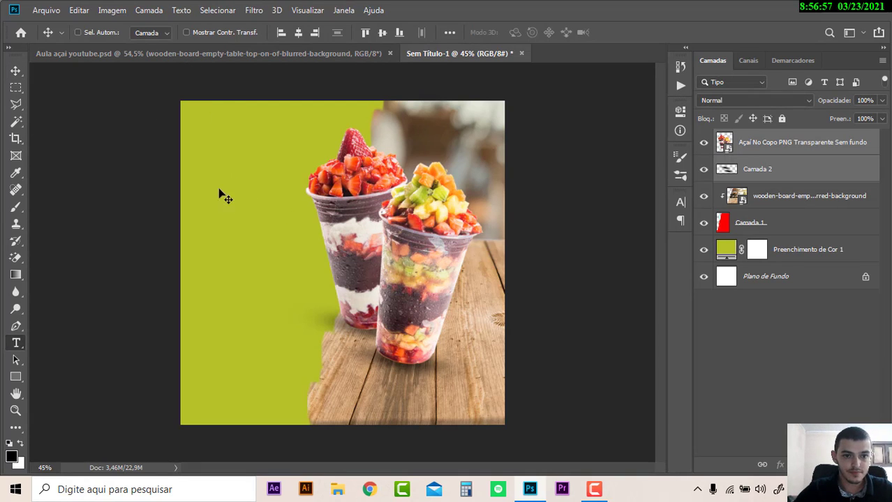
key("t")
left_click(217, 192)
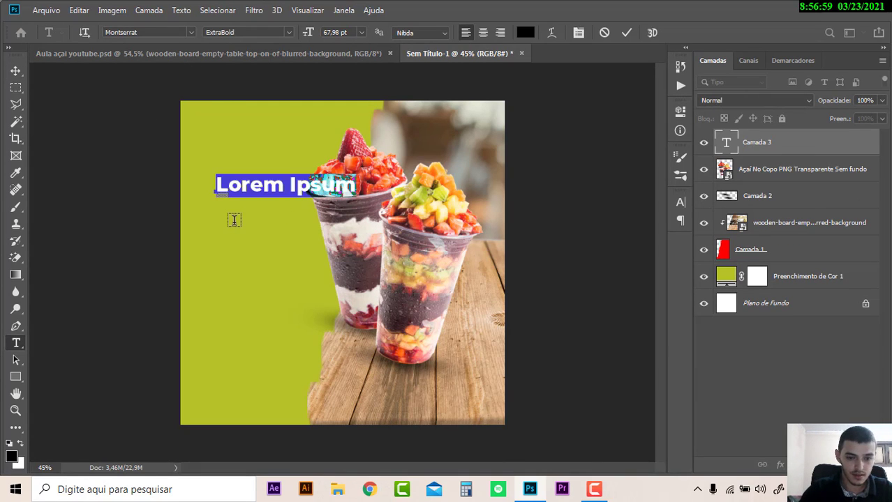
type("nosso")
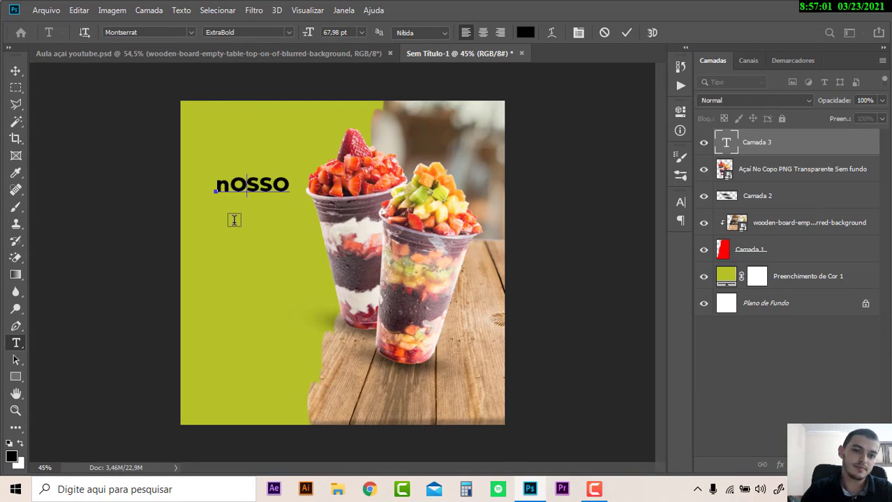
key("ctrl+a")
type("No")
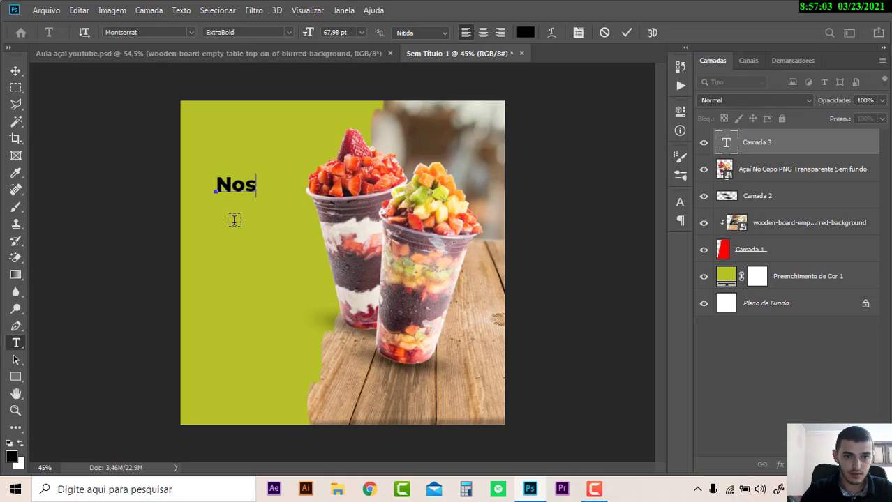
type("sso a")
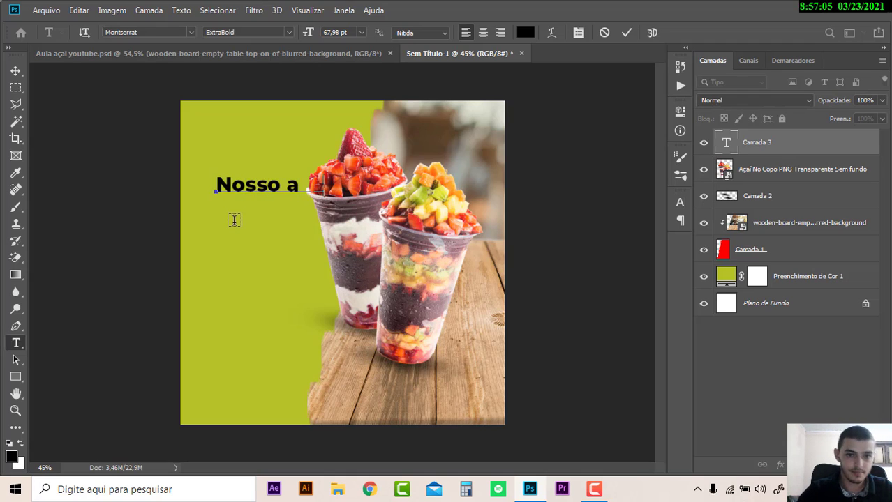
type("çai")
left_click(15, 72)
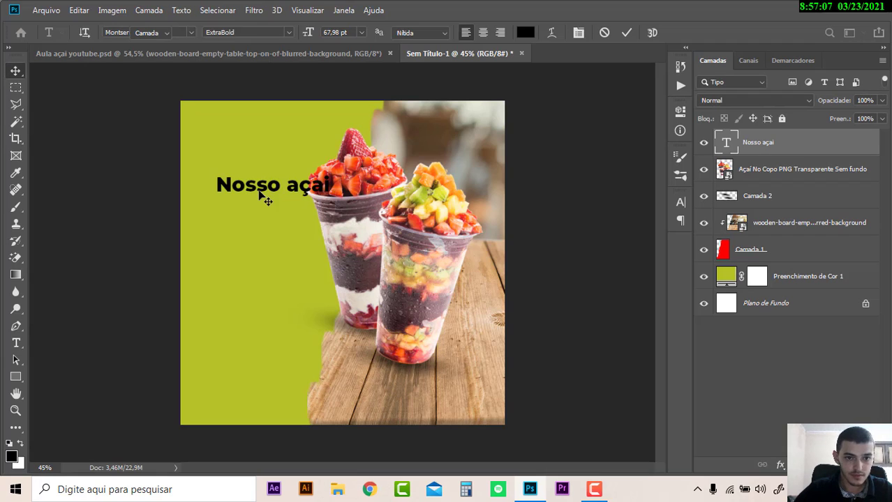
left_click_drag(265, 197, 243, 197)
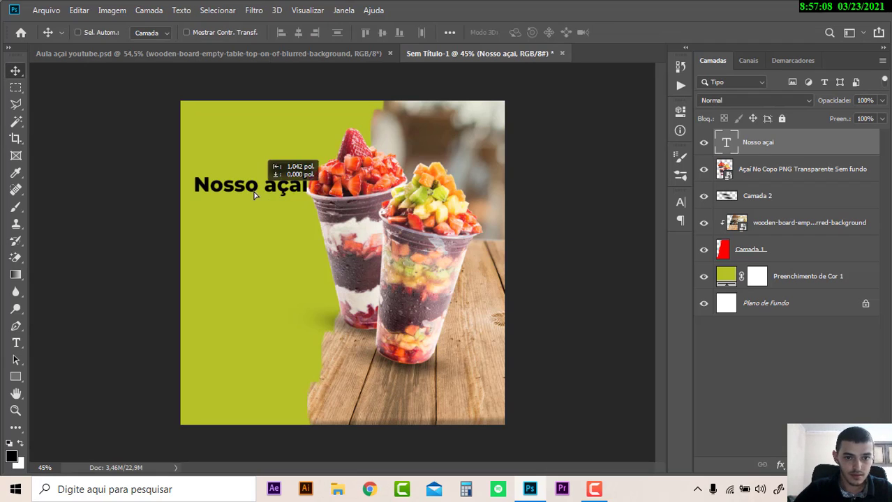
Move the açaí cups, Camada 2 shadow and Camada 1 table together about 0.861 in right.
left_click(801, 170)
left_click(785, 196)
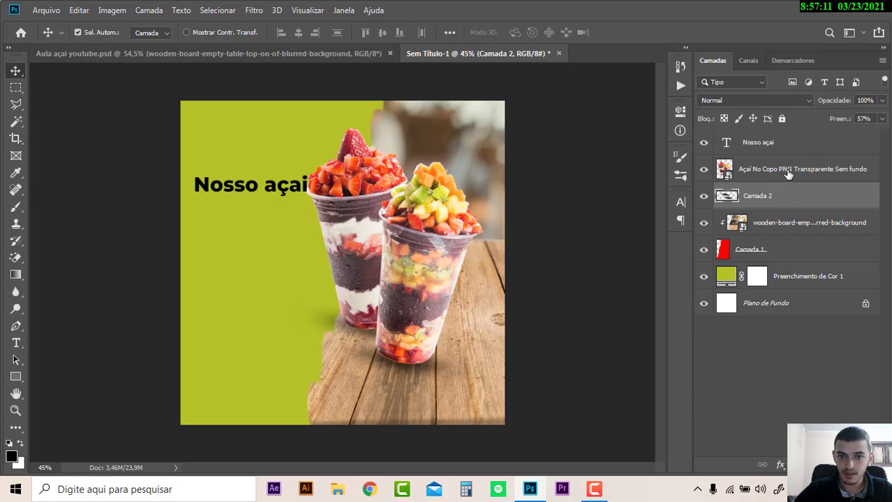
left_click(787, 174, "ctrl")
left_click_drag(455, 262, 450, 259)
left_click(747, 258, "ctrl")
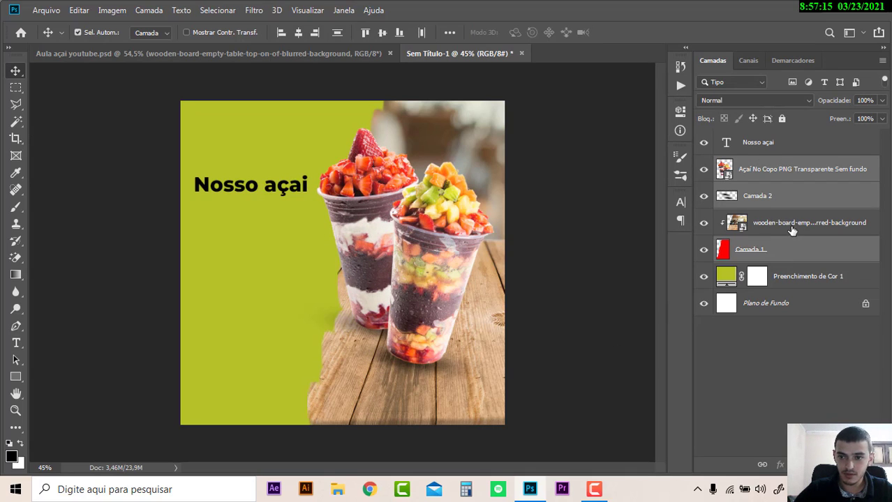
mouse_move(392, 383)
left_mouse_down()
mouse_move(405, 382)
mouse_move(410, 366)
left_mouse_up()
Shift the cups and shadow back about 0.778 in left, then check the reference design.
left_click(815, 196)
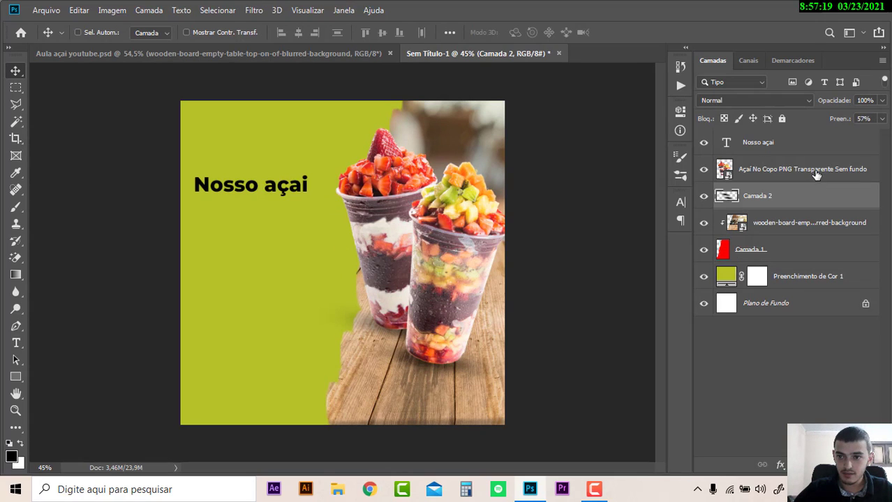
left_click(815, 173)
left_click(821, 194, "ctrl")
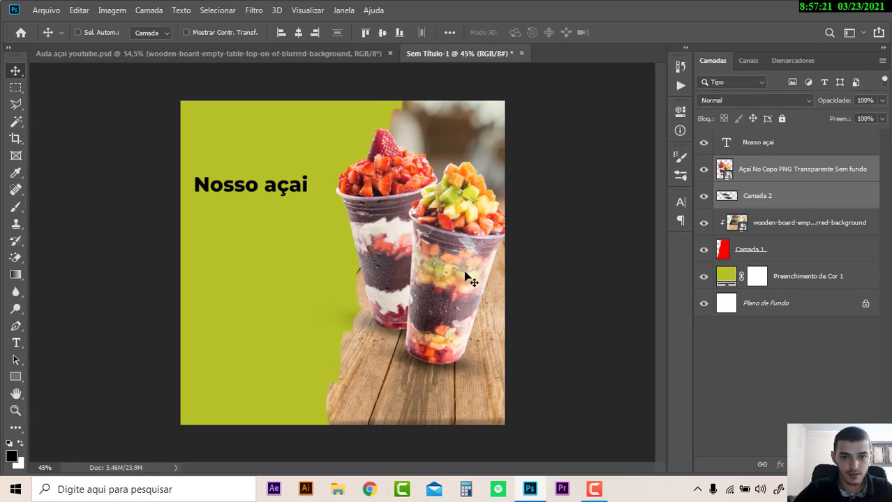
left_click_drag(468, 278, 447, 274)
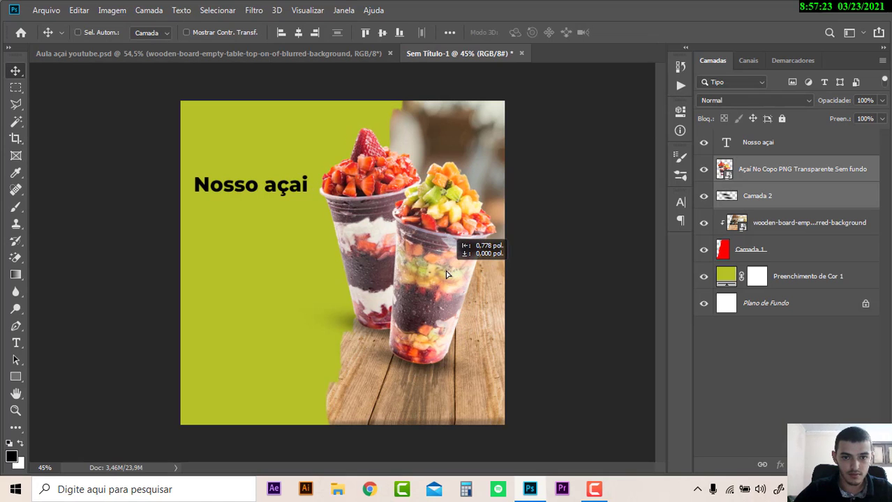
left_click(219, 60)
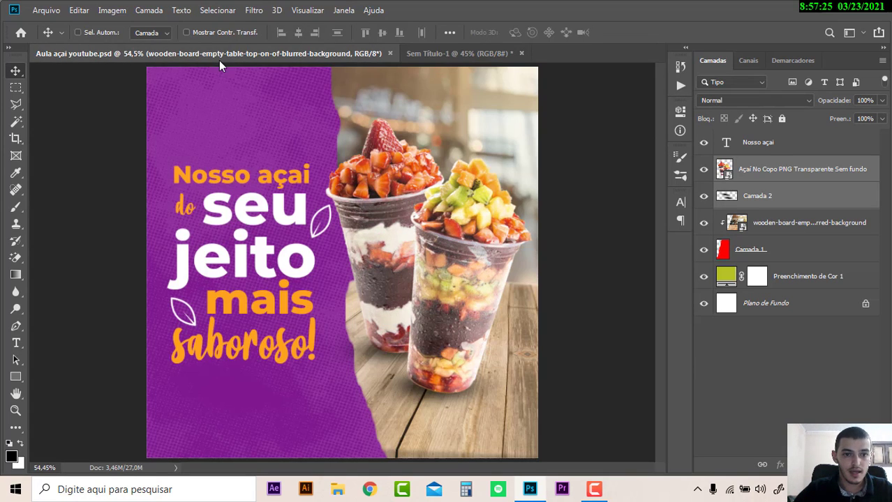
left_click(435, 55)
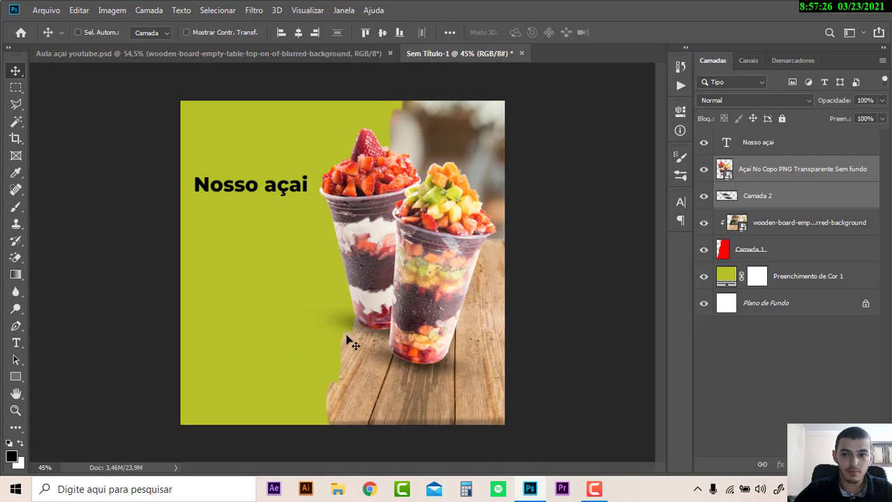
Try a new fill colour, discard it, and inspect the reference design's background purple.
double_click(730, 278)
left_click(378, 147)
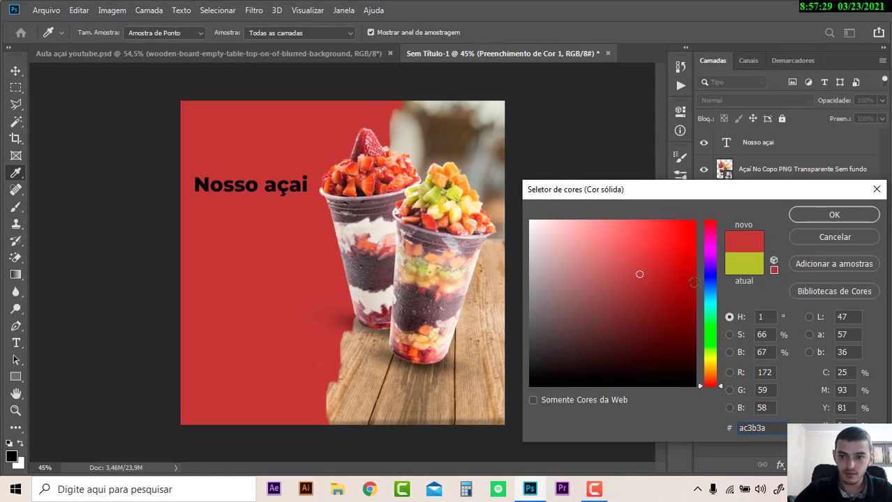
left_click_drag(709, 295, 711, 250)
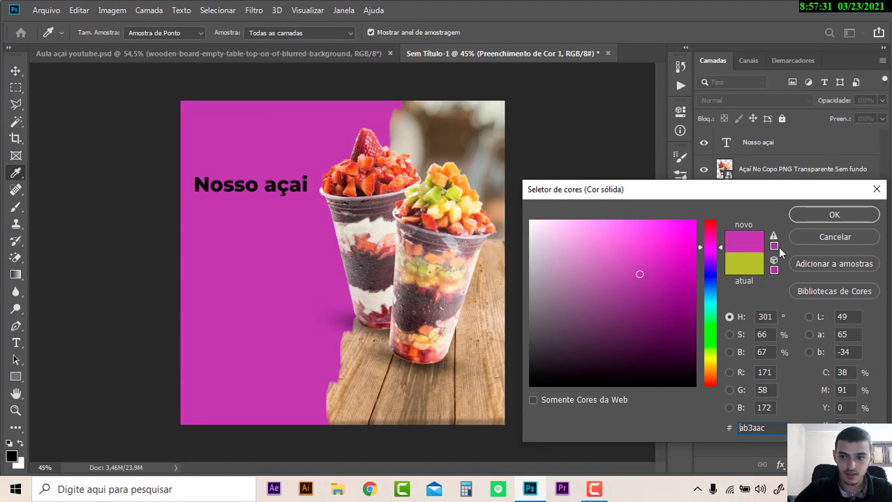
left_click(835, 237)
left_click(300, 52)
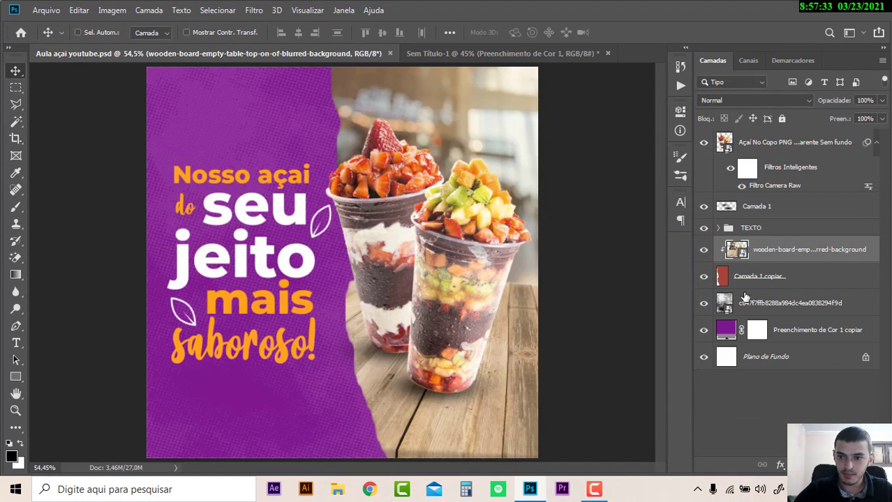
double_click(727, 332)
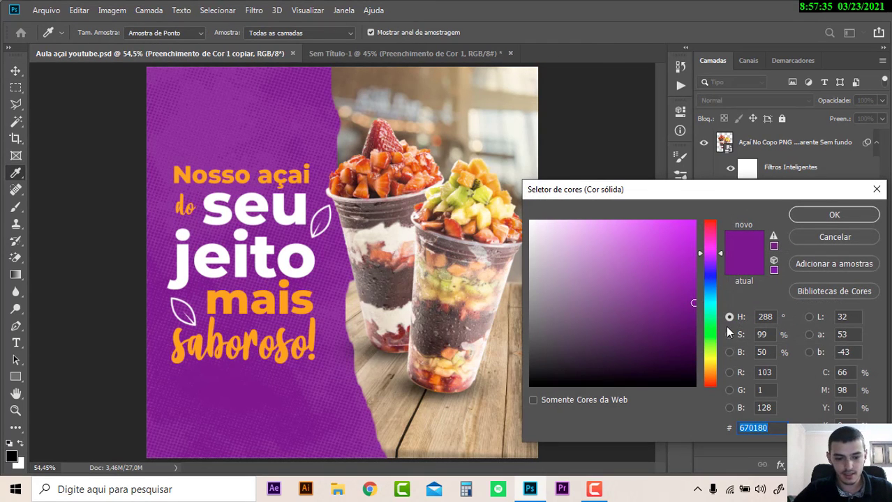
left_click(832, 234)
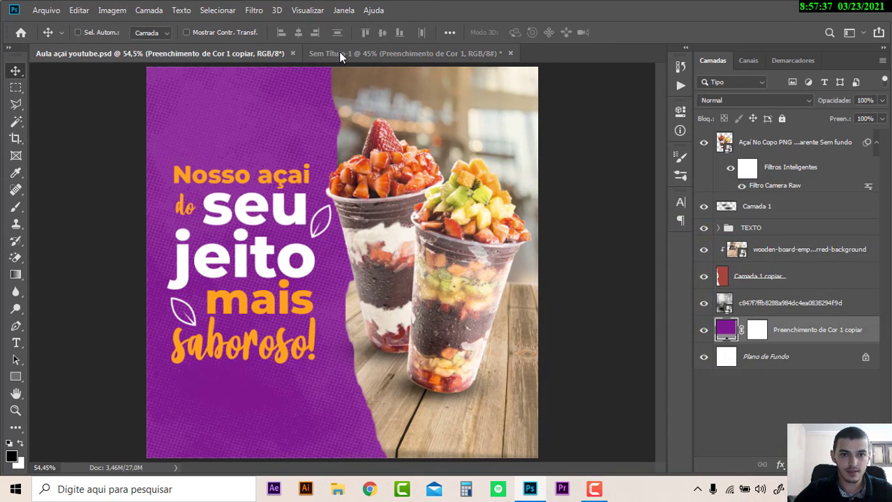
left_click(339, 52)
Set the Preenchimento de Cor 1 fill to purple 7a008c and compare with the reference.
double_click(726, 276)
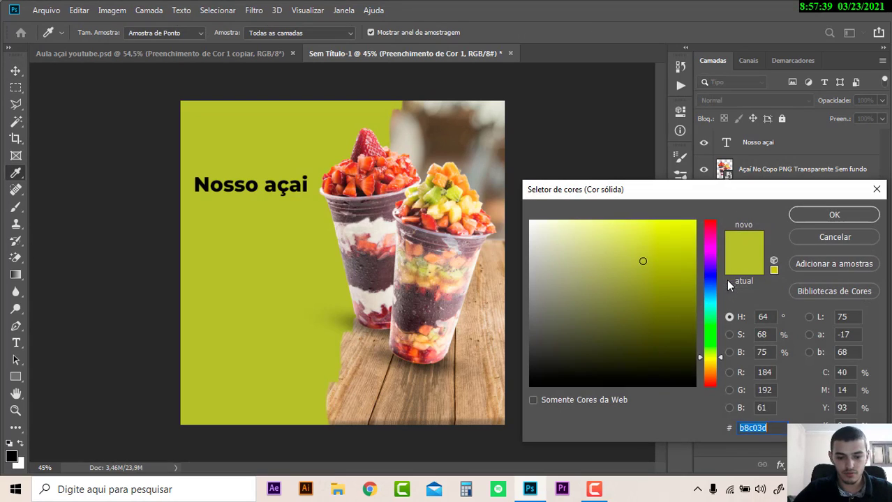
type("7a008c")
left_click(807, 214)
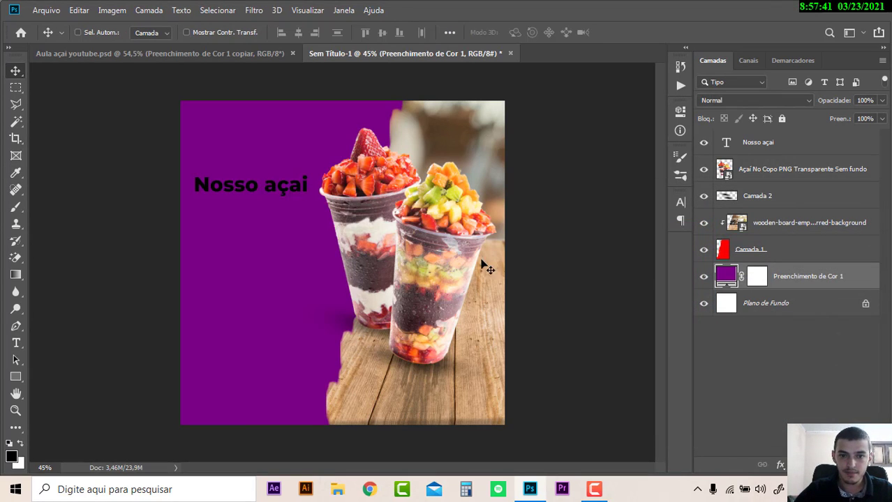
key("ctrl+Tab")
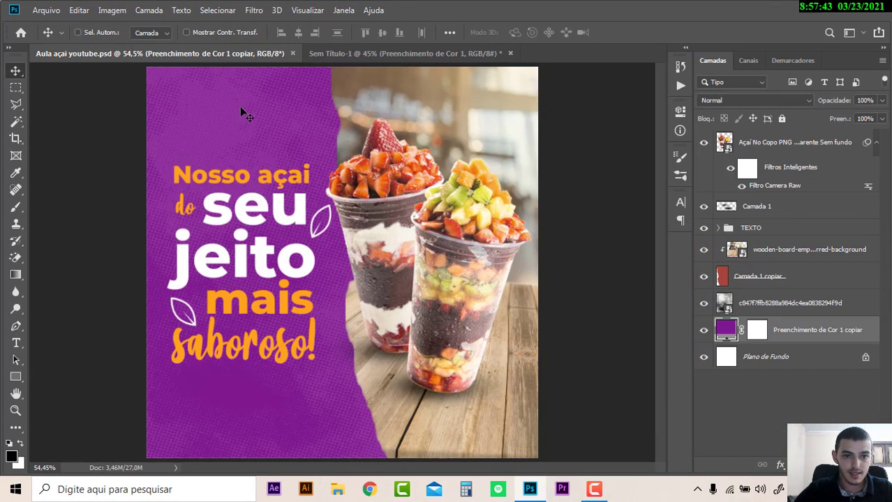
left_click(407, 53)
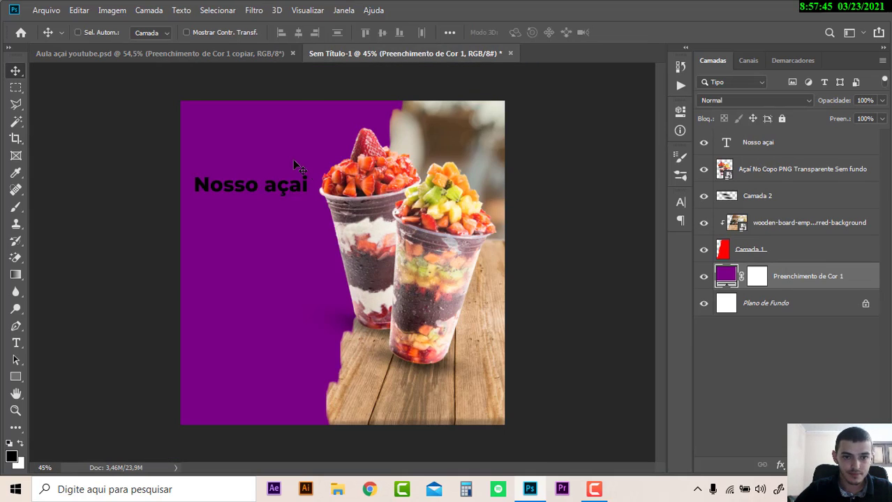
left_click(196, 53)
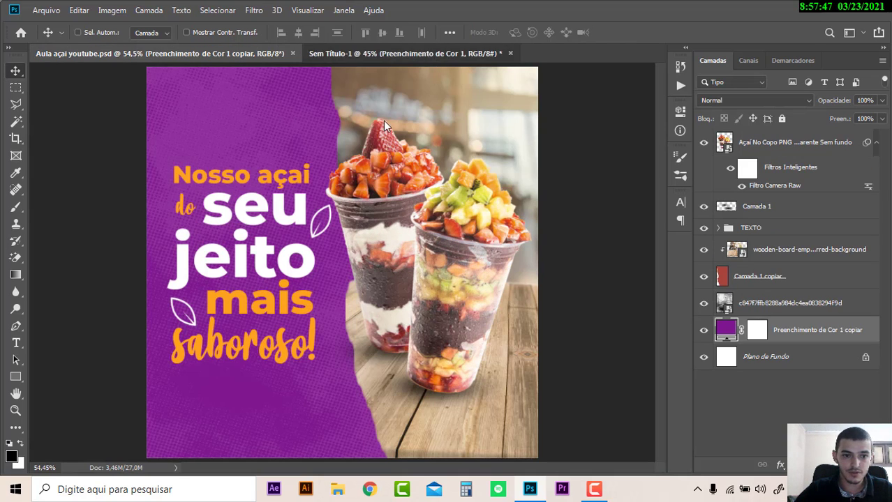
key("ctrl+Tab")
Duplicate the headline just below the original and change the copy's text to 'do'.
left_click(245, 195, "ctrl")
left_click_drag(245, 194, 245, 216)
key("r")
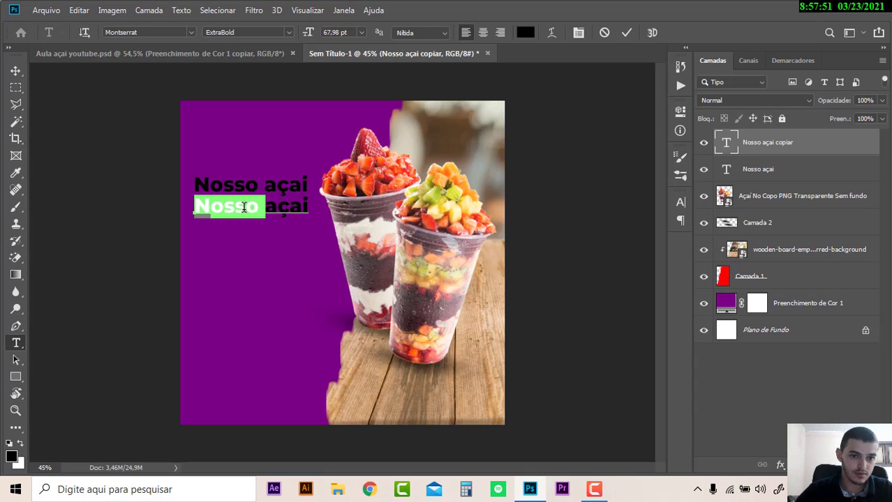
triple_click(245, 206)
type("do")
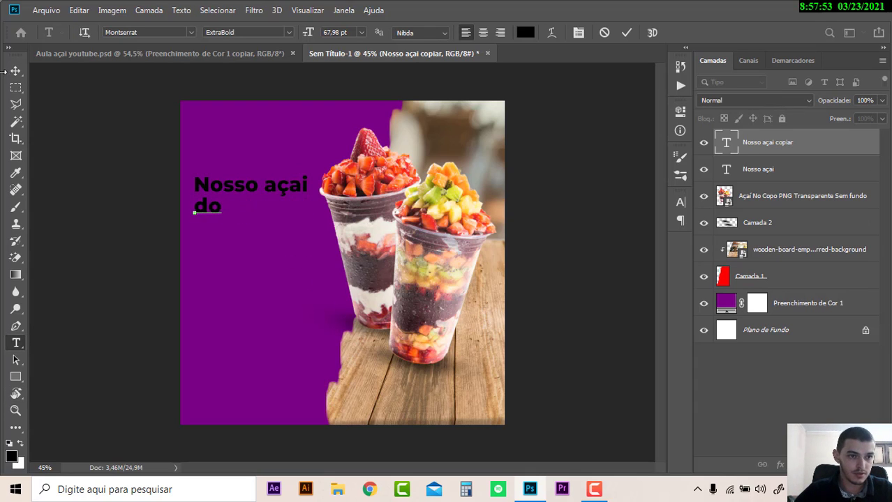
left_click(16, 70)
Make a 'seu' text copy enlarged to about 250%, placed beside 'do'.
left_click_drag(213, 215, 248, 262)
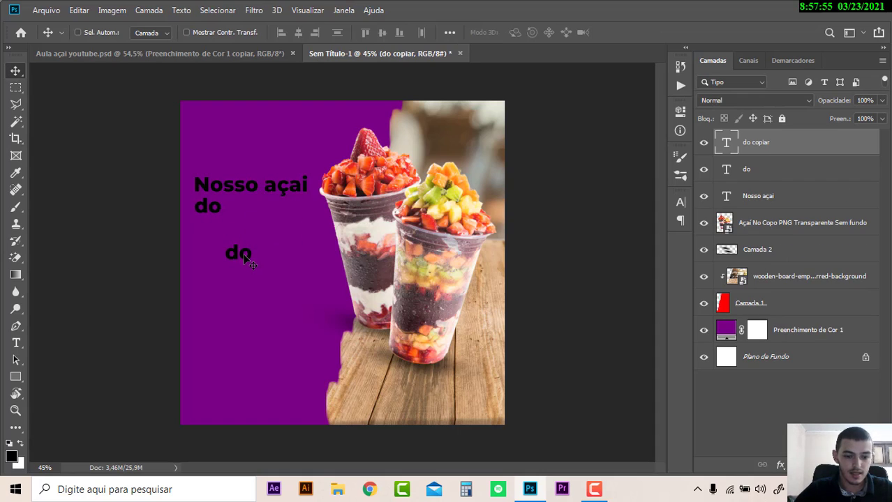
double_click(244, 254)
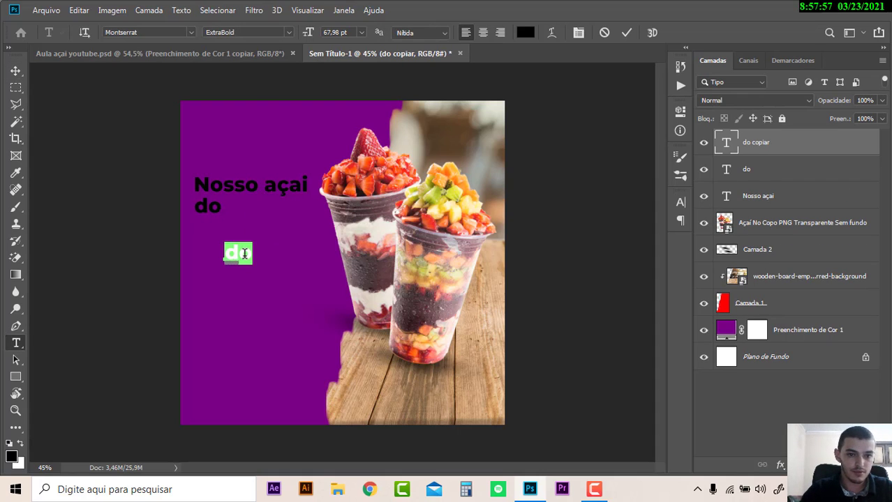
key("Right")
left_click(16, 70)
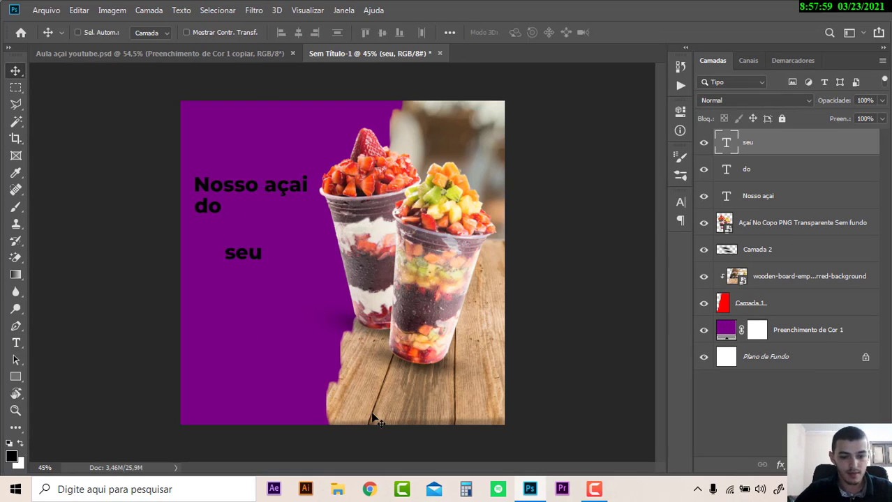
key("ctrl+t")
mouse_move(263, 261)
left_mouse_down()
mouse_move(318, 297)
mouse_move(282, 230)
mouse_move(310, 236)
left_mouse_up()
key("Return")
key("ctrl+t")
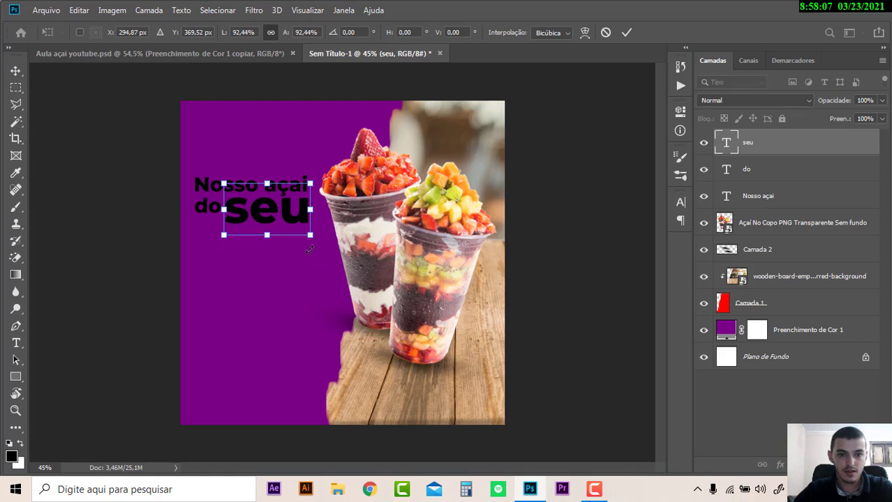
Apply the 'seu' resize and duplicate it as a new 'jeito' line below.
key("Return")
left_click_drag(279, 209, 279, 248, "alt")
key("t")
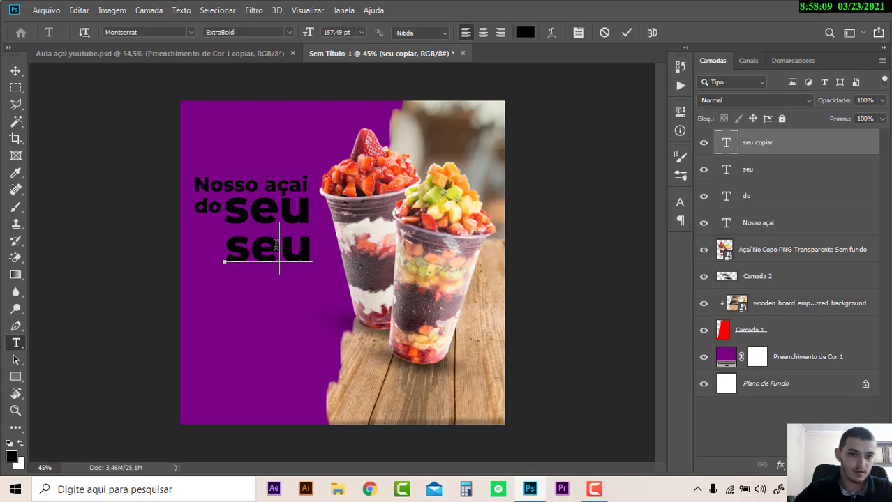
double_click(278, 246)
type("jeito")
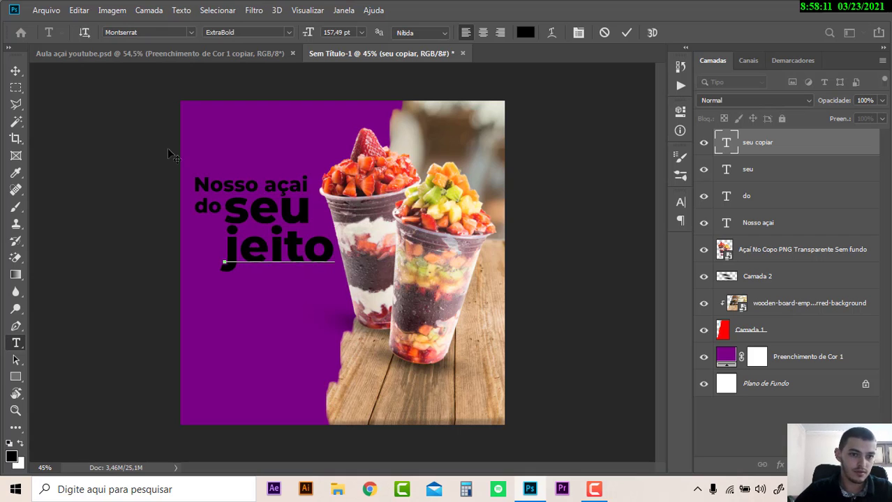
left_click(16, 71)
Scale 'jeito' to about 118% to match the headline width and place it under 'do seu'.
key("ctrl+t")
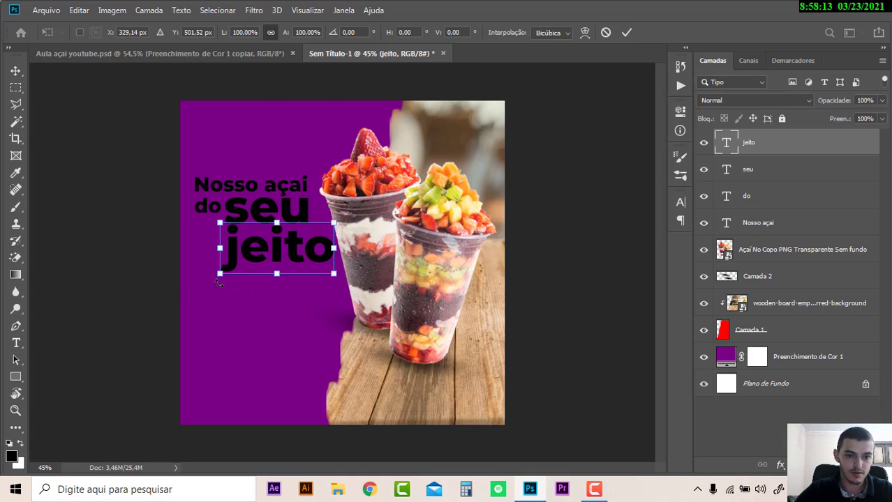
left_click_drag(218, 281, 190, 282)
left_click_drag(333, 281, 310, 286)
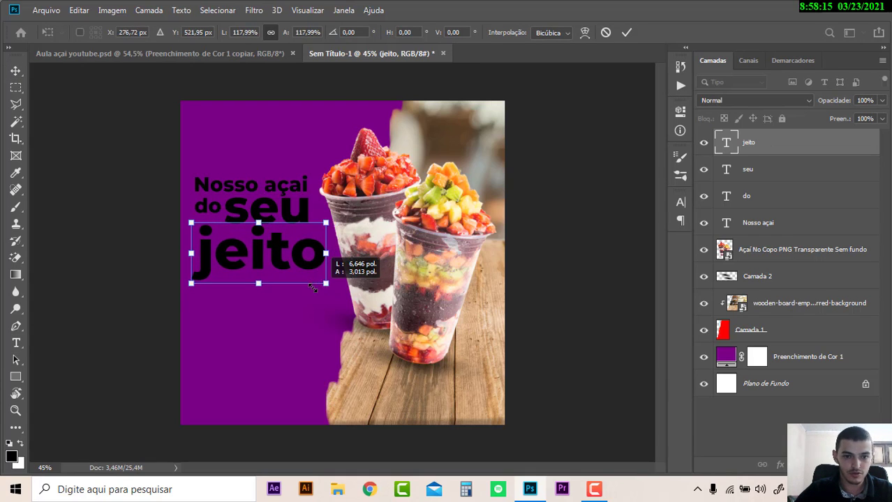
key("Return")
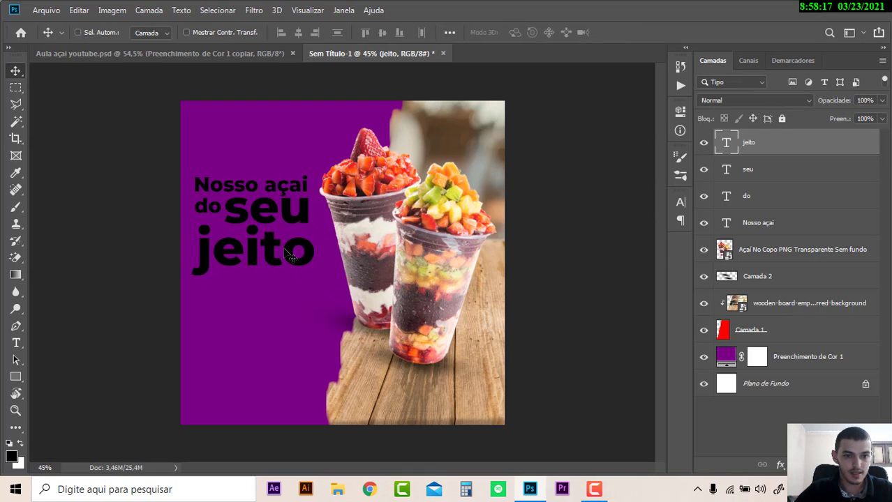
left_click_drag(284, 248, 284, 260)
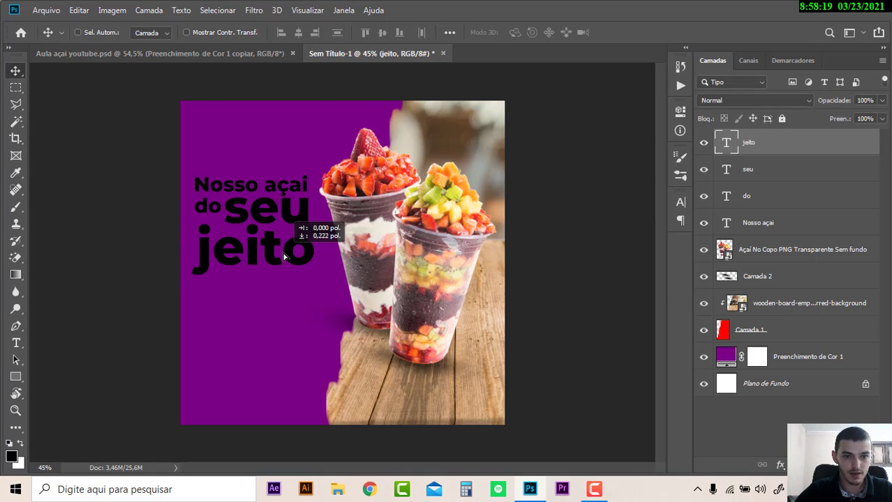
left_click(212, 53)
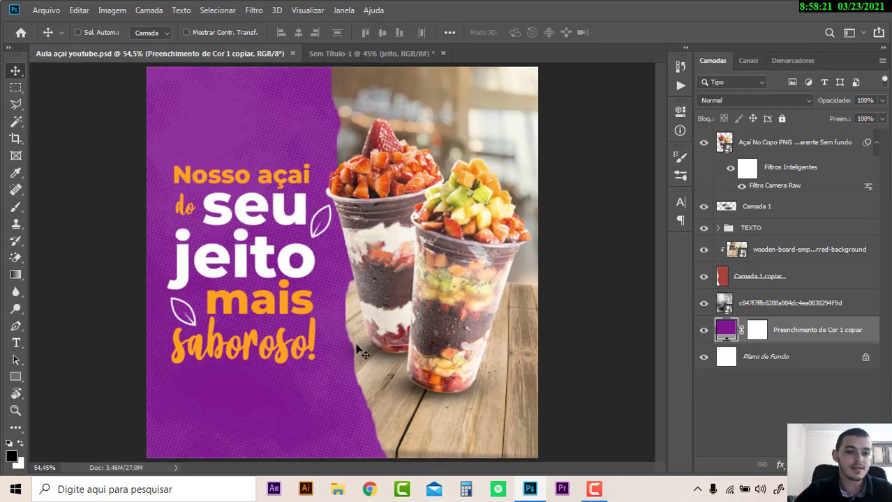
left_click(367, 53)
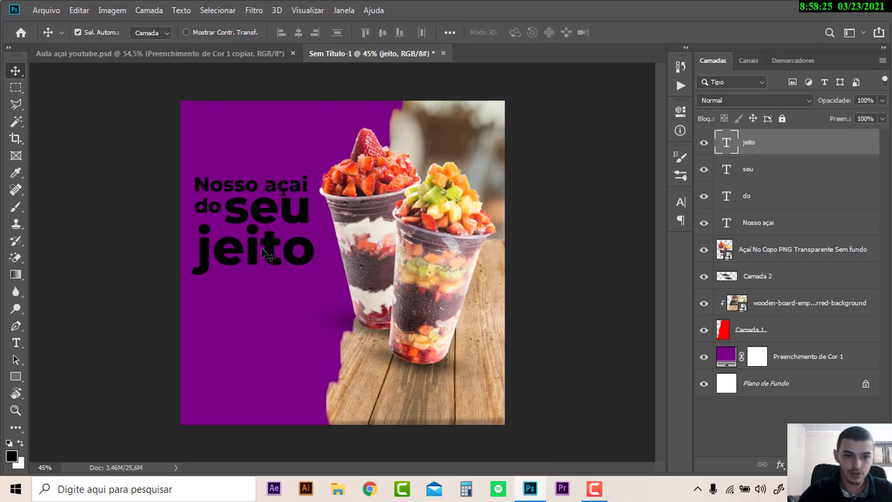
Duplicate 'jeito' as a 'mais' line below it, scaled to about 87%.
key("ctrl+j")
left_click_drag(265, 255, 271, 300)
key("t")
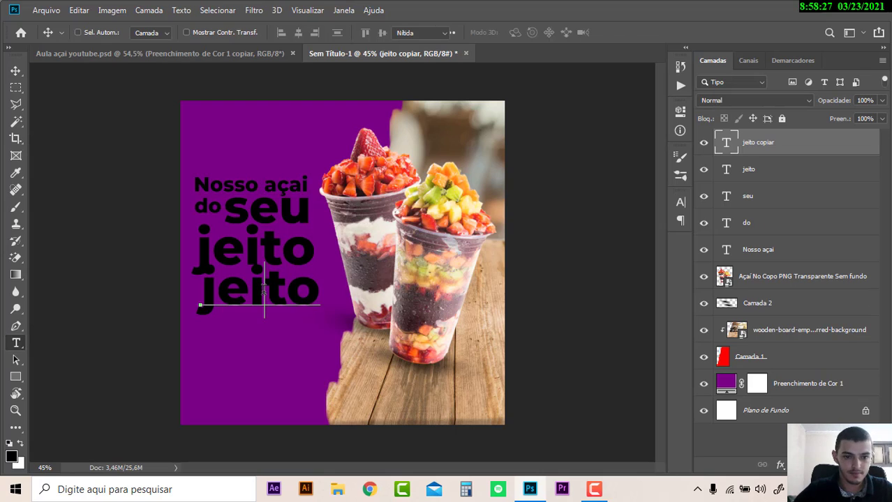
double_click(264, 290)
type("mais")
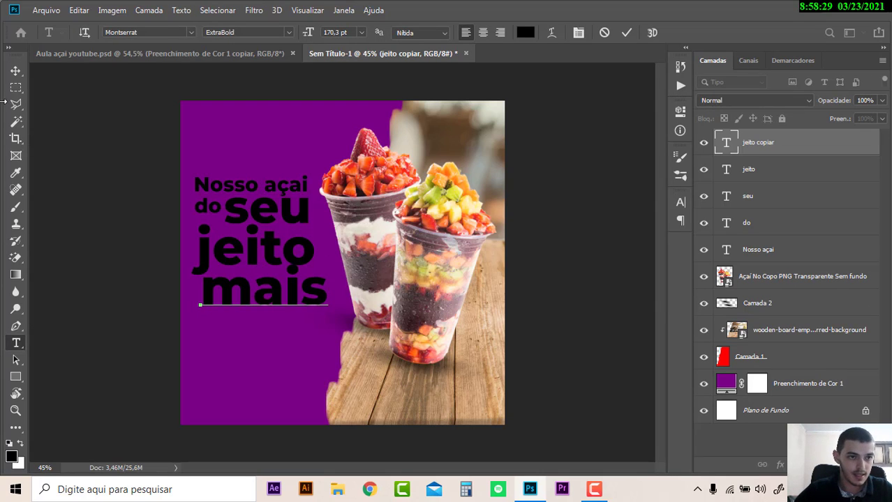
left_click(16, 72)
key("ctrl+t")
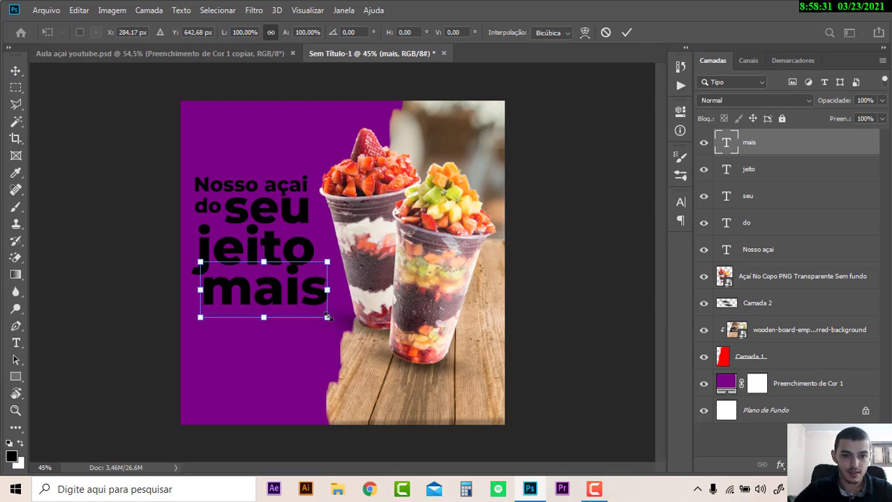
left_click(170, 53)
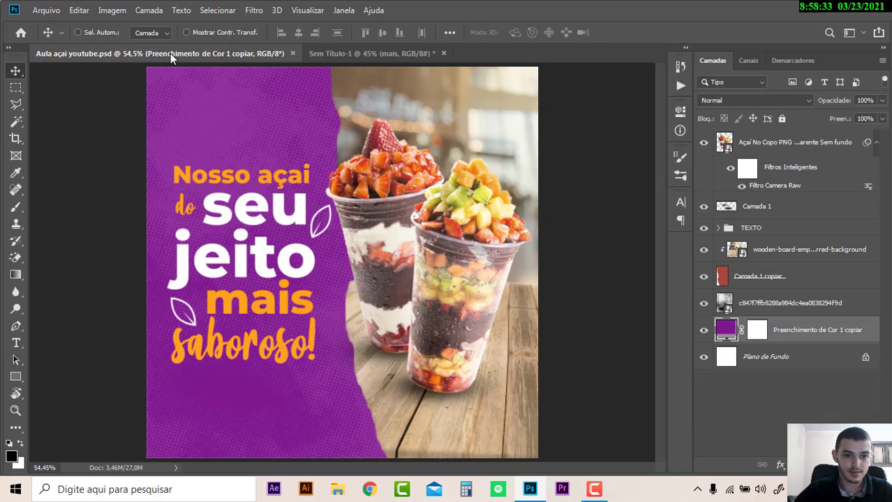
left_click(382, 54)
key("ctrl+t")
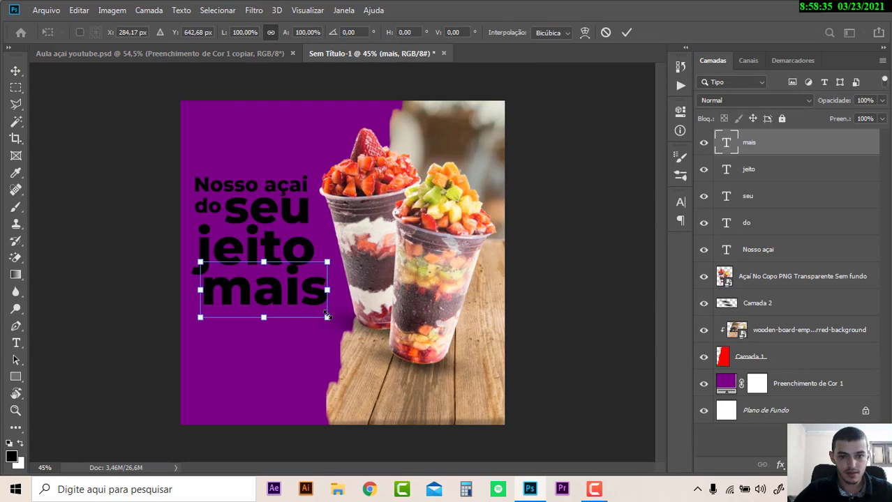
mouse_move(283, 293)
left_mouse_down()
mouse_move(293, 298)
mouse_move(286, 294)
mouse_move(275, 334)
left_mouse_up()
key("Return")
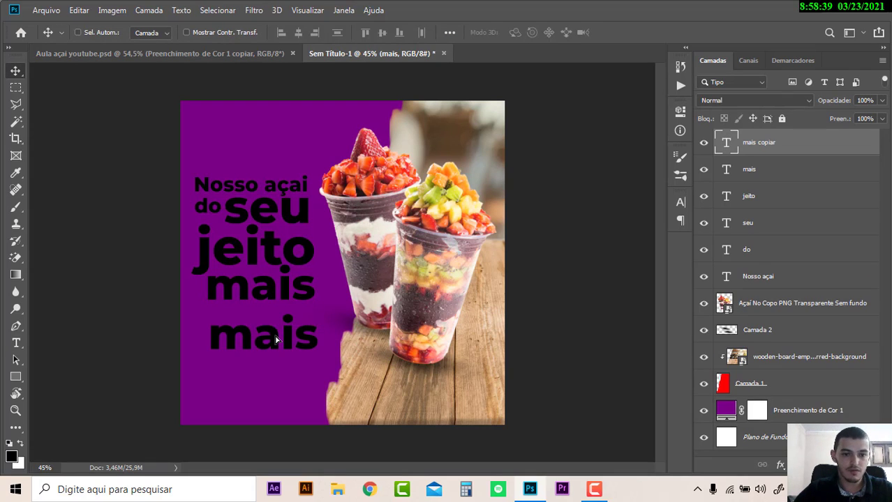
Add a 'saboro!' line under 'mais', scaled down to about 79%.
key("t")
left_click(279, 334)
key("ctrl+a")
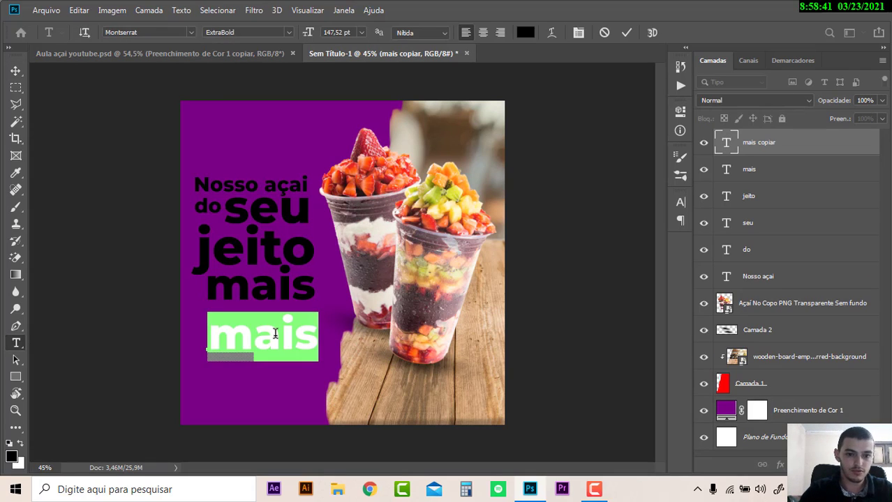
type("saboro!")
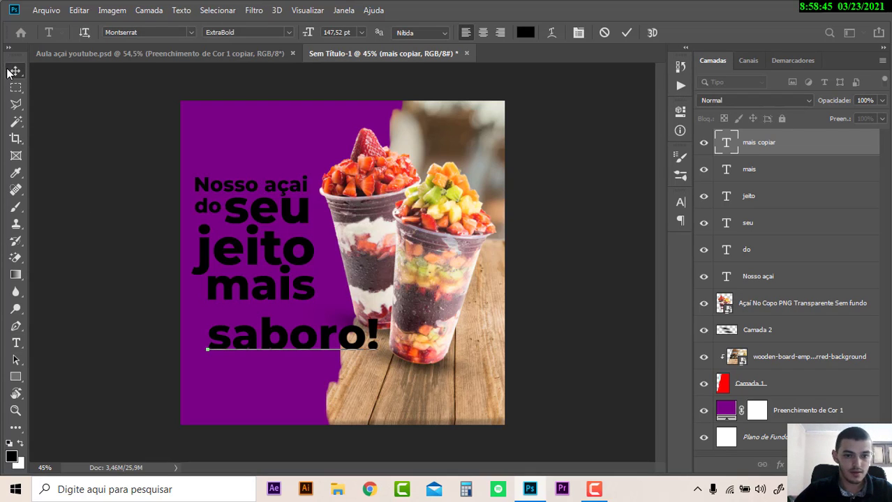
left_click(14, 71)
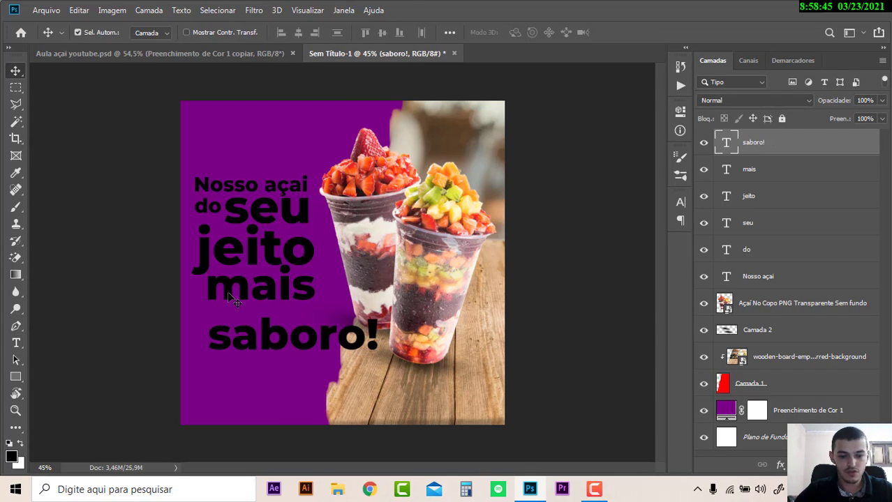
key("ctrl+t")
left_click_drag(379, 364, 288, 323)
left_click_drag(180, 299, 190, 302)
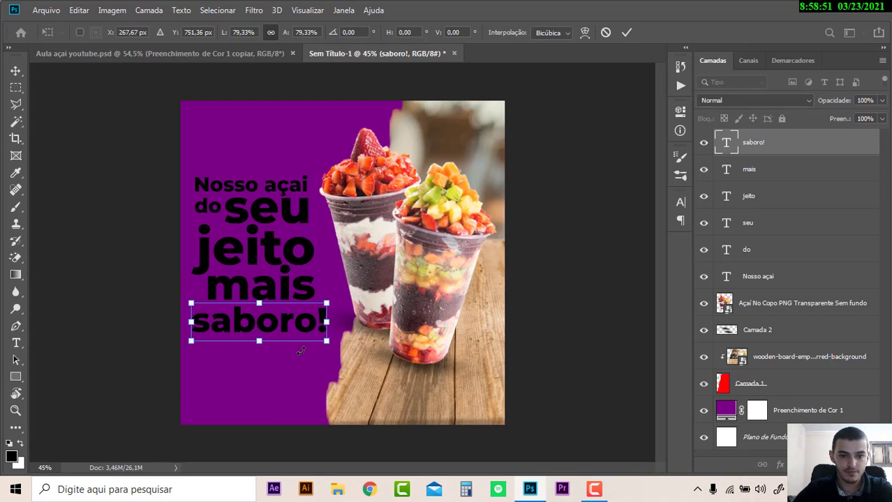
left_click_drag(325, 342, 316, 338)
key("Return")
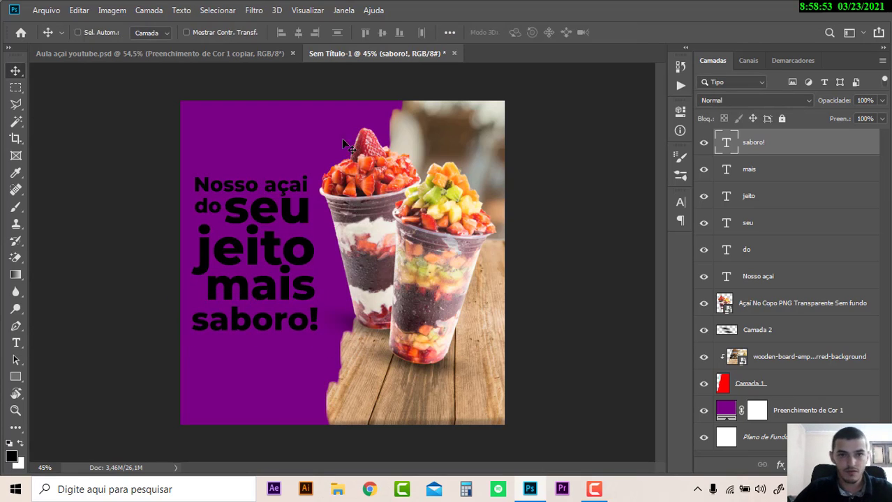
Lay a new guide layout over the canvas from the View menu.
left_click(307, 10)
left_click(355, 375)
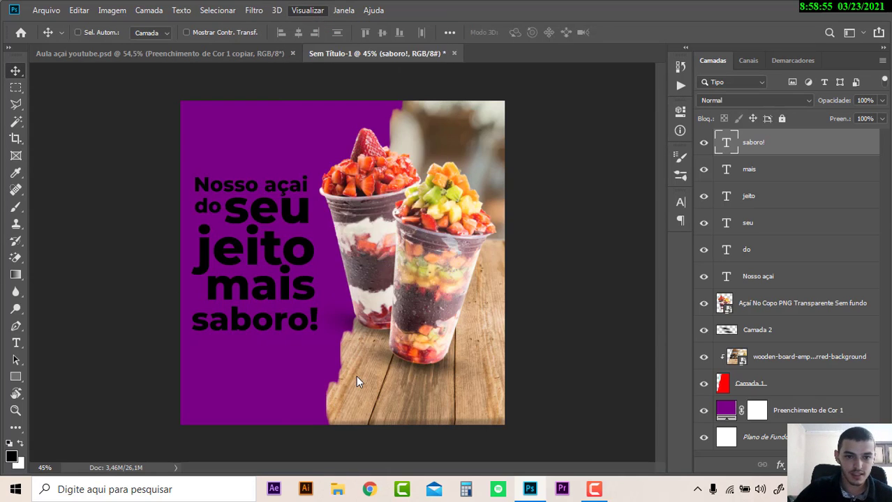
left_click(540, 95)
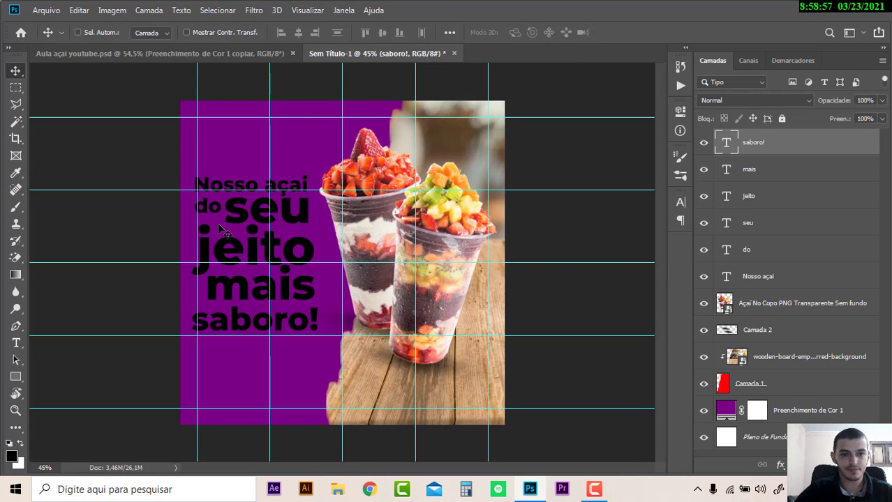
Nudge the 'do' and 'Nosso açaí' text lines slightly right to align with the headline.
left_click_drag(216, 215, 216, 207)
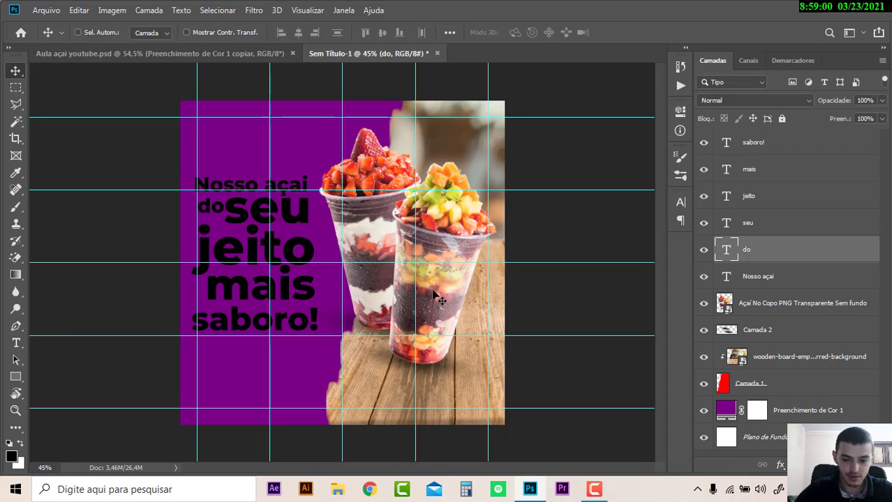
left_click(222, 187, "ctrl")
key("t")
triple_click(226, 180)
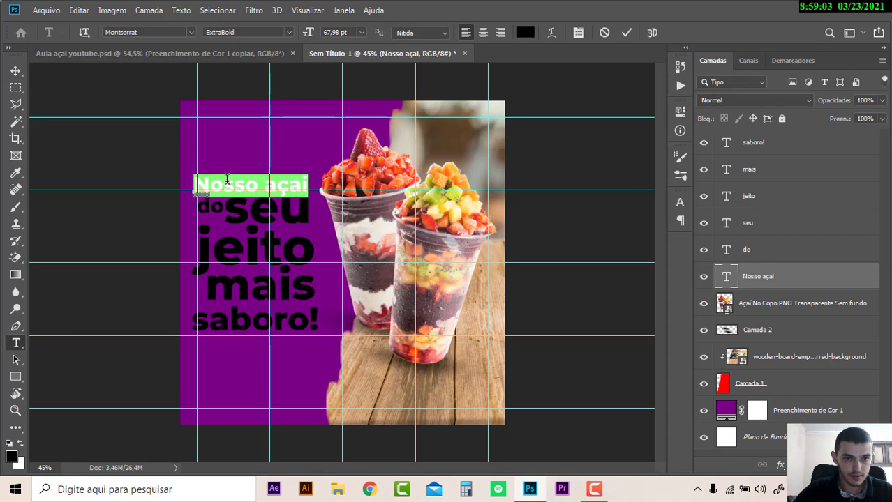
left_click(15, 70)
left_click_drag(210, 189, 215, 188)
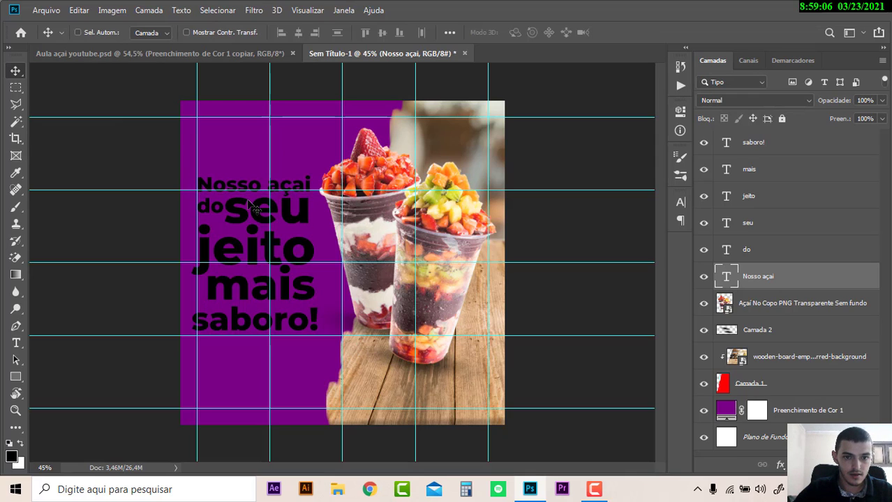
Check the reference design, then select the 'seu' and 'jeito' text layers.
left_click(237, 55)
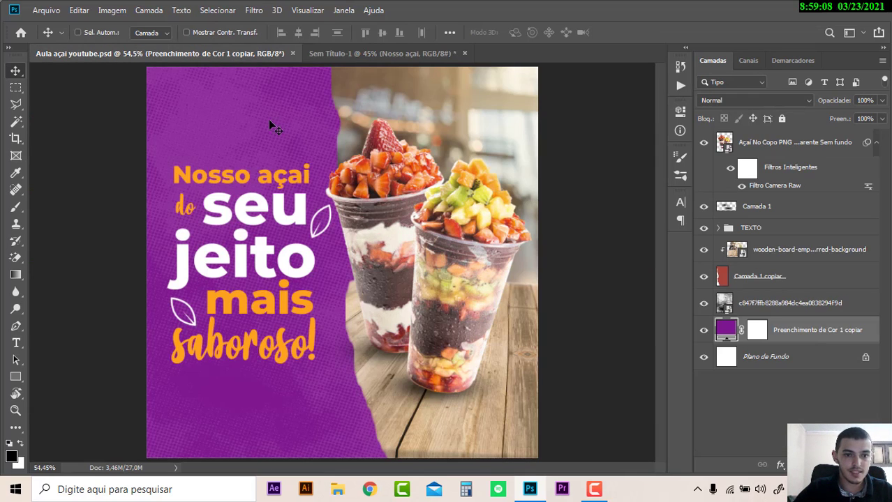
left_click(361, 53)
left_click(277, 222, "ctrl")
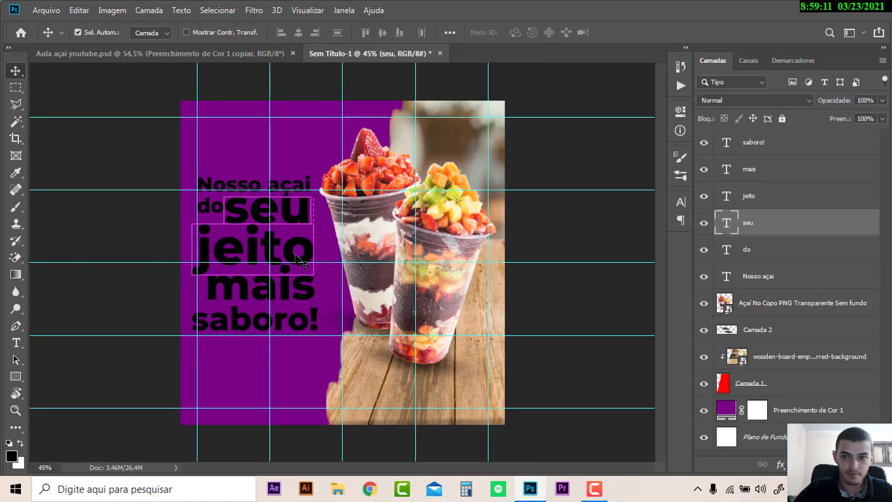
left_click(265, 250, "ctrl")
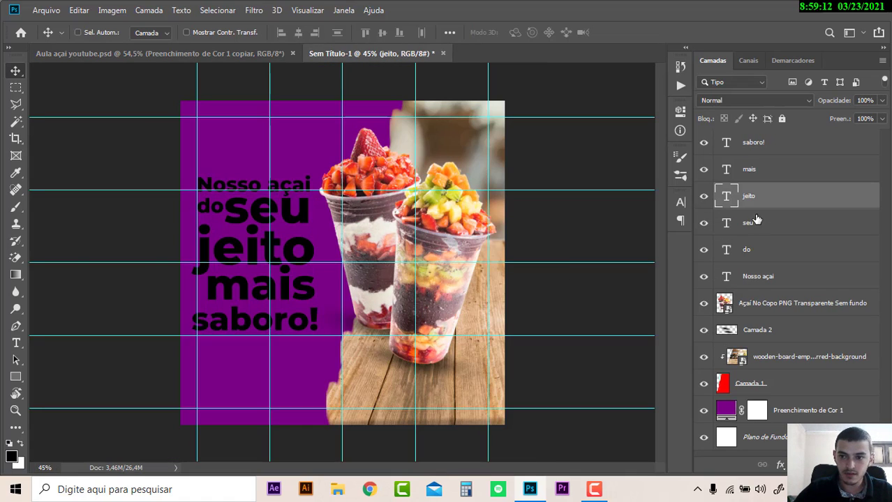
Make the 'seu' and 'jeito' text white (ffffff).
left_click(680, 203)
left_click(643, 276)
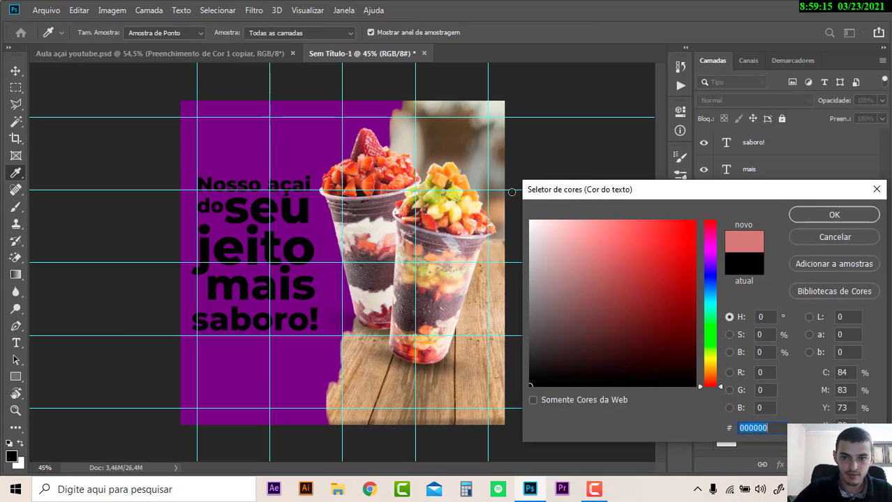
type("ffffff")
left_click(849, 216)
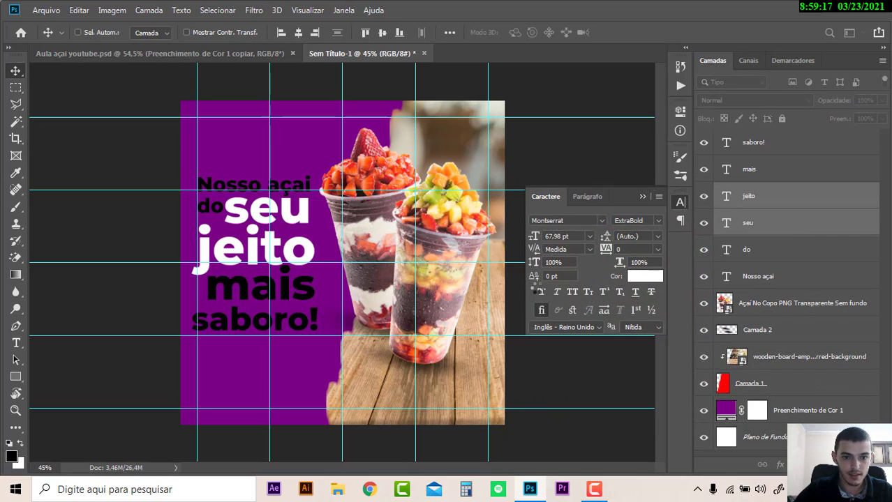
Color the 'mais' and 'saboro!' text bright orange (ff8400).
left_click(127, 58)
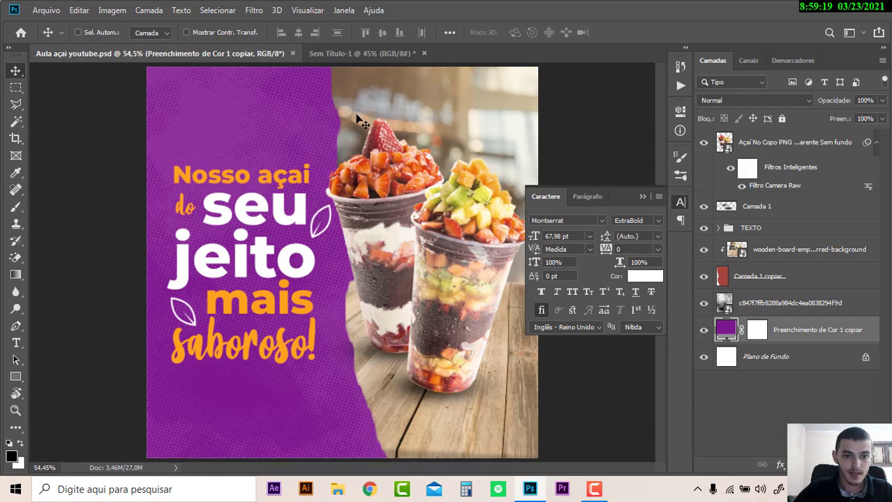
left_click(377, 53)
left_click(305, 299)
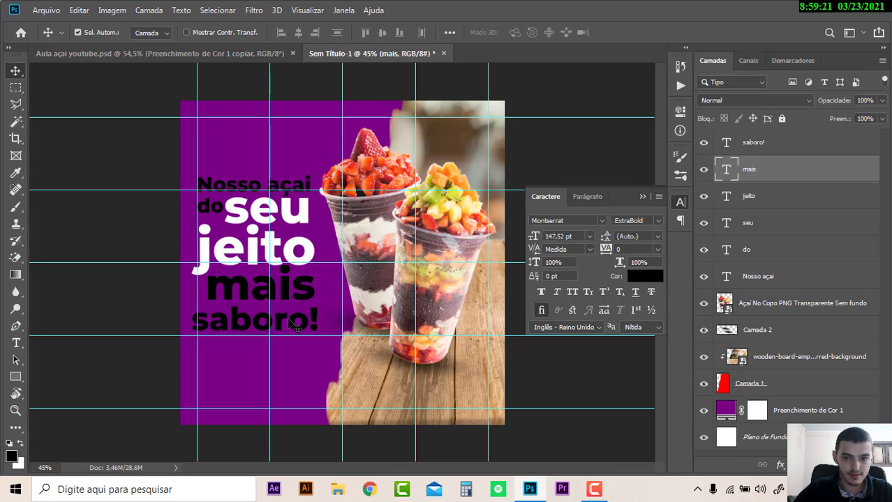
left_click(316, 324, "shift")
left_click(637, 279)
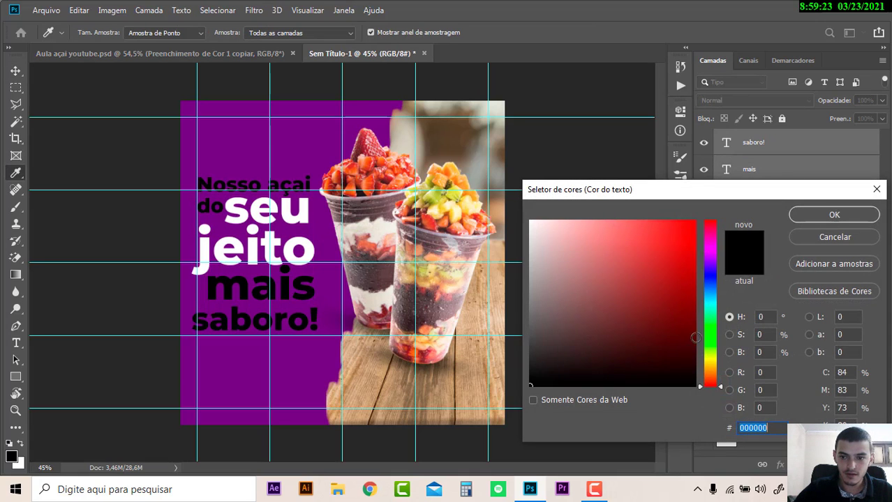
left_click_drag(707, 362, 708, 372)
left_click(694, 222)
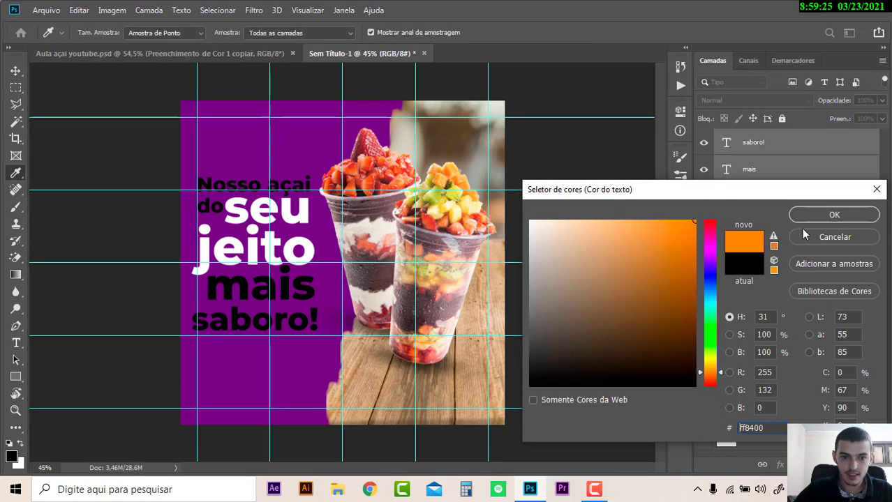
left_click(828, 217)
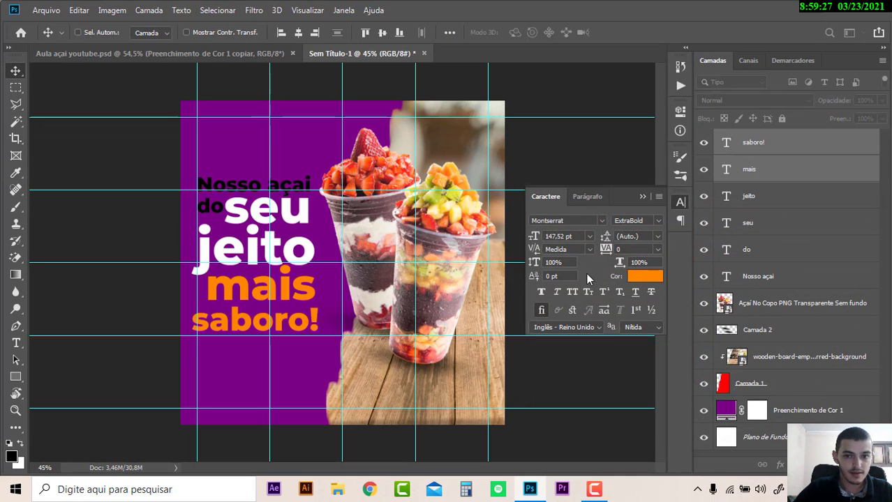
left_click(602, 221)
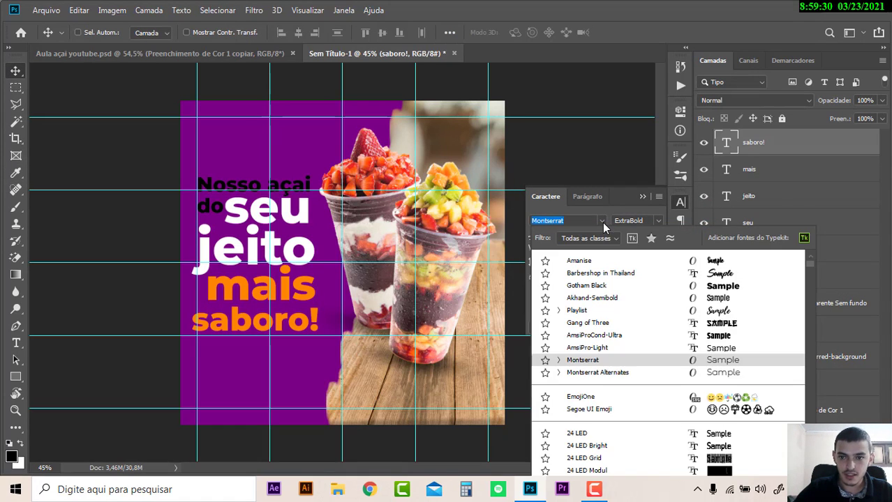
Set 'saboro!' in the Amanise script font and scale it to about double size.
left_click(640, 262)
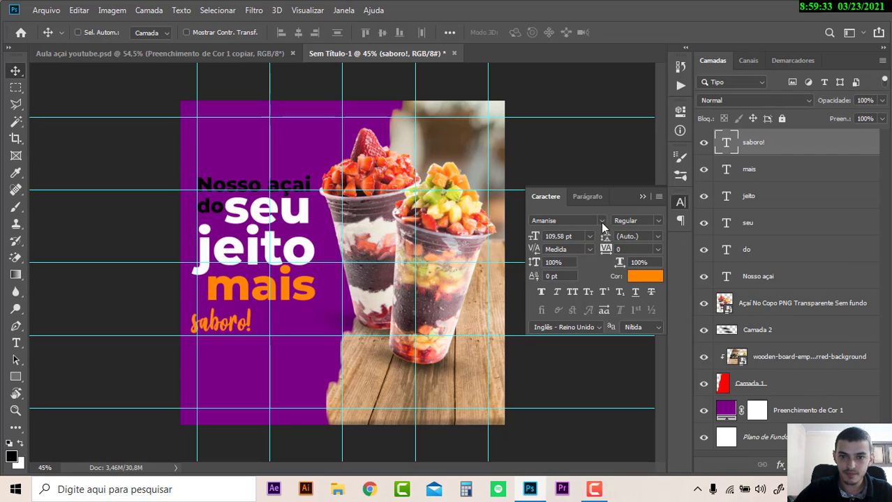
left_click(230, 53)
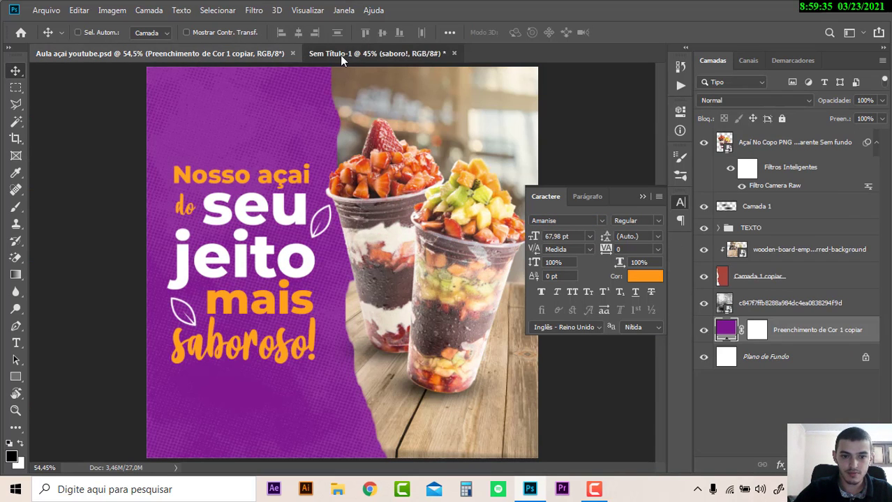
left_click(341, 56)
key("ctrl+t")
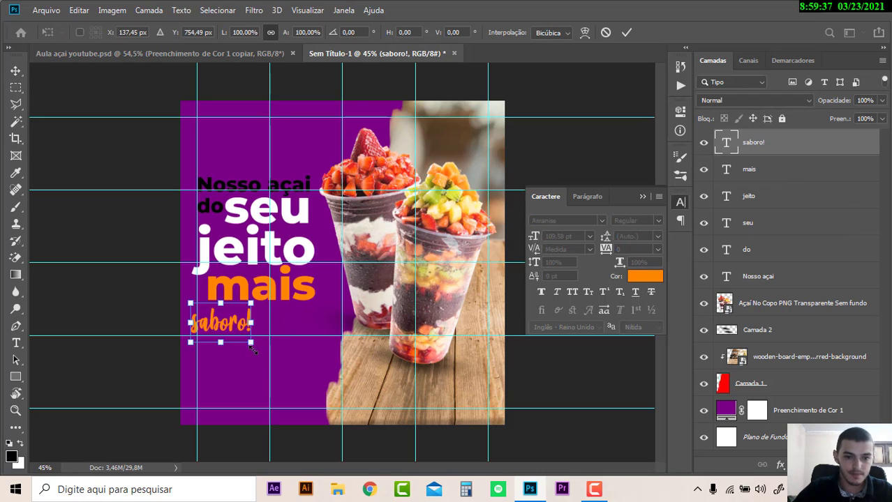
left_click_drag(252, 345, 319, 369)
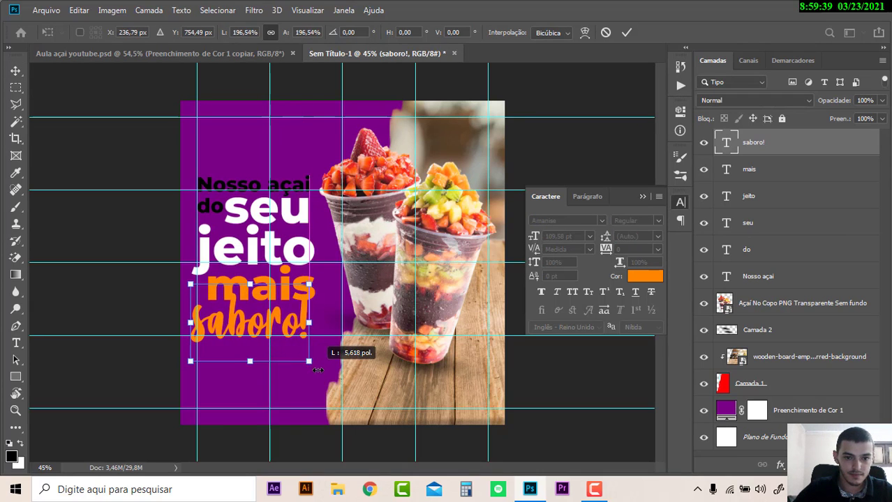
key("Return")
Nudge 'saboro!' down, shift 'mais' right and move 'jeito' up into line.
left_click_drag(292, 323, 298, 328)
left_click_drag(297, 293, 302, 292)
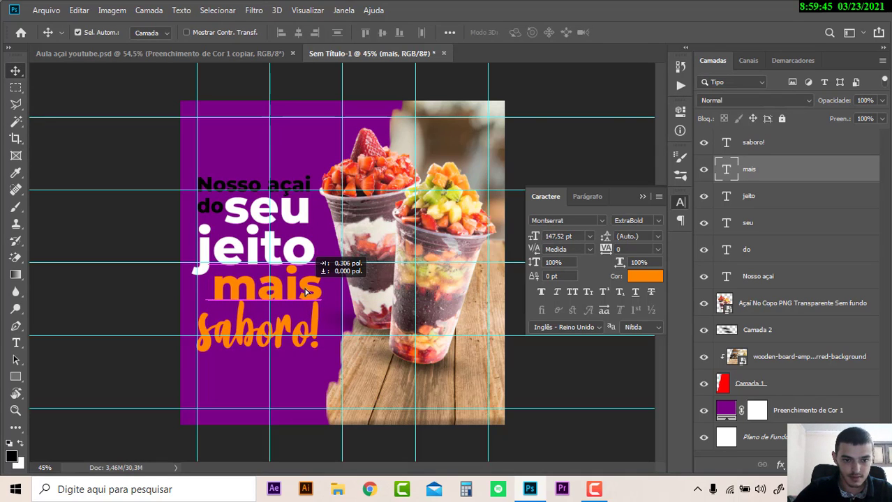
left_click(293, 248)
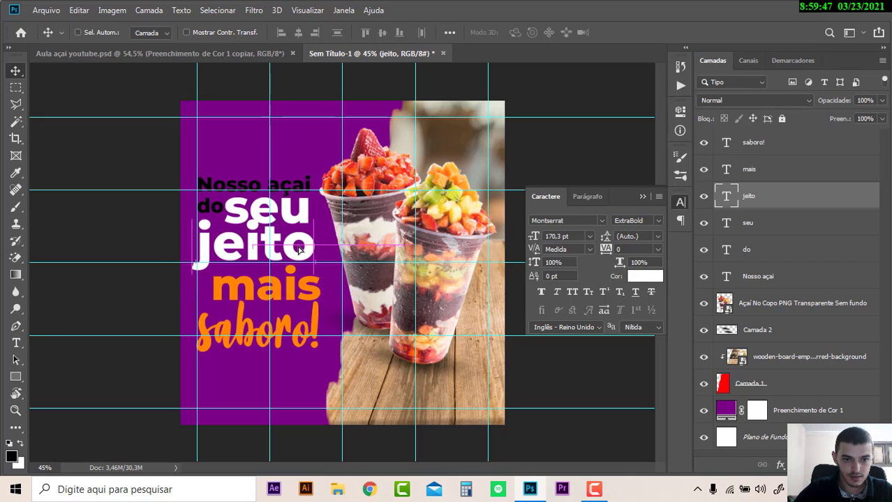
left_click_drag(292, 248, 296, 209)
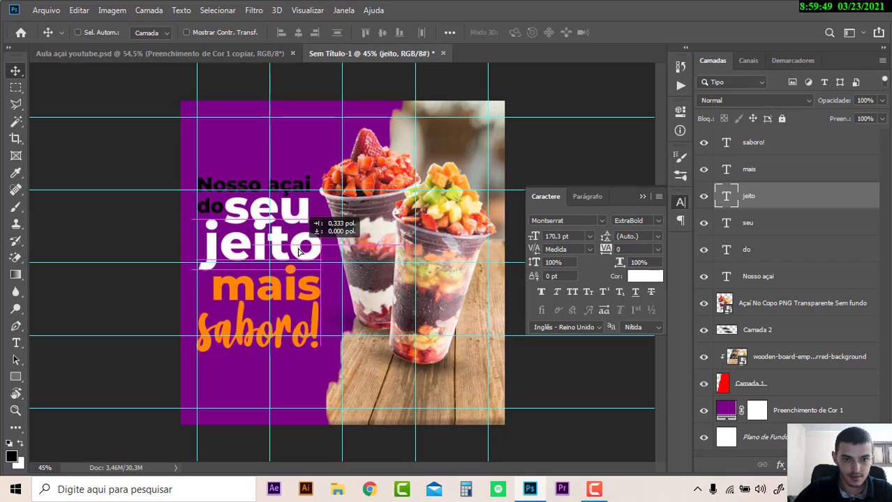
left_click(227, 216)
Move the 'do', 'Nosso açai' and 'seu' lines together right and up.
left_click(213, 204, "shift")
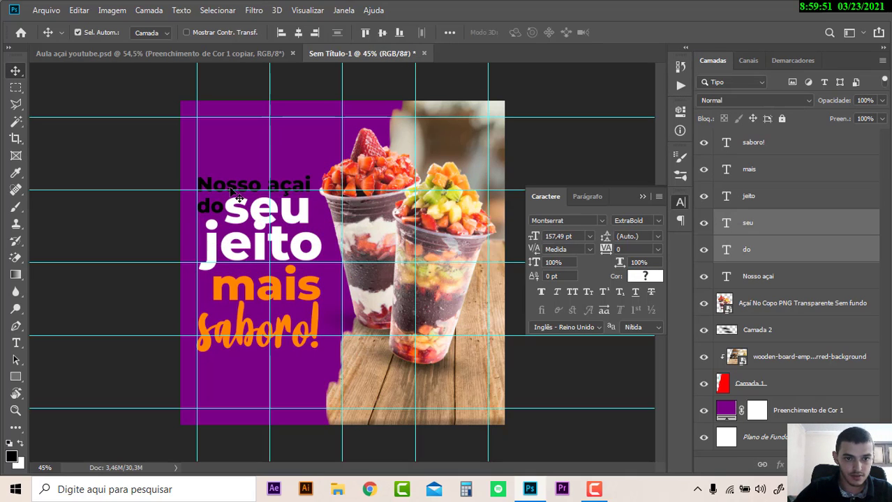
left_click(258, 188, "shift")
left_click_drag(246, 189, 296, 213)
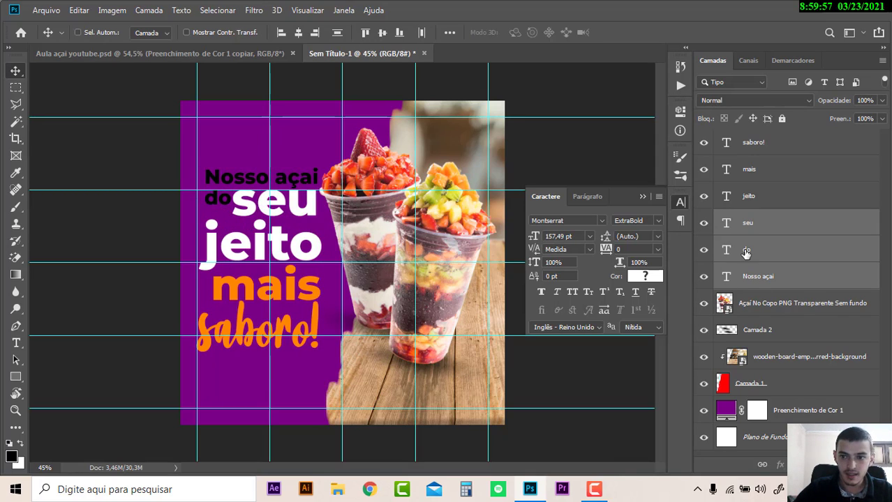
Set 'do' in the Amanise script font and enlarge it slightly.
left_click(601, 220)
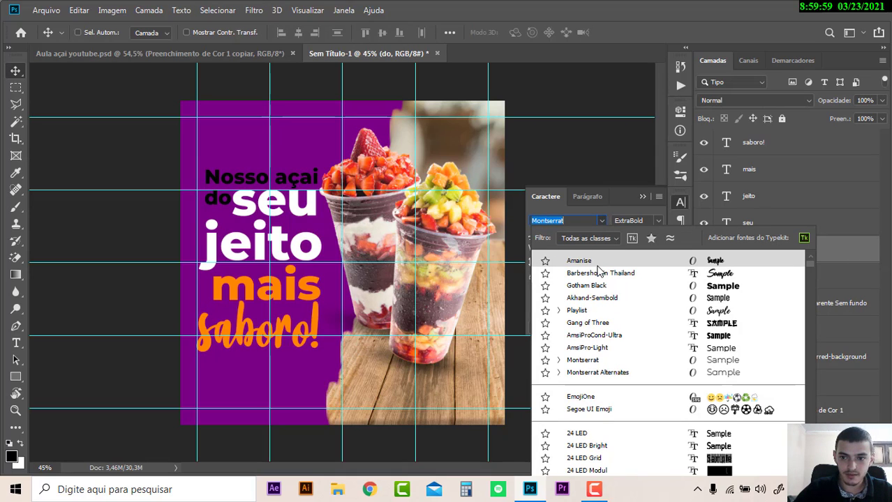
left_click(663, 263)
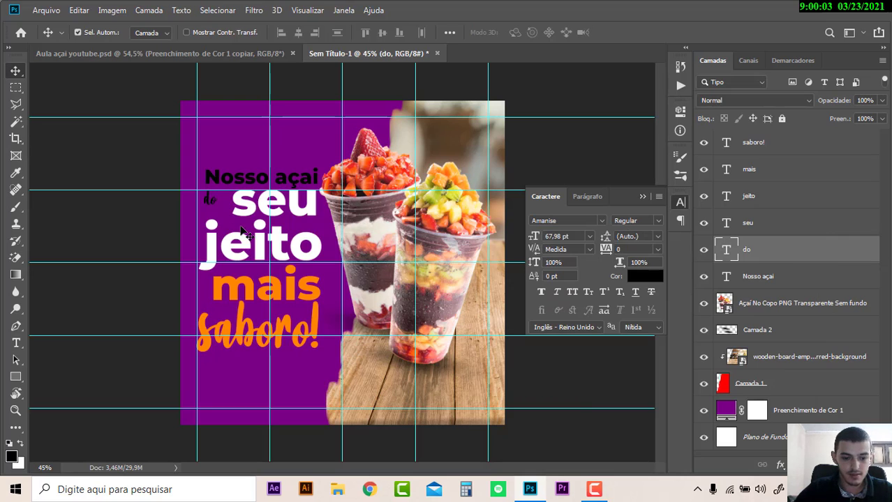
key("ctrl+t")
mouse_move(218, 208)
left_mouse_down()
mouse_move(226, 219)
mouse_move(220, 214)
left_mouse_up()
key("Return")
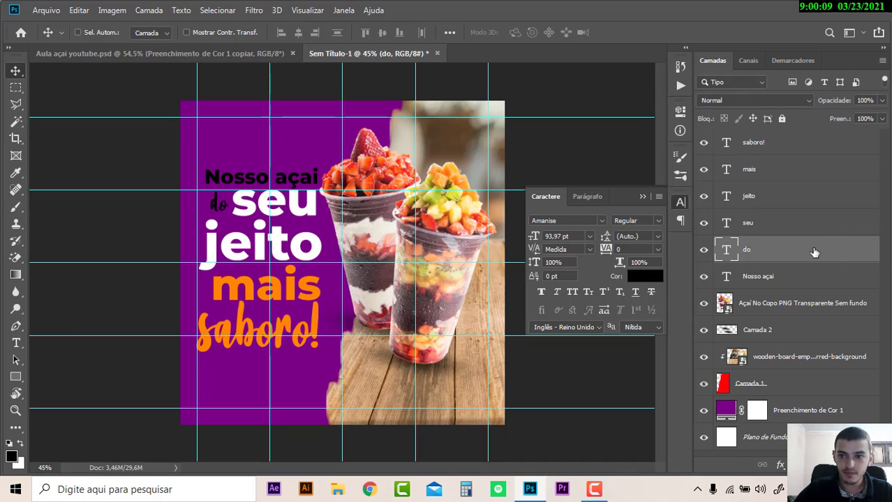
Color 'Nosso açai' and 'do' with the orange sampled from 'mais' and nudge them into place.
left_click(794, 287, "shift")
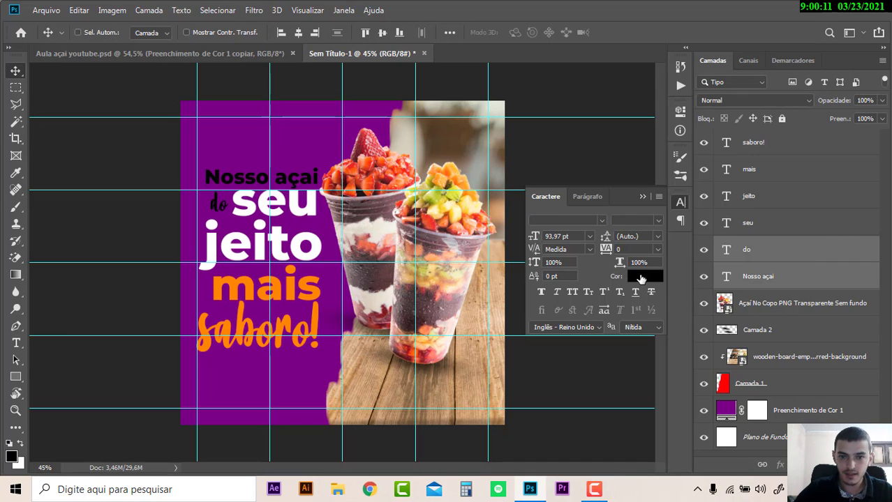
left_click(641, 279)
left_click(316, 295)
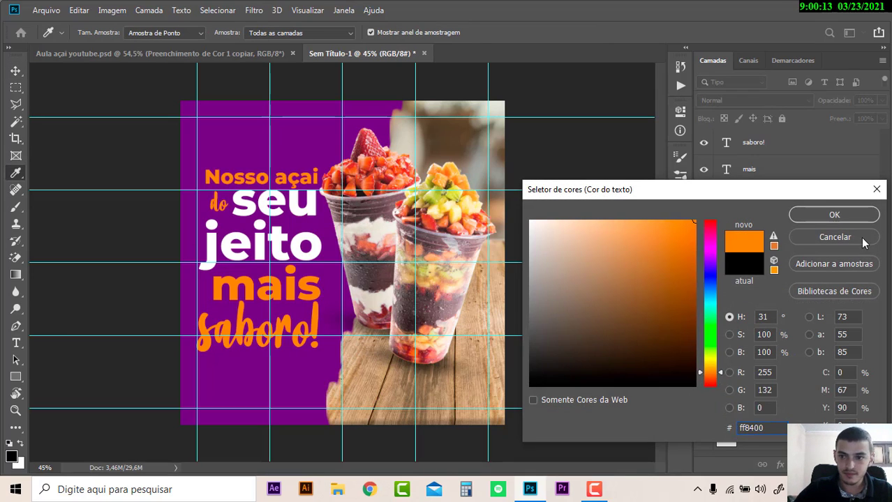
left_click(833, 214)
key("v")
left_click_drag(240, 190, 236, 190)
Hide the guides, shrink 'mais' to about 87% and reposition 'mais' and 'saboro!'.
key("ctrl+h")
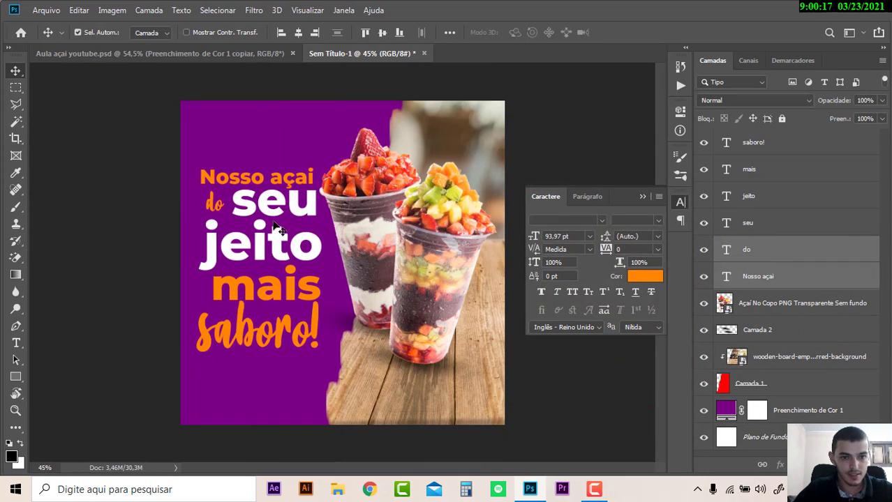
left_click_drag(249, 299, 290, 298)
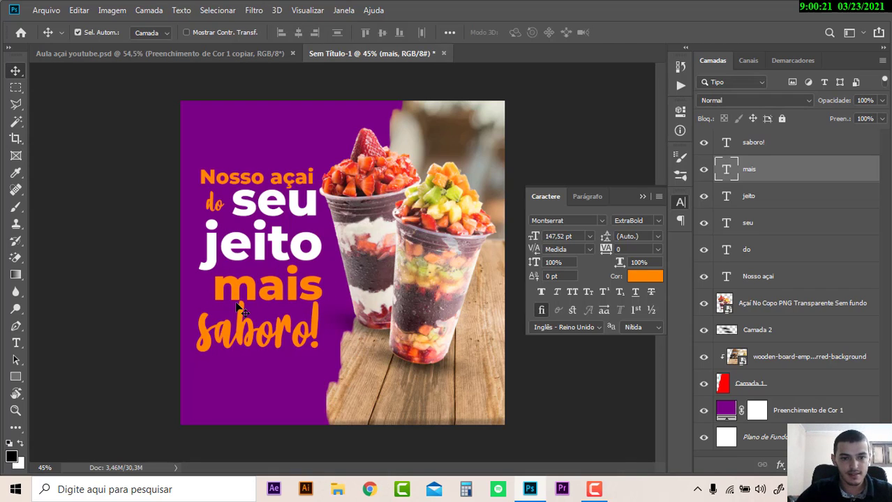
key("ctrl+t")
left_click_drag(215, 309, 229, 298)
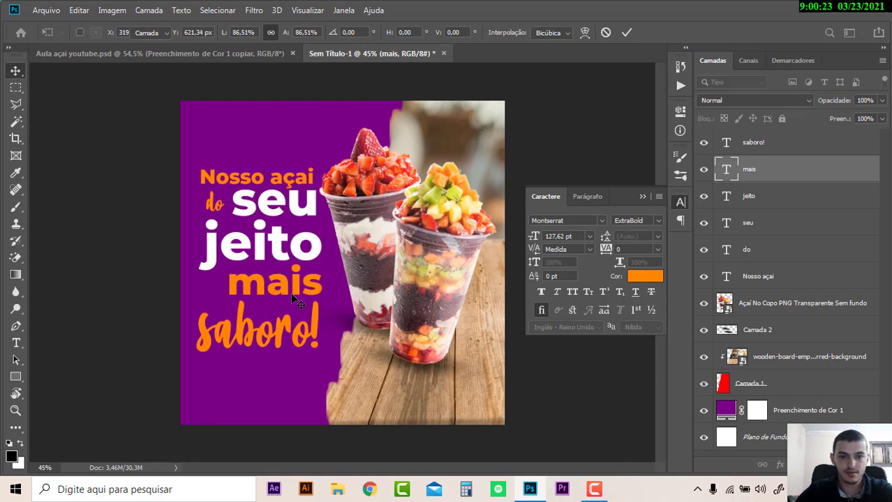
key("Return")
left_click_drag(296, 303, 297, 301)
left_click(298, 340)
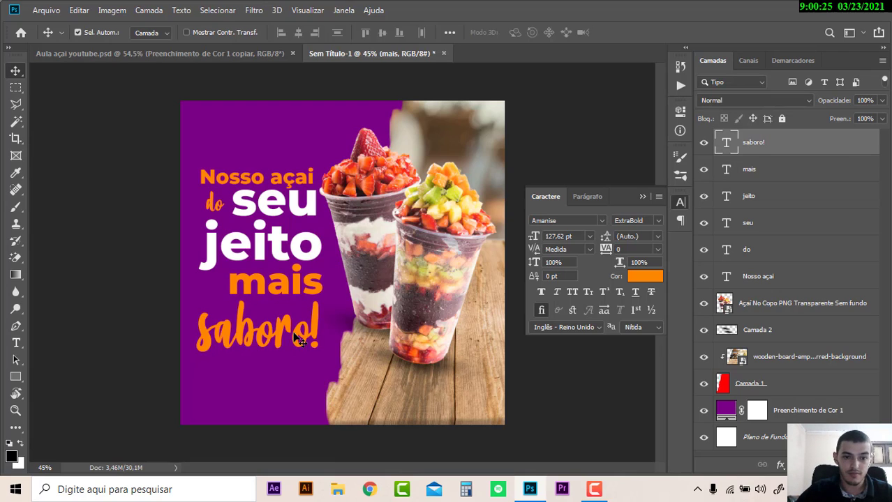
left_click_drag(296, 335, 291, 335)
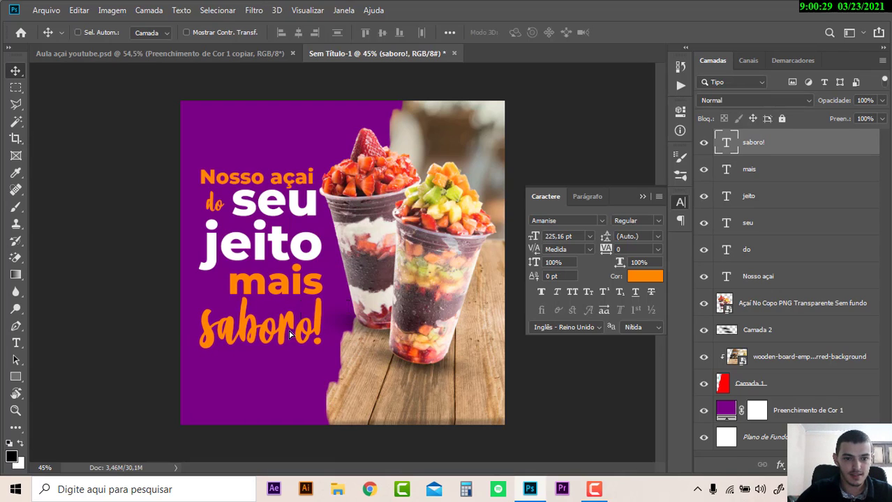
left_click(642, 197)
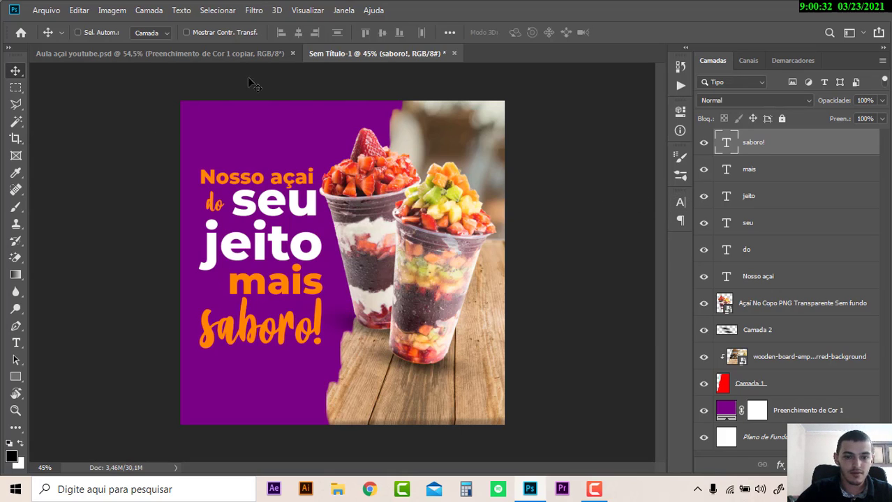
Search Google for 'folha vetor' in the browser.
left_click(370, 490)
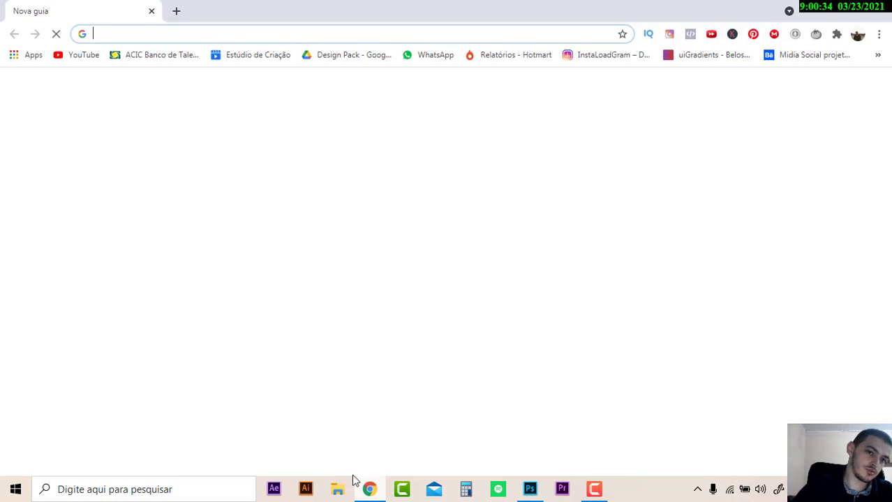
left_click(199, 38)
type("folha ")
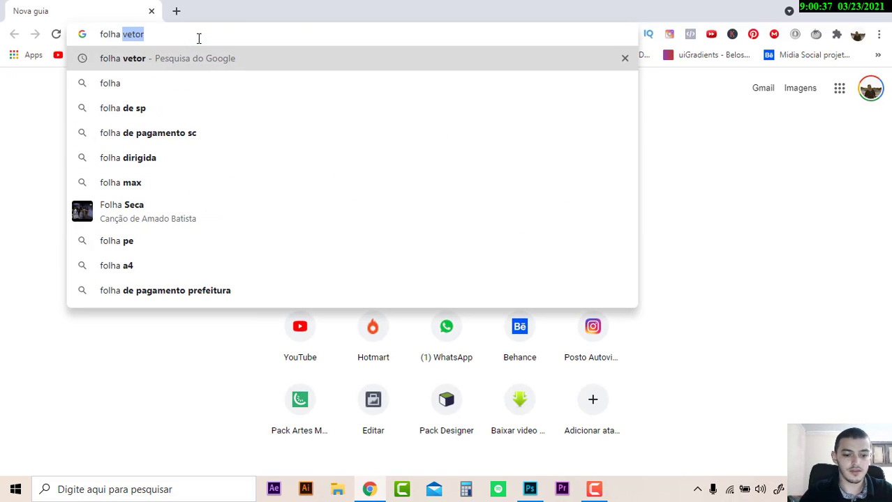
type("vetor")
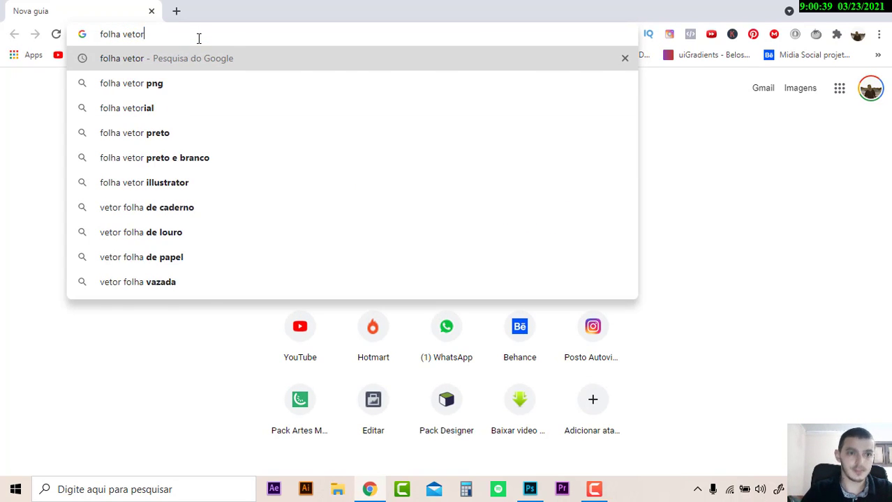
key("Return")
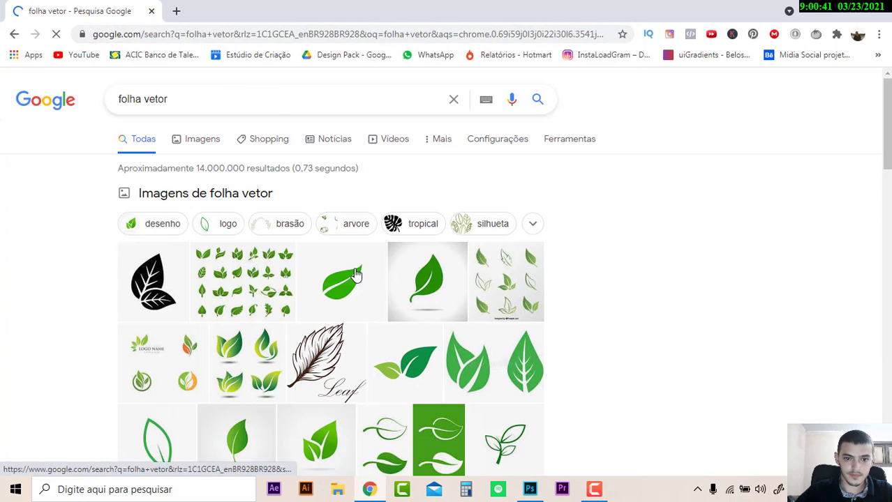
Copy the green leaf outline image from the image results.
scroll(354, 275, "down", 2)
left_click(171, 305)
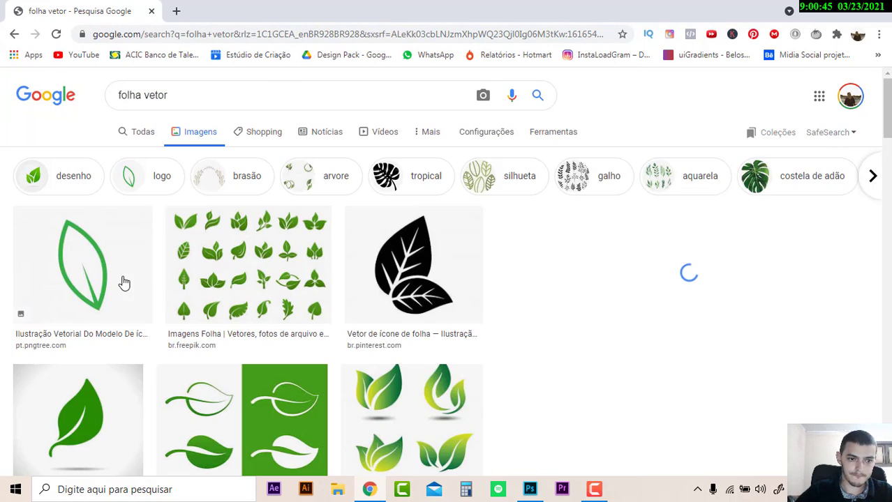
left_click(97, 262)
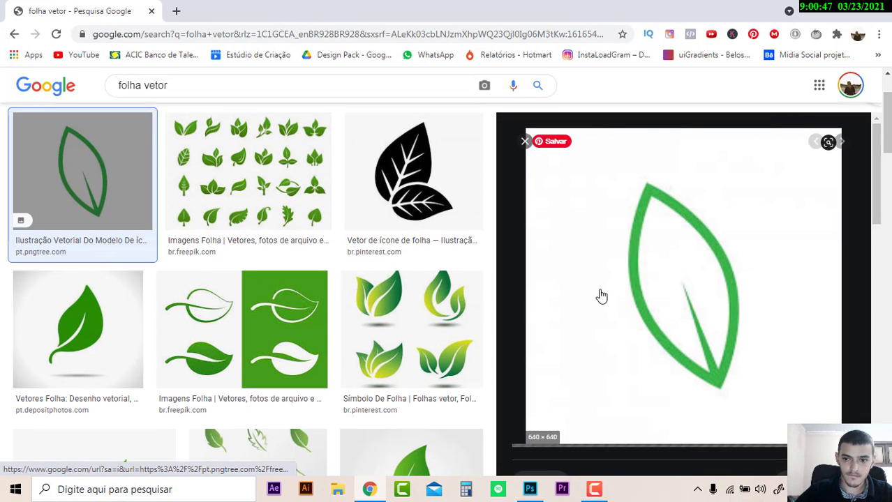
right_click(599, 293)
left_click(636, 209)
Paste the leaf as a new layer and erase its white background with the Magic Eraser.
key("alt+Tab")
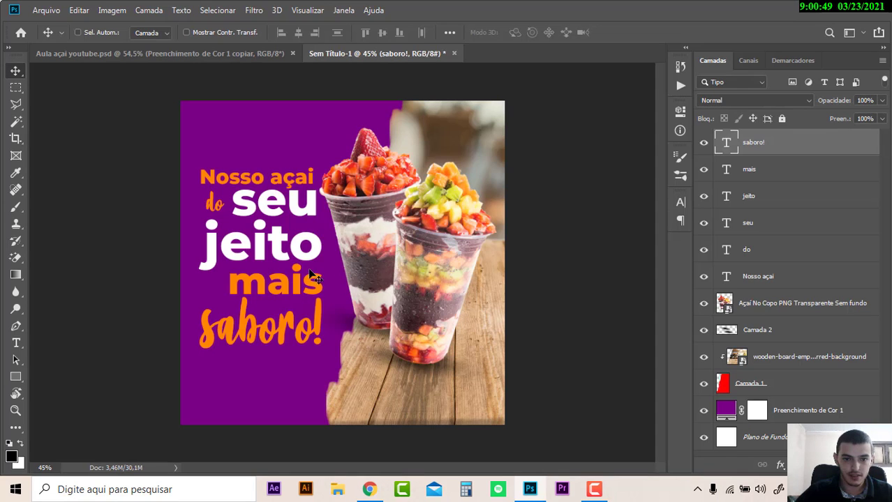
key("ctrl+v")
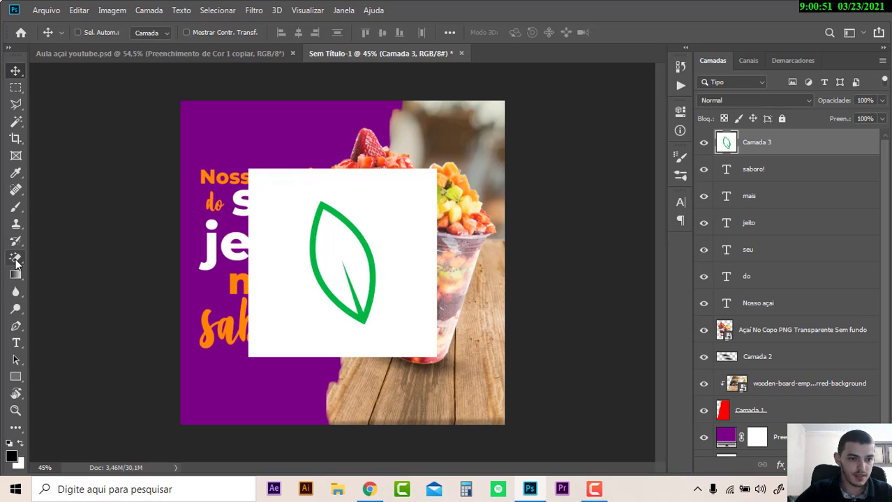
left_click(15, 259)
left_click(75, 283)
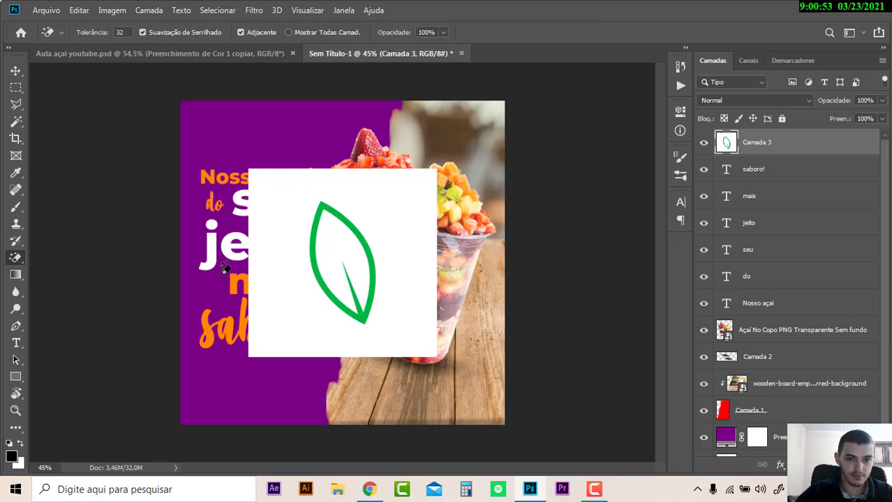
left_click(329, 250)
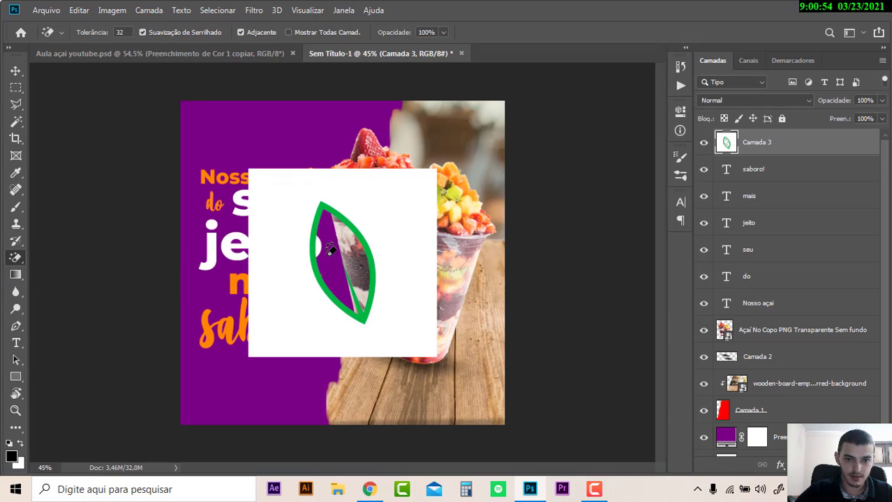
left_click(278, 253)
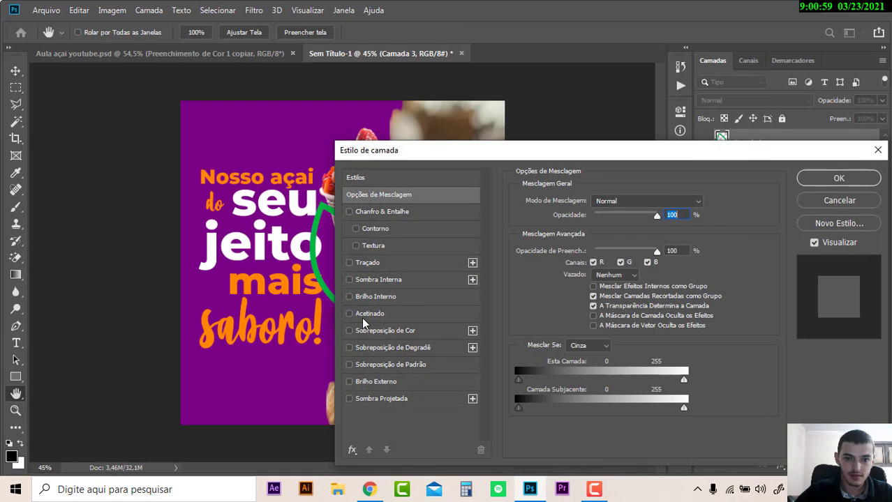
Give the leaf layer a white Color Overlay.
left_click(407, 330)
left_click(842, 179)
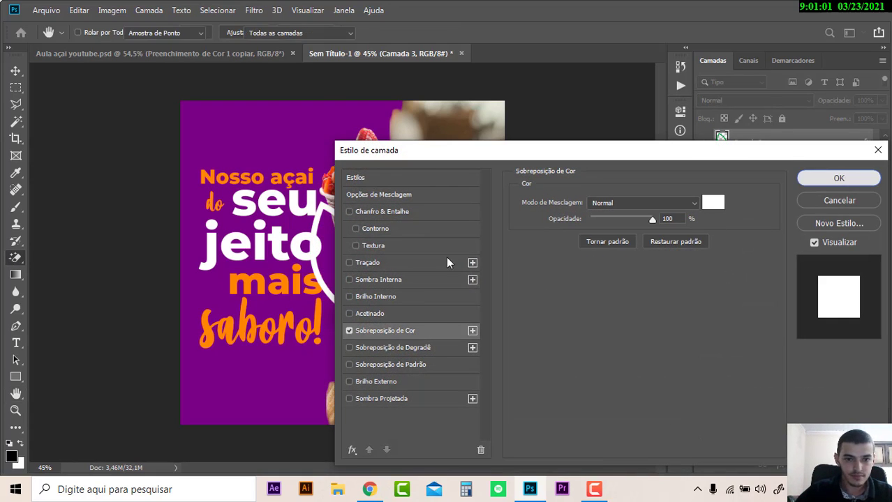
key("ctrl+t")
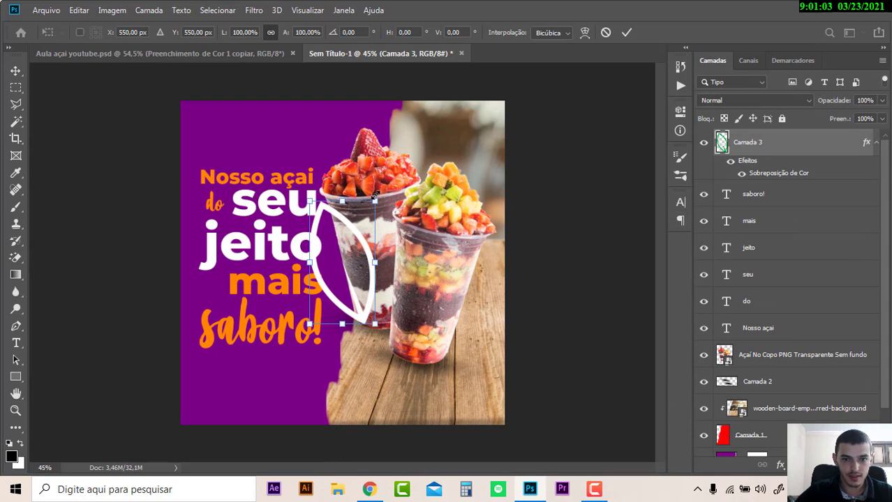
Shrink the leaf to about a third, rotate it and place it left of 'mais'.
left_click_drag(377, 200, 330, 278)
key("Return")
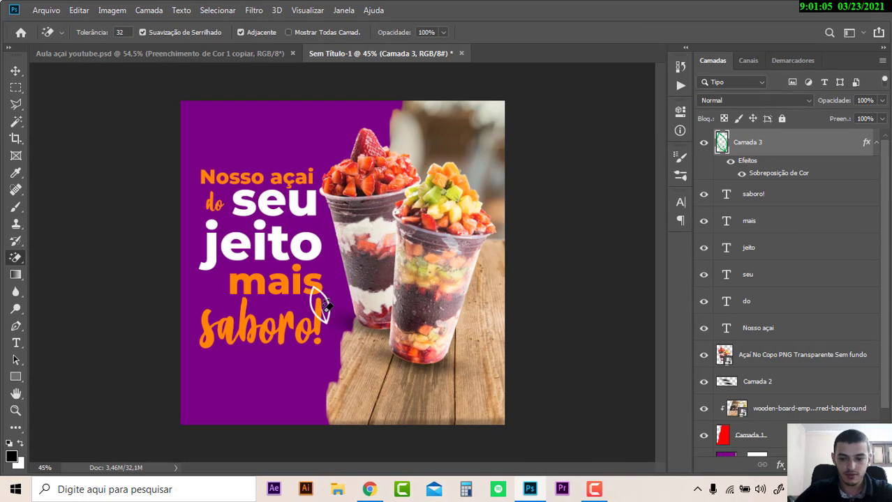
left_click(15, 72)
left_click_drag(320, 306, 217, 300)
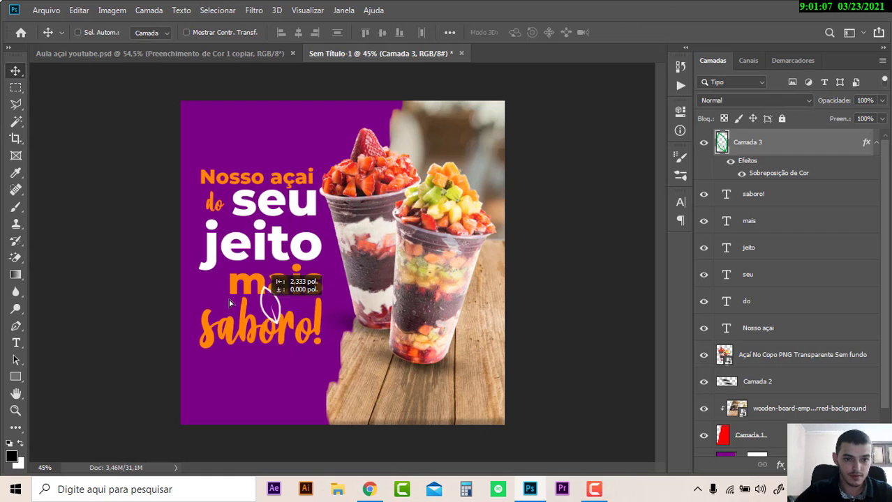
key("ctrl+t")
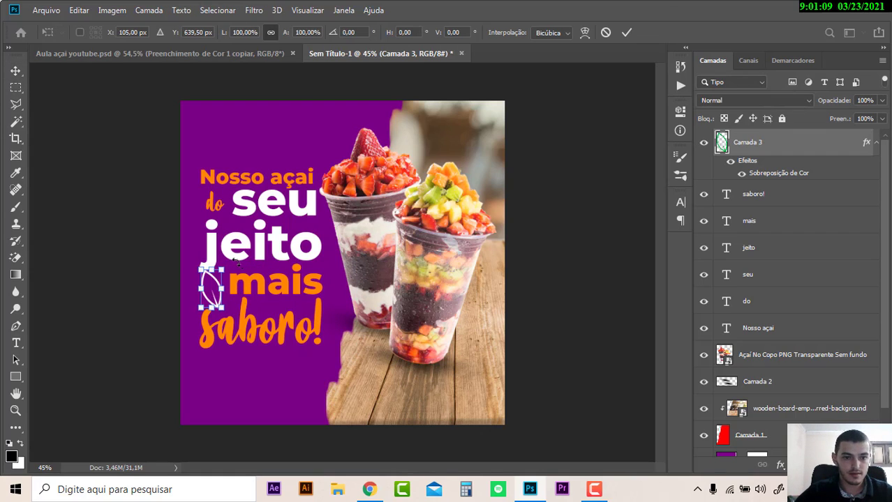
left_click_drag(227, 266, 234, 249)
key("Return")
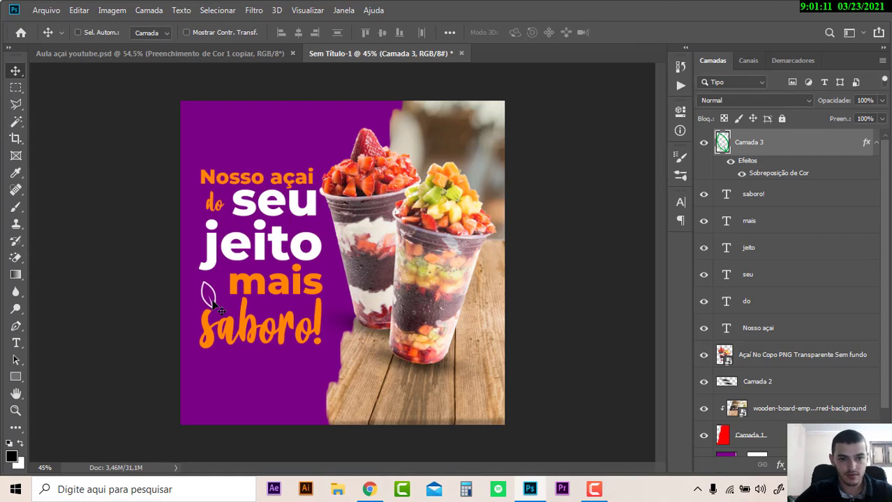
left_click_drag(209, 294, 216, 301)
Compare against the reference design and enlarge the leaf slightly.
left_click(138, 54)
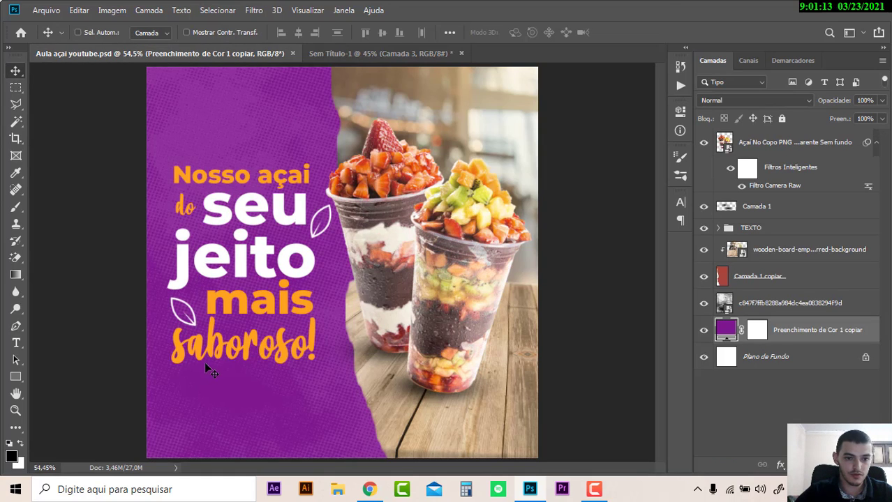
key("ctrl+Tab")
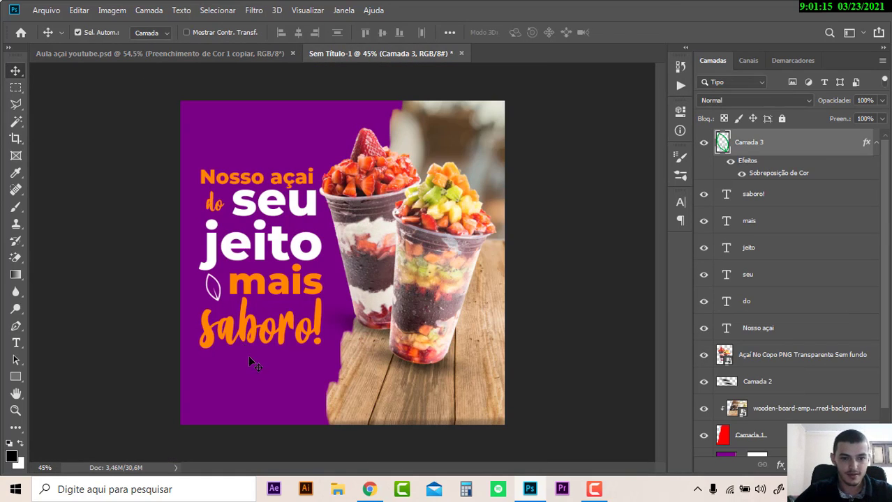
key("ctrl+t")
left_click_drag(223, 304, 224, 305)
key("Return")
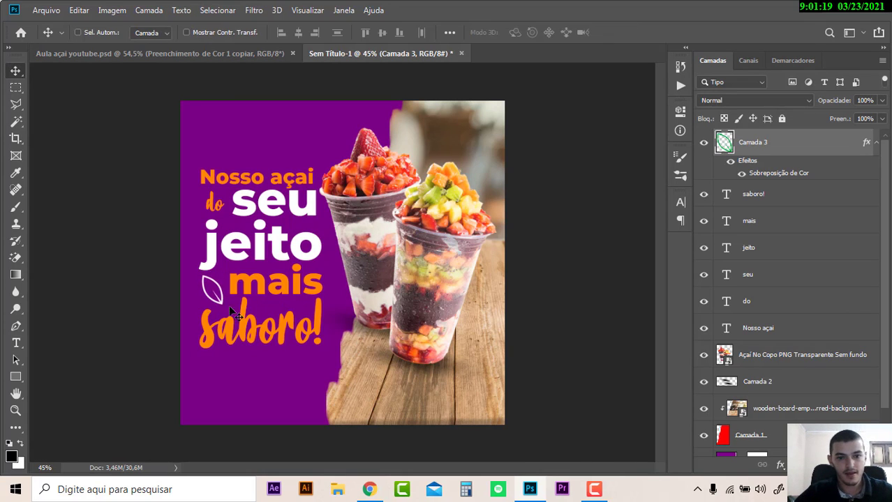
left_click(233, 55)
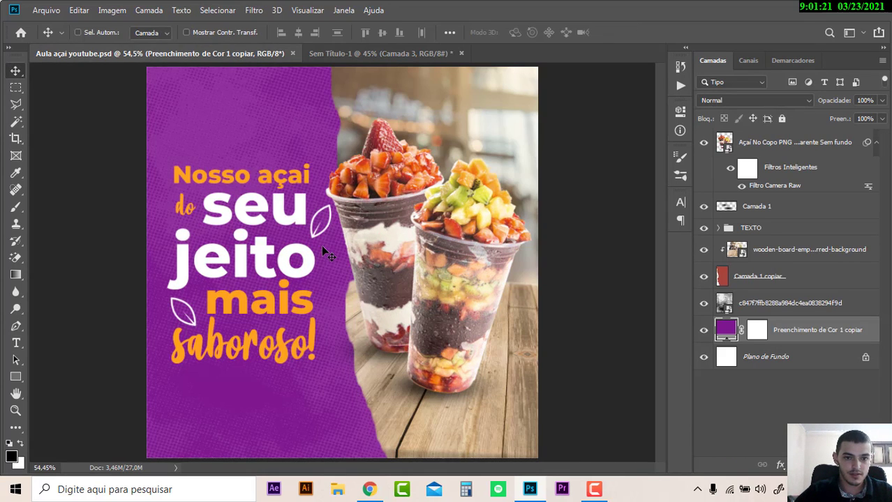
left_click(350, 51)
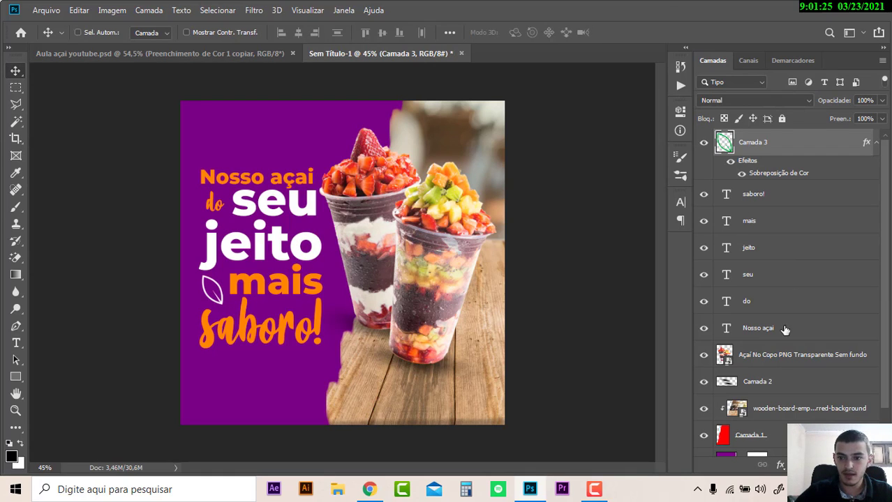
Slightly shrink the açaí cups and Camada 2 layers together.
left_click(781, 366, "ctrl")
left_click(789, 378, "ctrl")
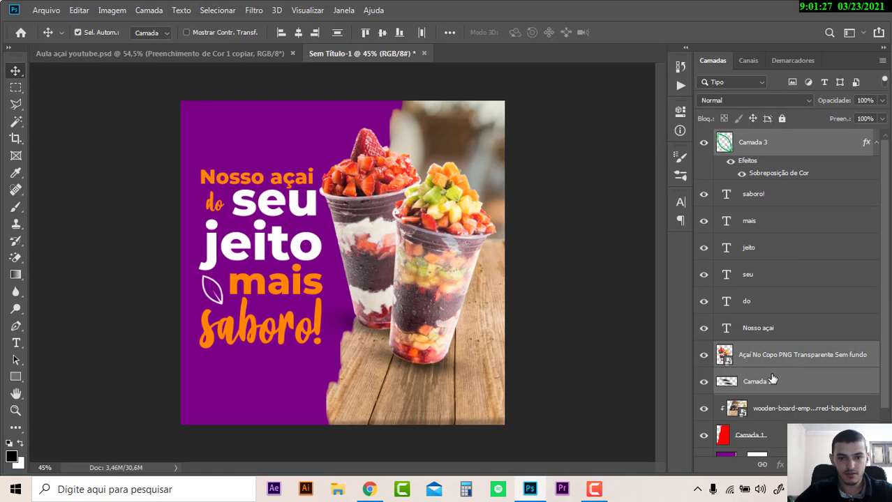
key("ctrl+t")
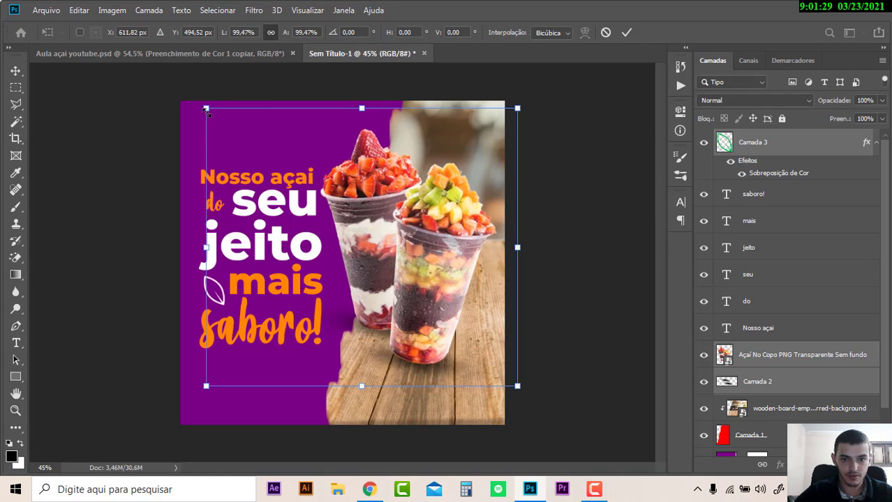
left_click_drag(209, 101, 231, 121)
key("Return")
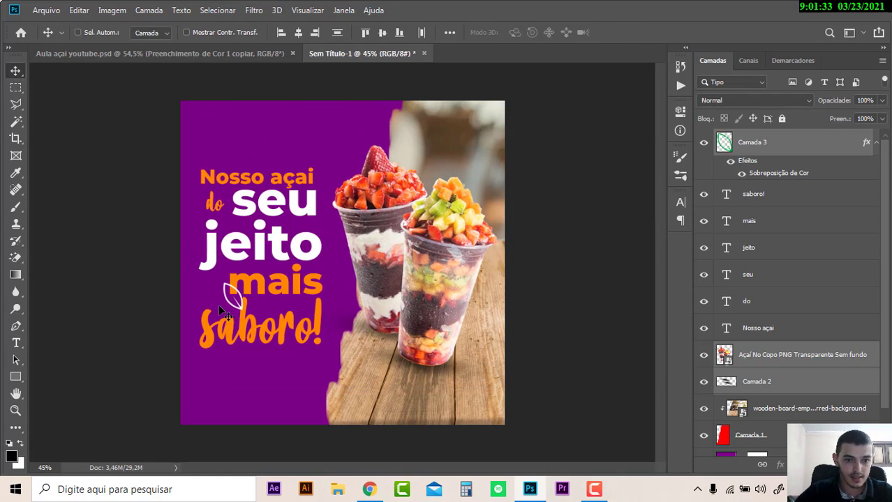
left_click_drag(222, 312, 183, 315)
key("ctrl+z")
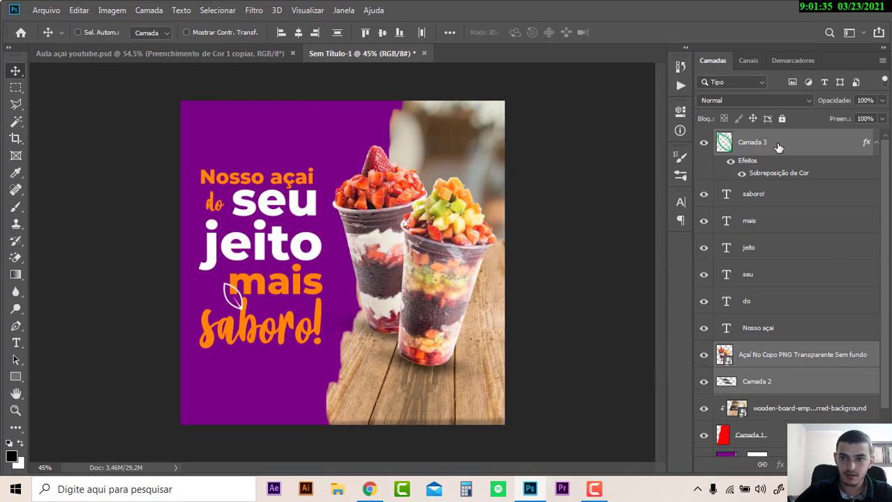
Reposition the leaf and add a rotated, 71%-scaled copy beside 'jeito'.
left_click(778, 144)
mouse_move(235, 307)
left_mouse_down()
mouse_move(218, 304)
mouse_move(334, 258)
mouse_move(328, 308)
mouse_move(320, 283)
mouse_move(342, 237)
mouse_move(334, 235)
left_mouse_up()
key("ctrl+t")
key("Return")
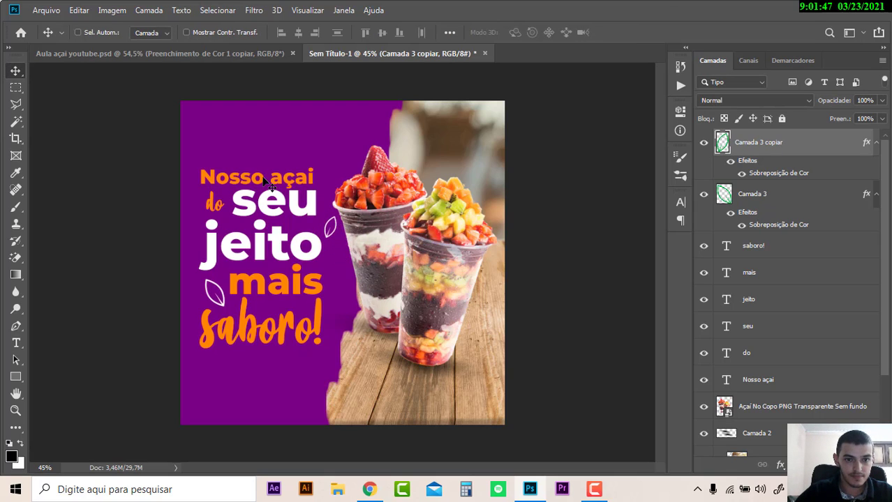
Move the 'Nosso açai' line about 0.903 in right and compare with the reference.
left_click(283, 181, "ctrl")
key("t")
key("Return")
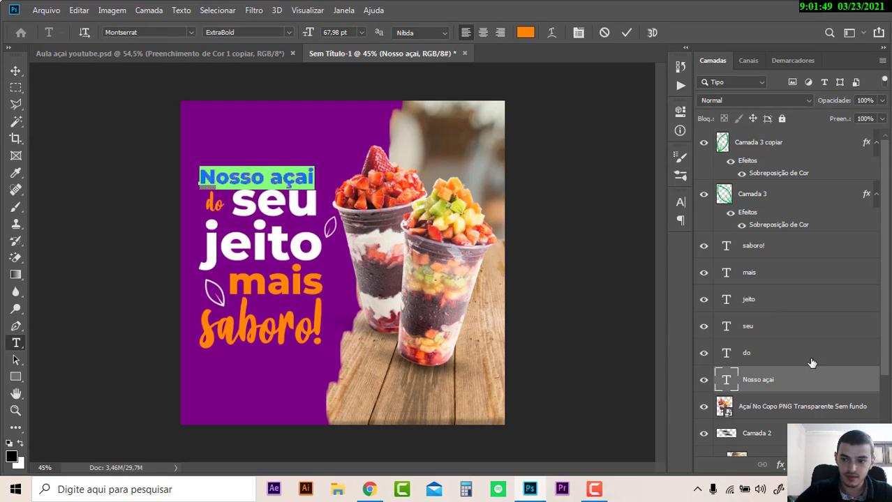
key("ctrl+Return")
key("v")
mouse_move(271, 184)
left_mouse_down()
mouse_move(290, 183)
mouse_move(278, 183)
left_mouse_up()
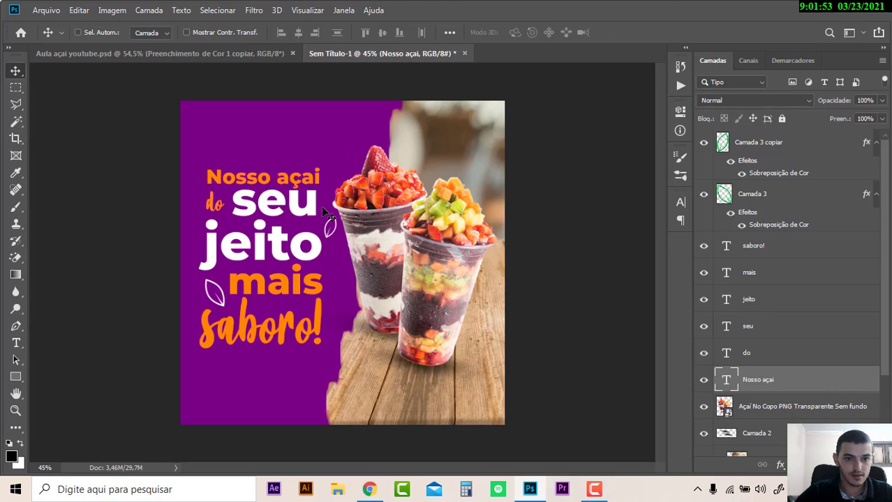
left_click(135, 54)
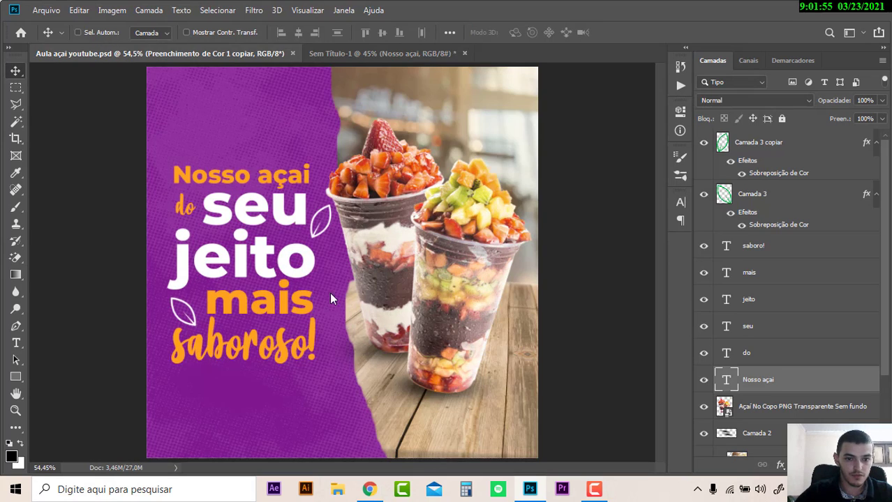
left_click(344, 50)
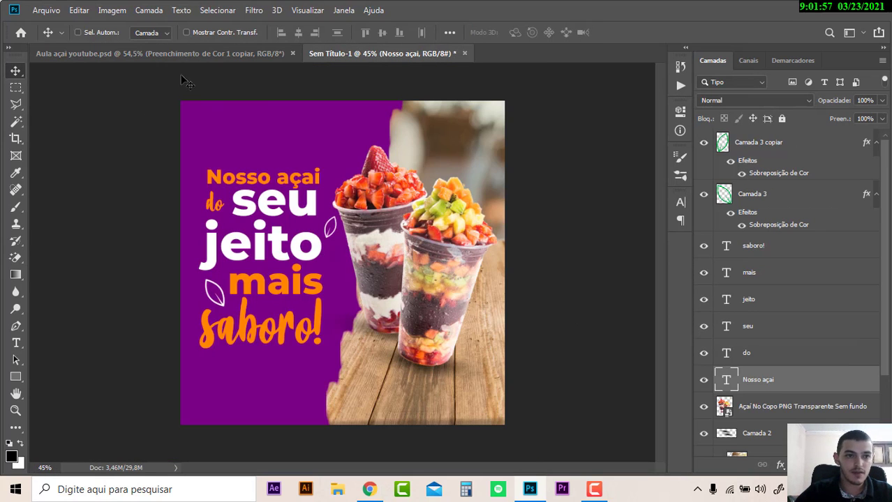
left_click(46, 11)
Place the grey halftone texture from the Desktop's Novas Texturas folder as an embedded layer.
left_click(120, 254)
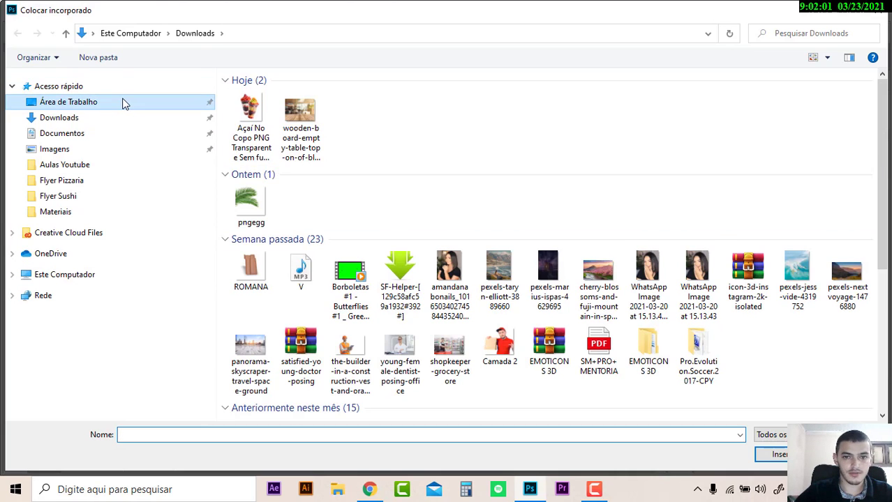
left_click(124, 102)
double_click(481, 196)
scroll(344, 296, "down", 3)
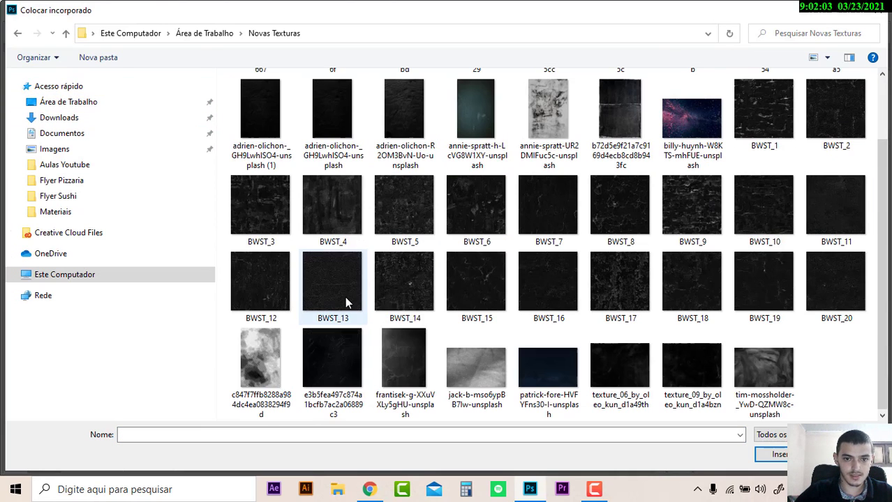
left_click(285, 360)
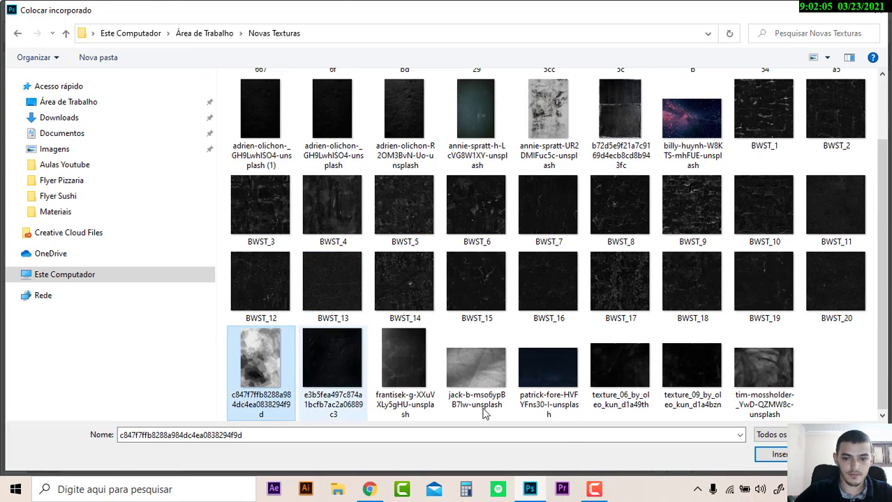
left_click(771, 454)
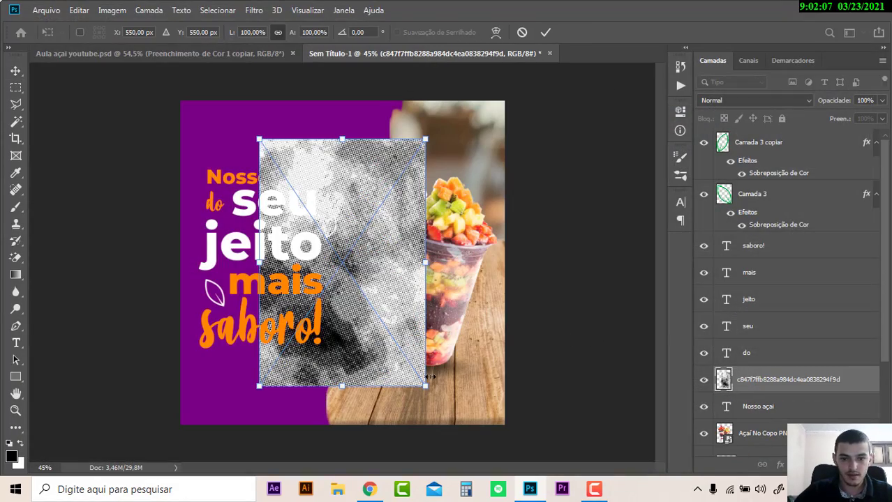
Scale the halftone texture to about 203% and move its layer above the purple fill.
left_click_drag(423, 382, 524, 393)
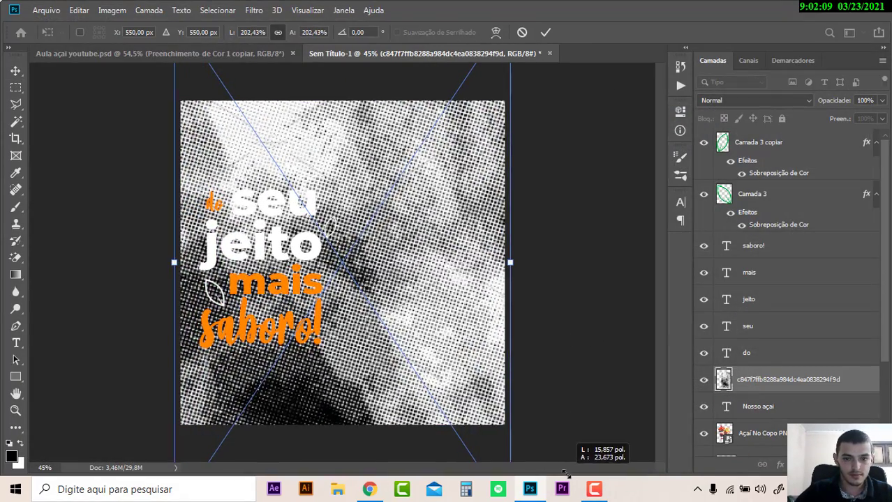
key("Return")
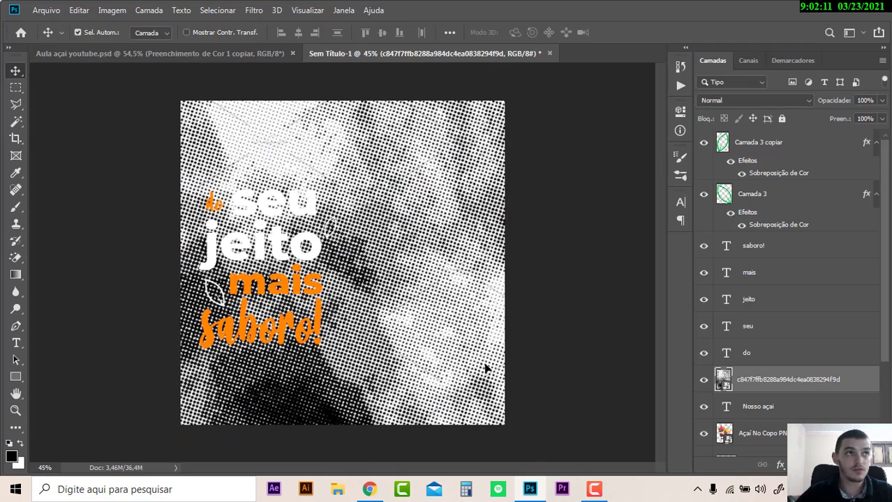
key("ctrl+0")
scroll(793, 361, "down", 3)
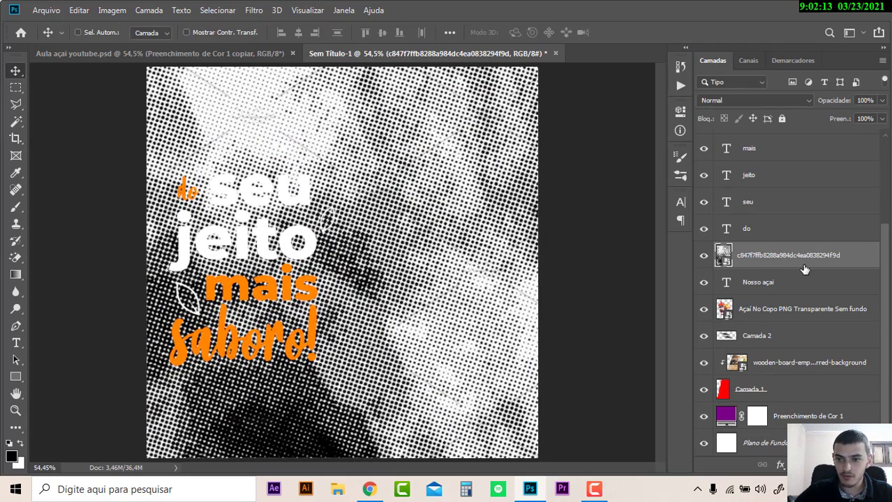
left_click_drag(795, 257, 806, 404)
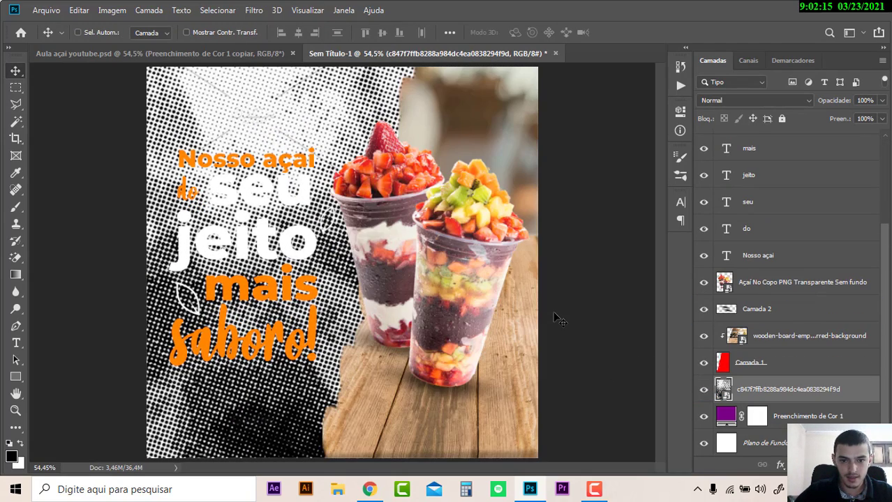
key("ctrl+0")
Set the texture layer to Clarear blend mode with 9% fill.
left_click(754, 100)
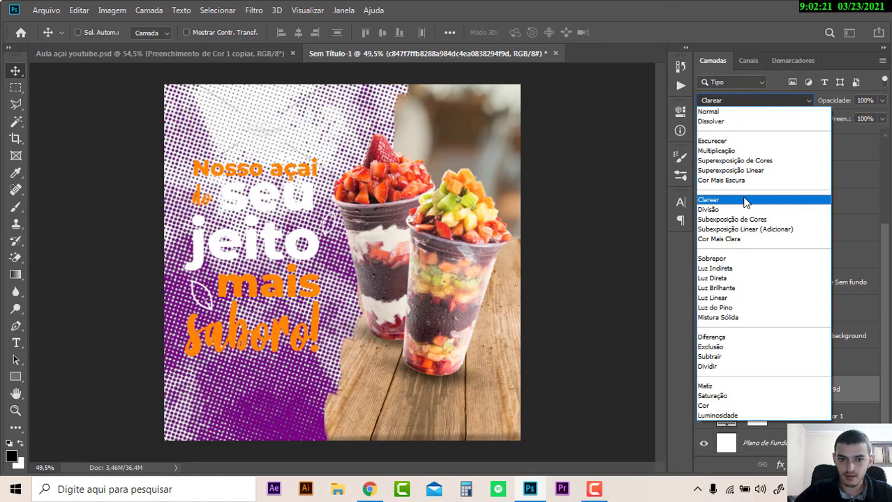
left_click(745, 202)
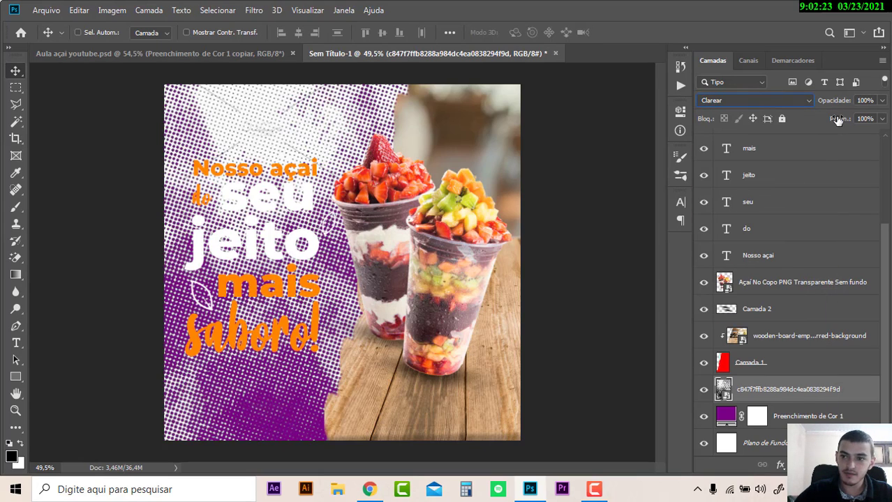
left_click_drag(836, 122, 778, 120)
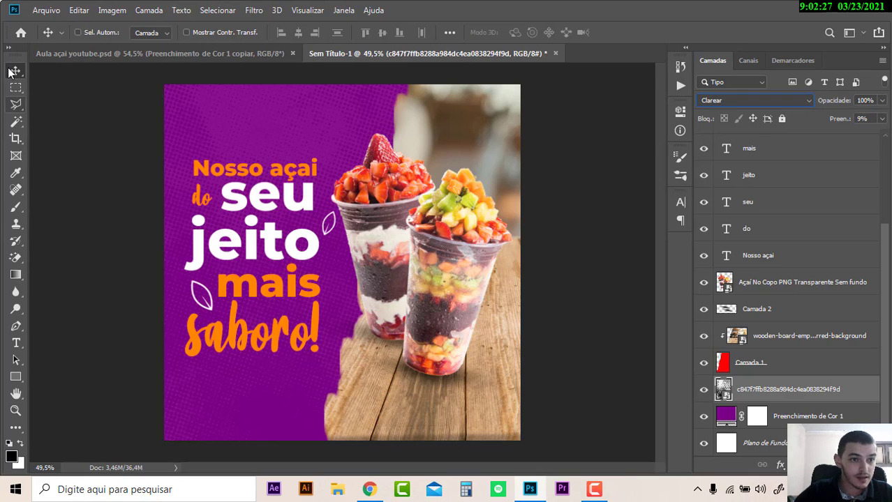
key("ctrl")
scroll(12, 72, "up", 1)
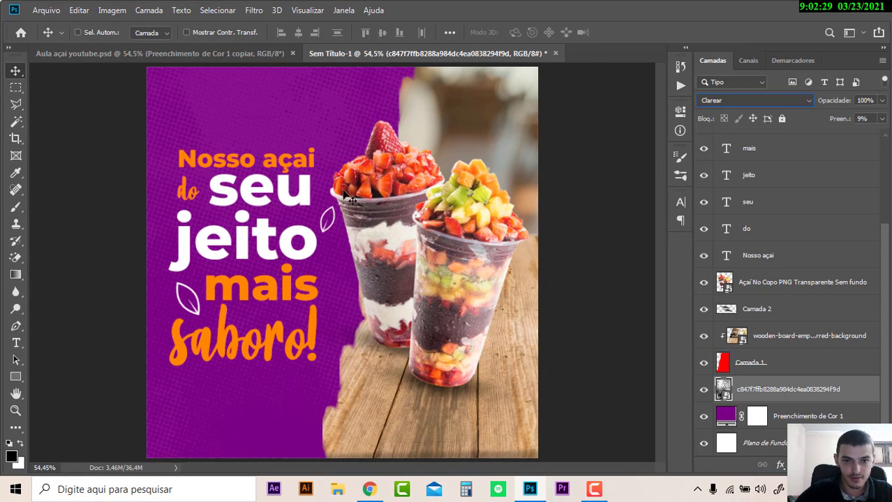
left_click(395, 223, "ctrl")
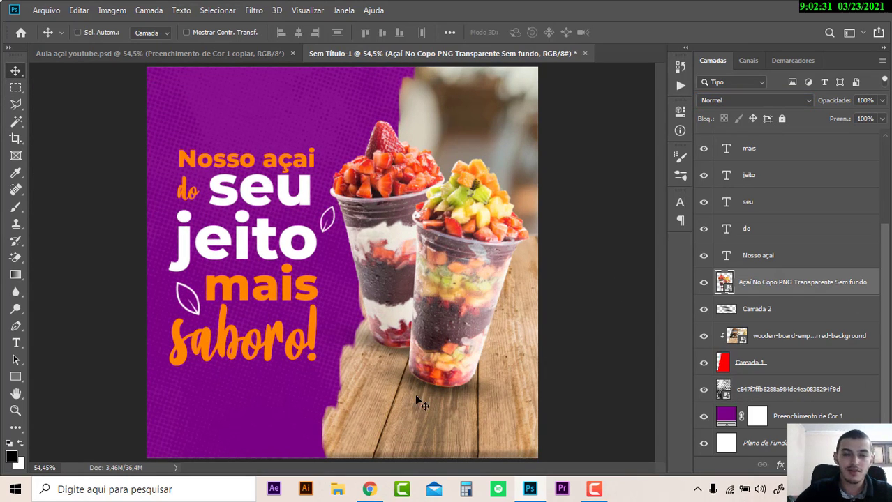
left_click(253, 9)
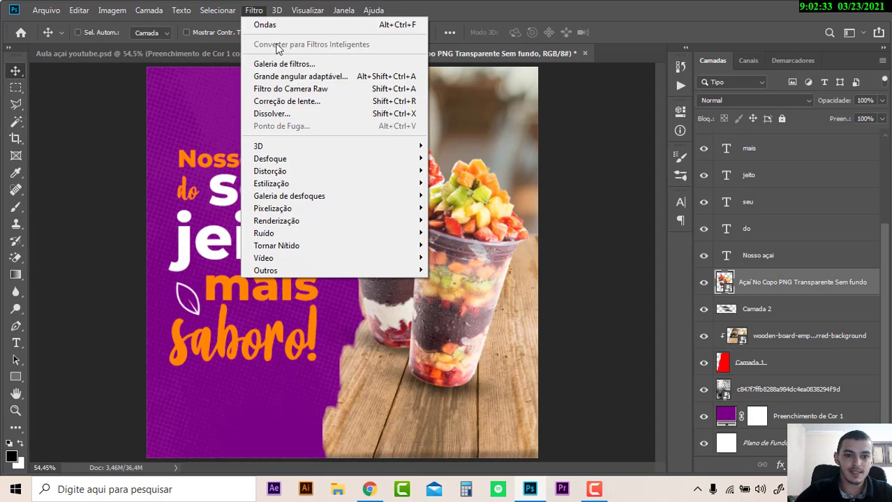
Apply Camera Raw to the açaí cups: Temperatura +9, Contraste +8, Pretos -12, Claridade +5, Vibração +7, Saturação +3.
left_click(302, 89)
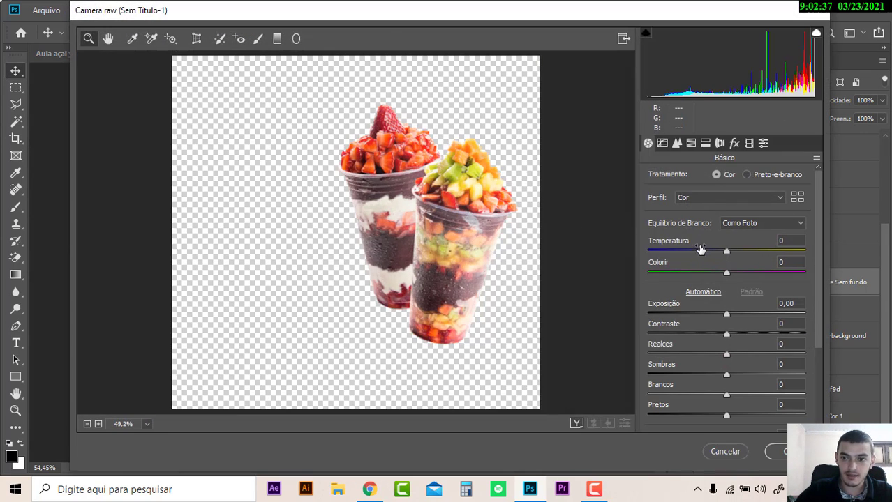
left_click(735, 253)
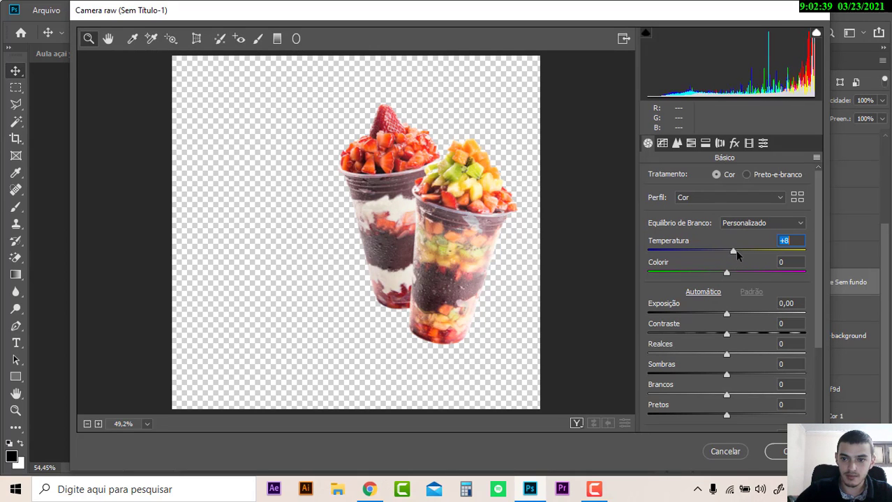
left_click_drag(726, 316, 730, 315)
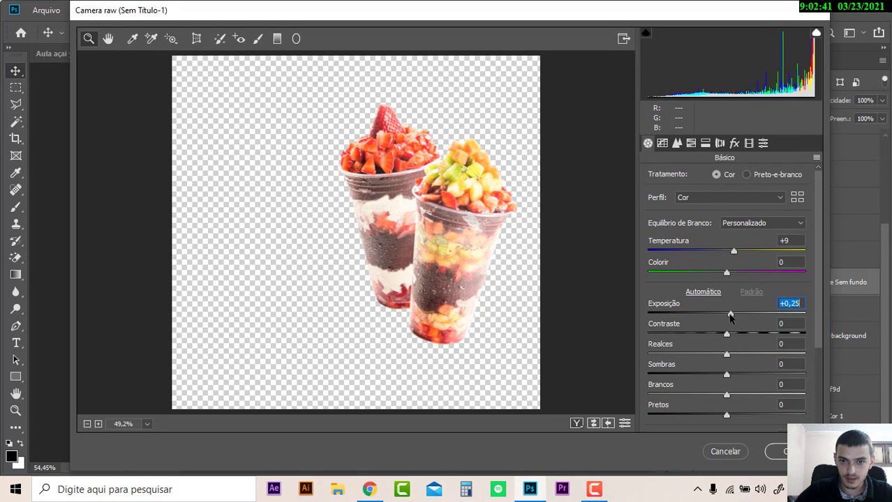
type("0")
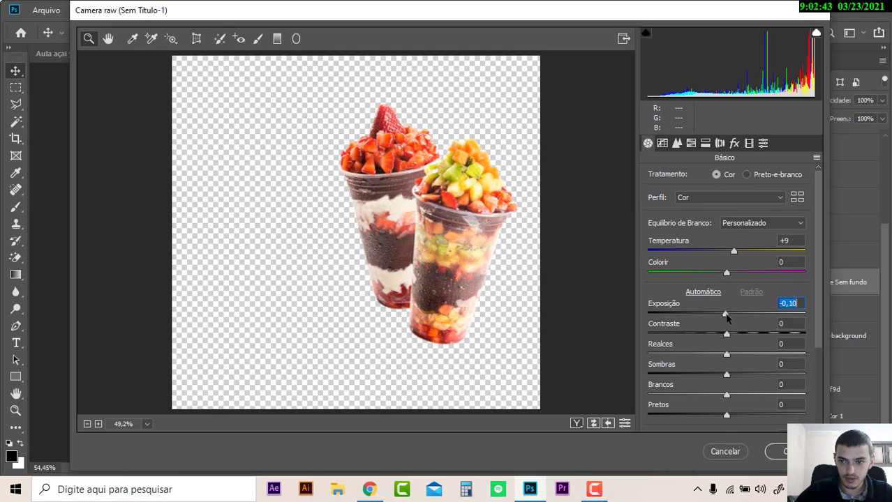
left_click_drag(728, 336, 722, 355)
scroll(734, 342, "down", 2)
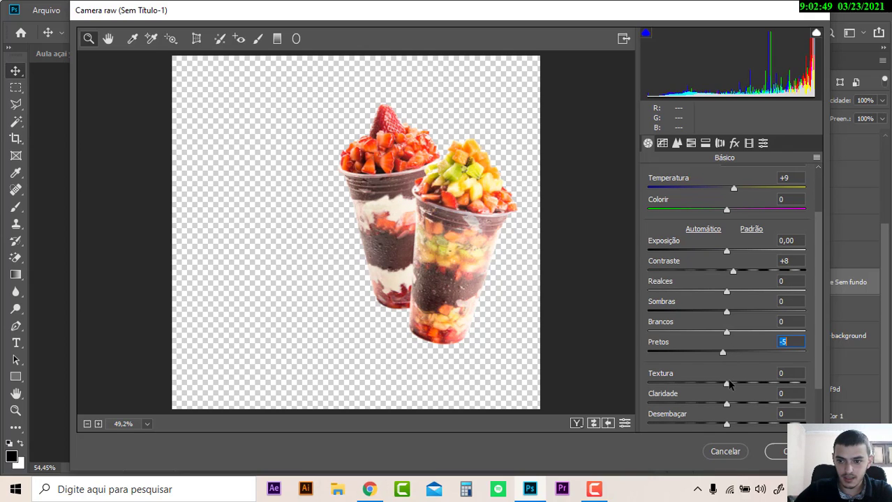
left_click_drag(726, 405, 729, 422)
scroll(734, 405, "down", 2)
left_click_drag(723, 300, 715, 300)
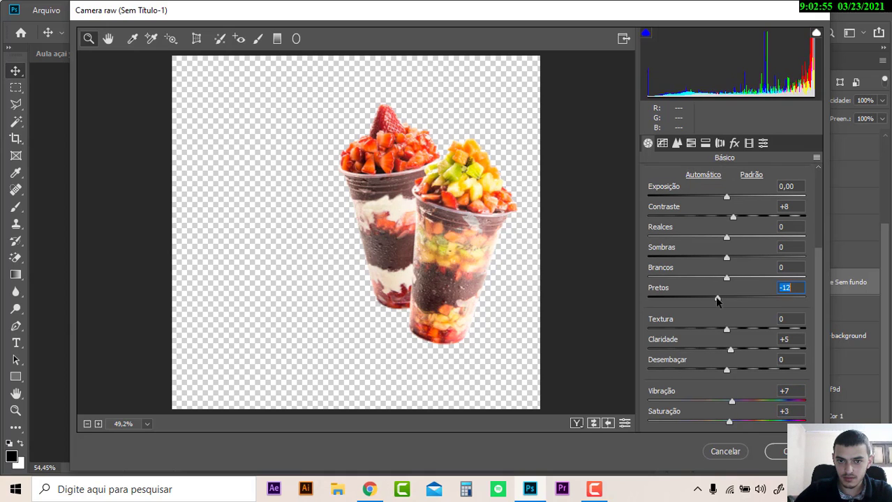
left_click(785, 451)
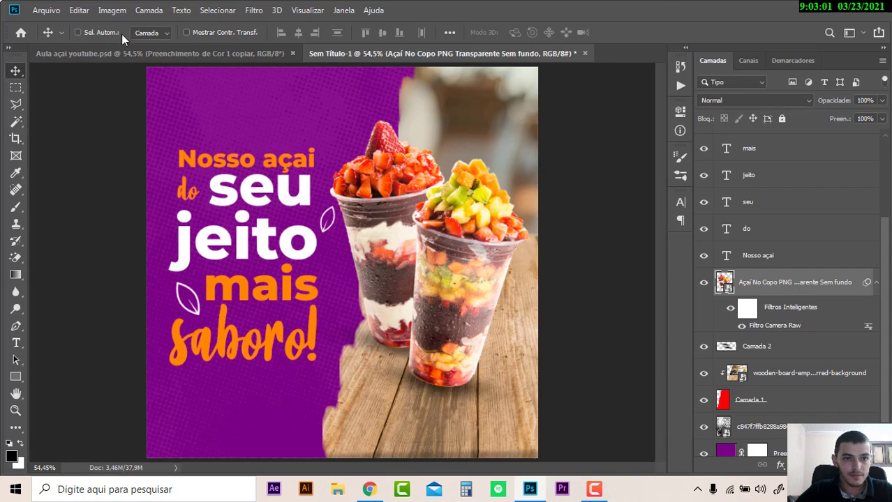
With guides shown, draw a 94 px yellow-filled circle near the ad's bottom-right corner.
key("ctrl+semicolon")
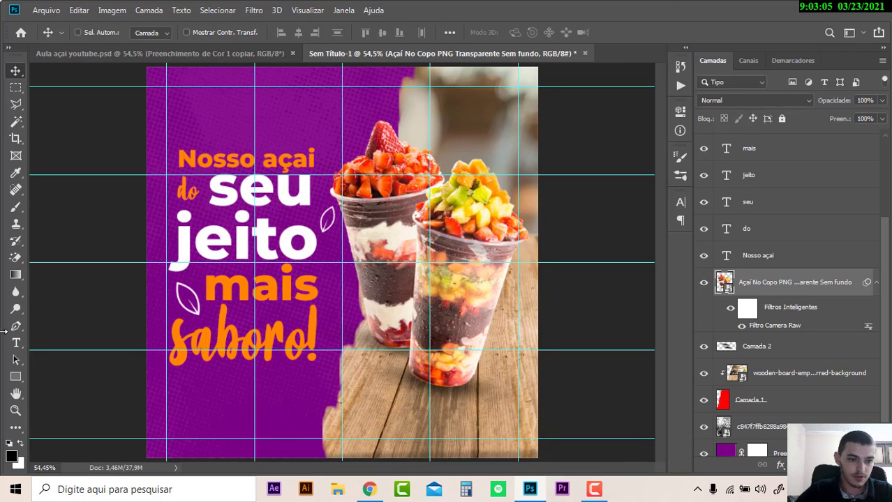
left_click(15, 376)
right_click(8, 380)
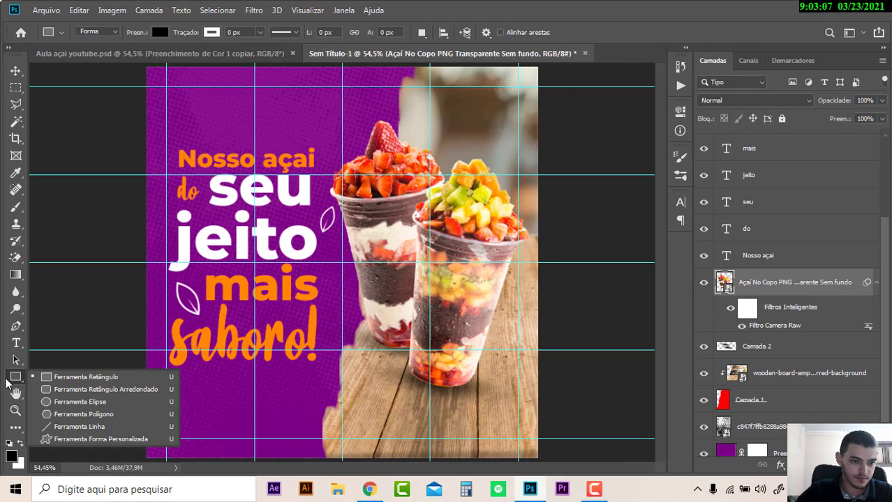
left_click(78, 402)
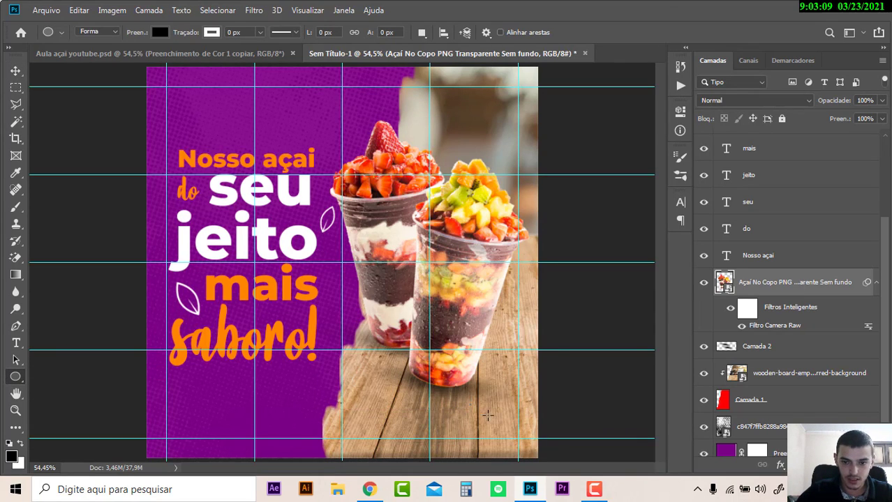
left_click_drag(486, 421, 503, 438)
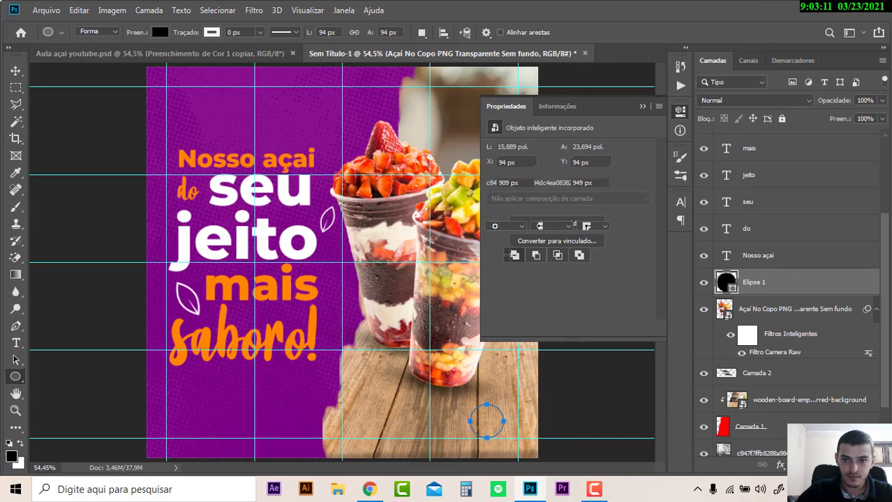
left_click(494, 210)
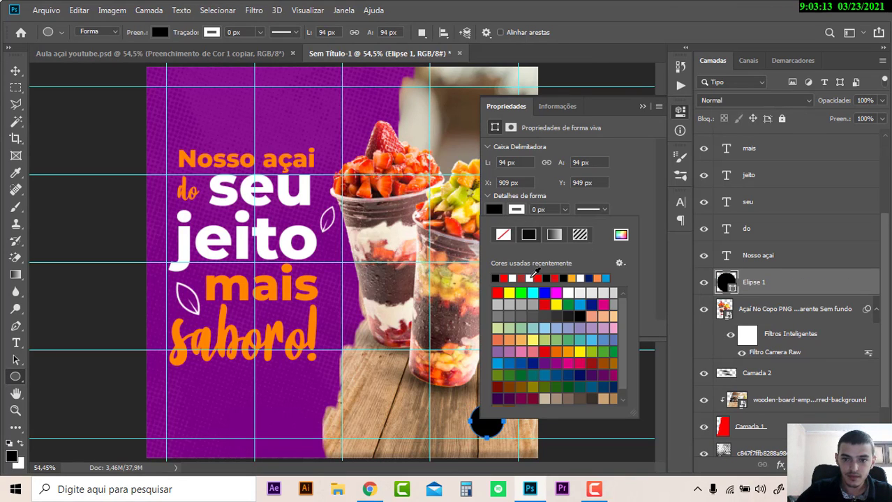
left_click(557, 306)
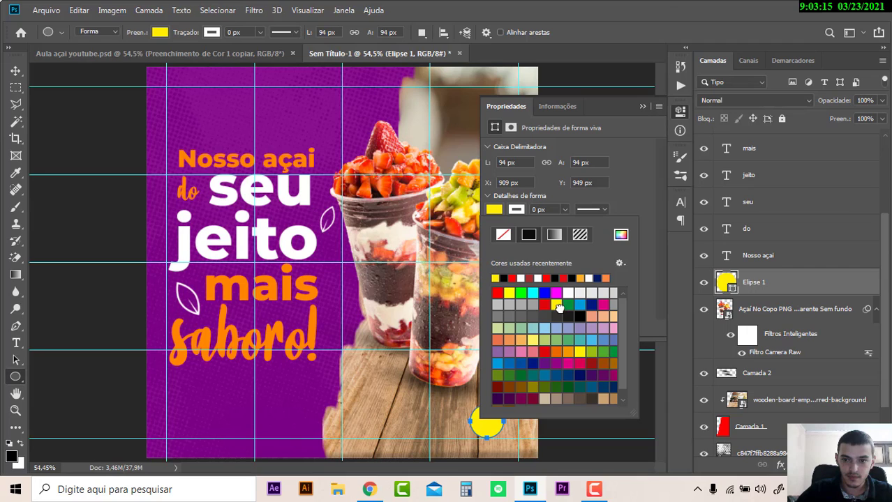
left_click(637, 141)
Nudge the yellow circle slightly right onto the wooden board and hide the guides.
left_click(15, 71)
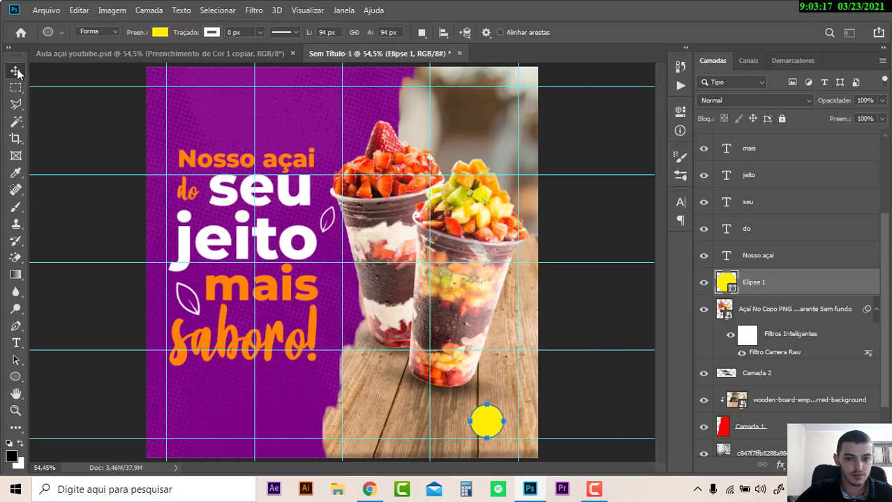
left_click_drag(492, 424, 507, 425)
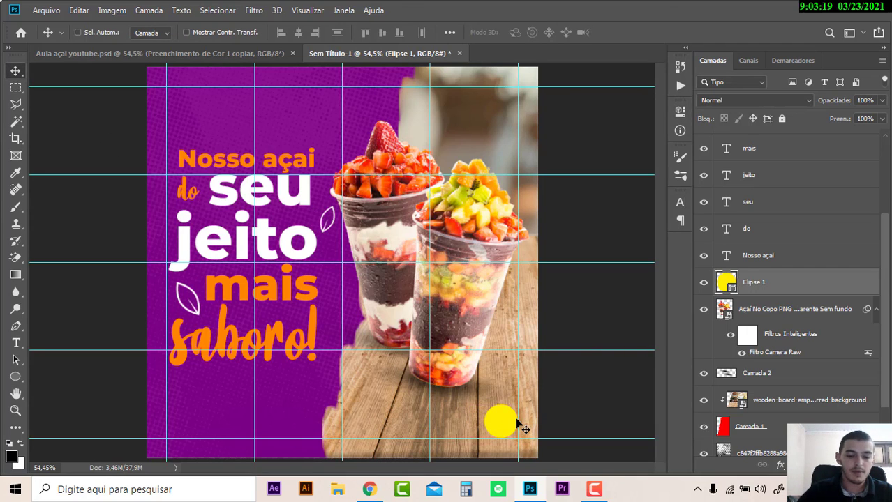
key("ctrl+semicolon")
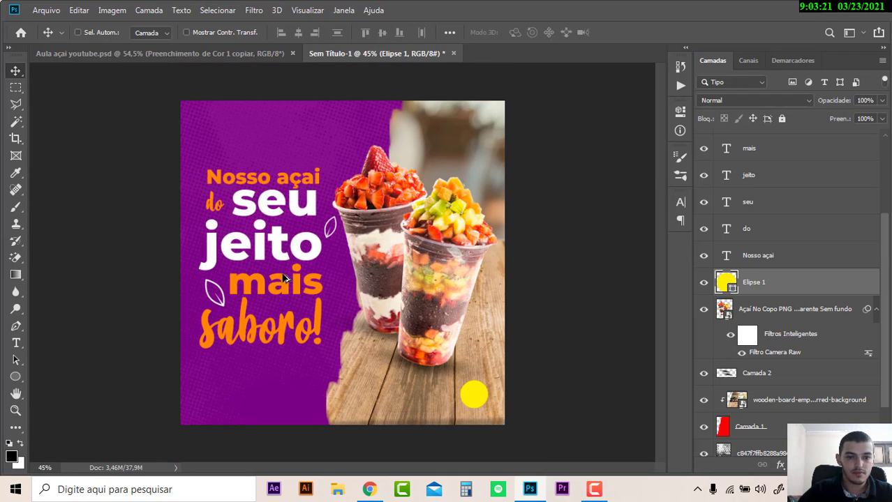
Compare Sem Título-1 against Aula açaí youtube.psd, then select the Açaí No Copo PNG layer.
scroll(301, 286, "down", 2)
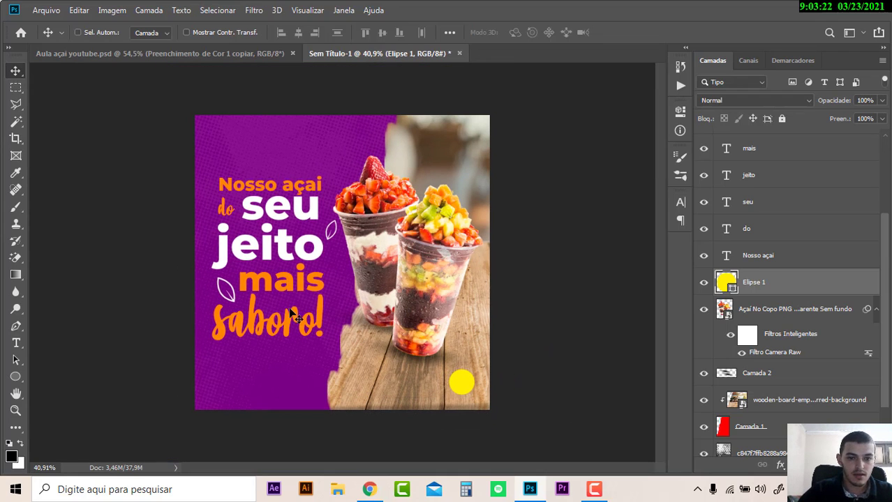
left_click(208, 56)
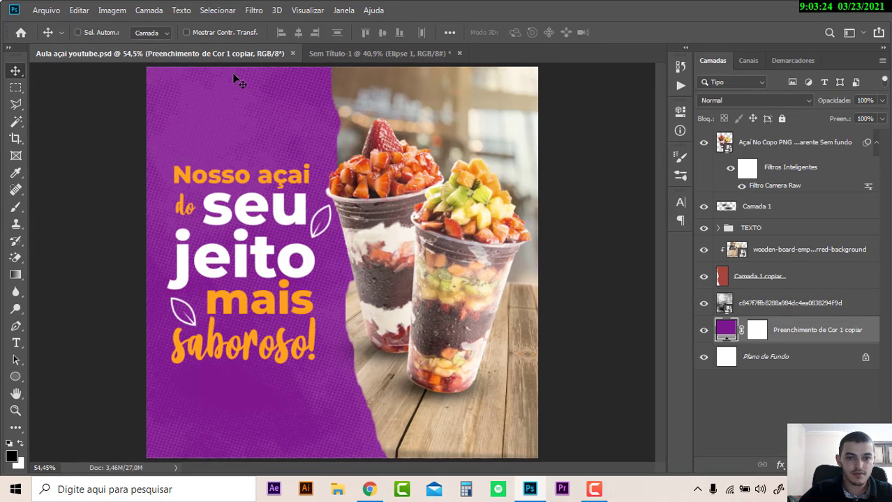
left_click(358, 52)
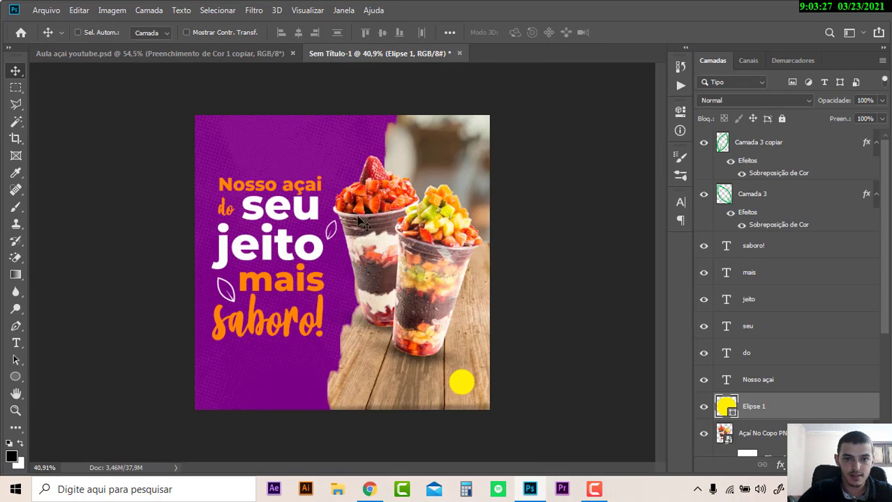
left_click(241, 54)
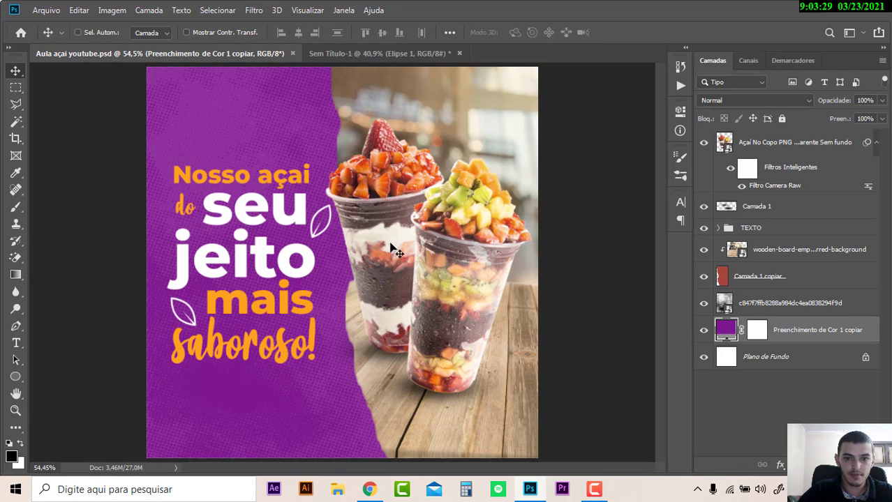
left_click(314, 53)
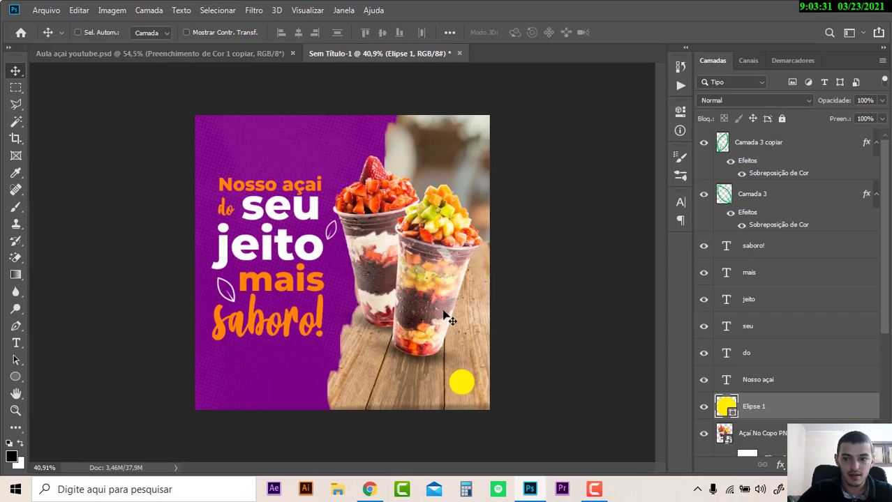
left_click(416, 281, "ctrl")
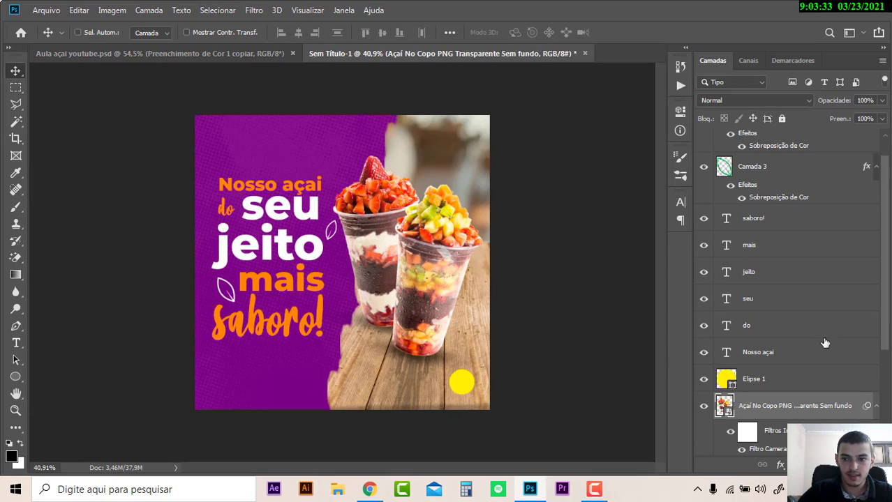
scroll(803, 360, "down", 3)
scroll(778, 324, "down", 2)
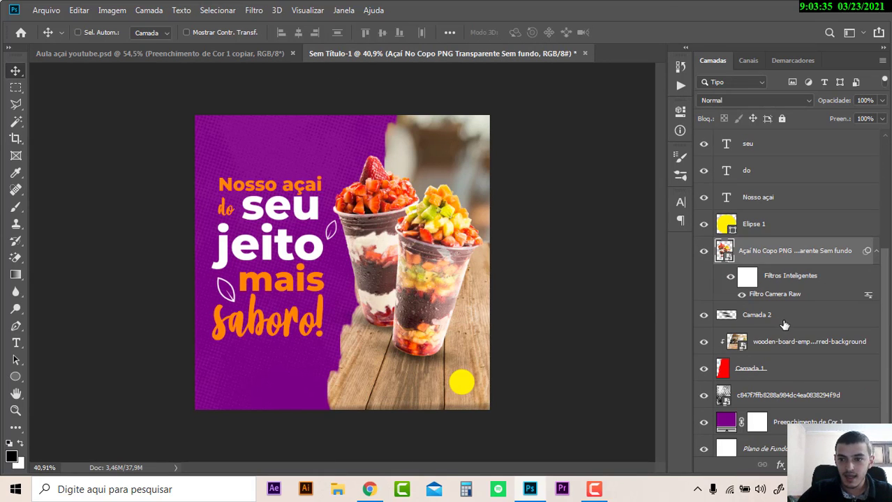
Group the açaí cup photo with Camada 2 into a group named açaí.
left_click(784, 322, "shift")
key("ctrl+g")
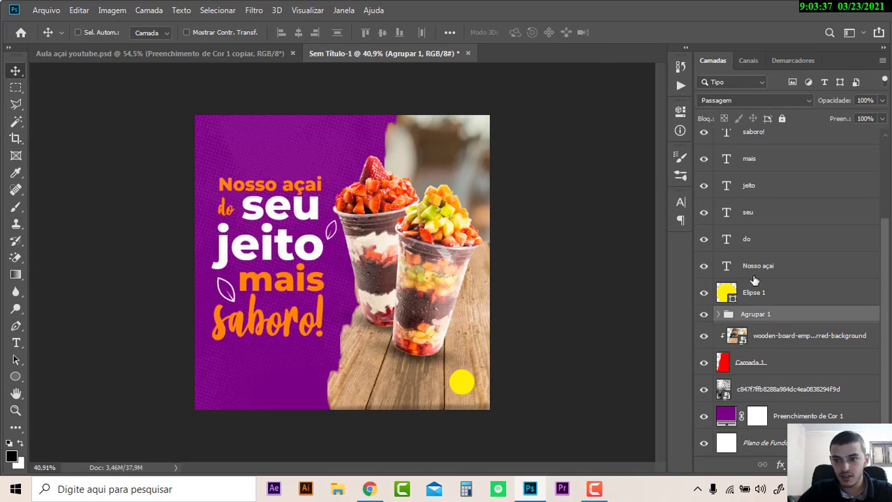
double_click(746, 314)
type("aça")
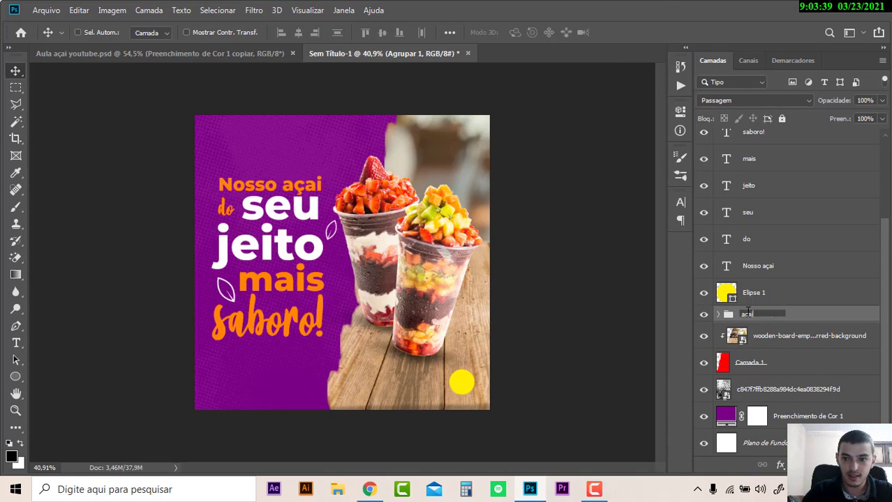
key("Return")
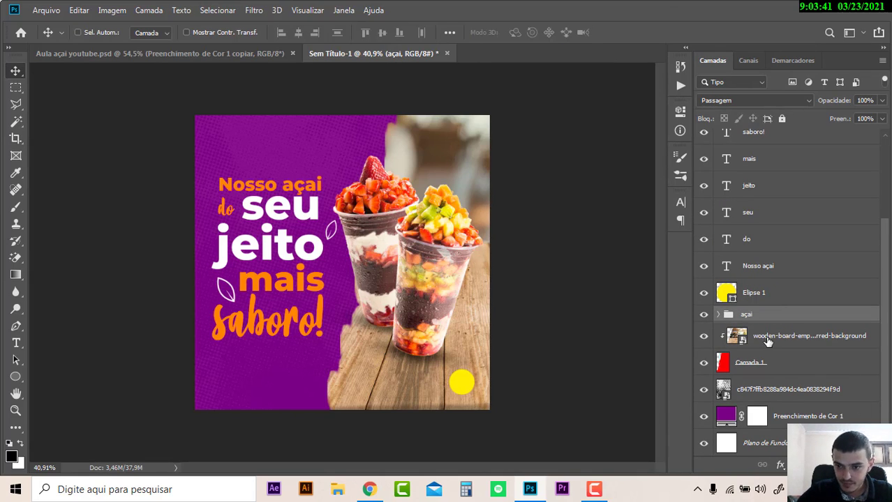
Group the wooden board through the purple colour fill into a group named bg.
left_click(768, 339)
left_click(786, 413, "shift")
key("ctrl+g")
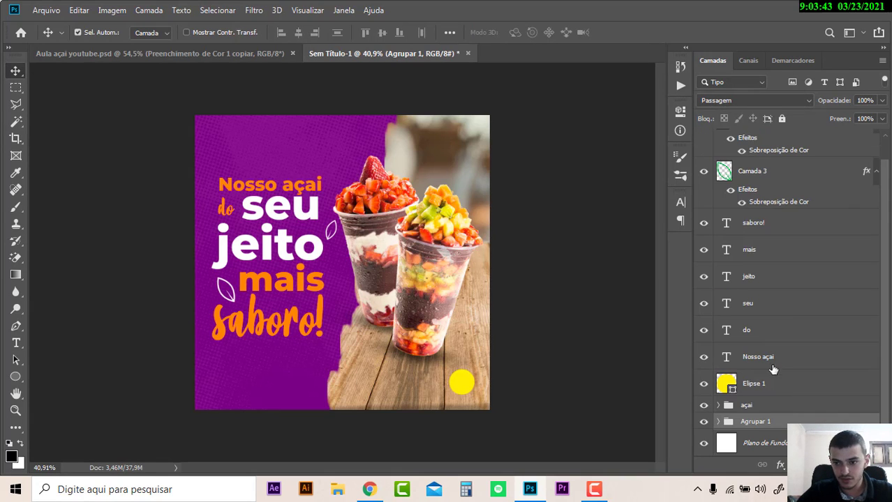
double_click(759, 421)
type("bg")
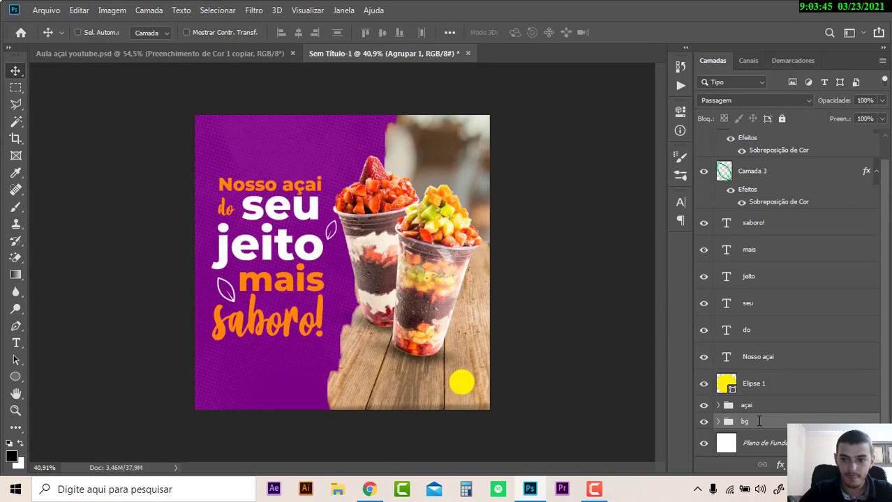
key("Return")
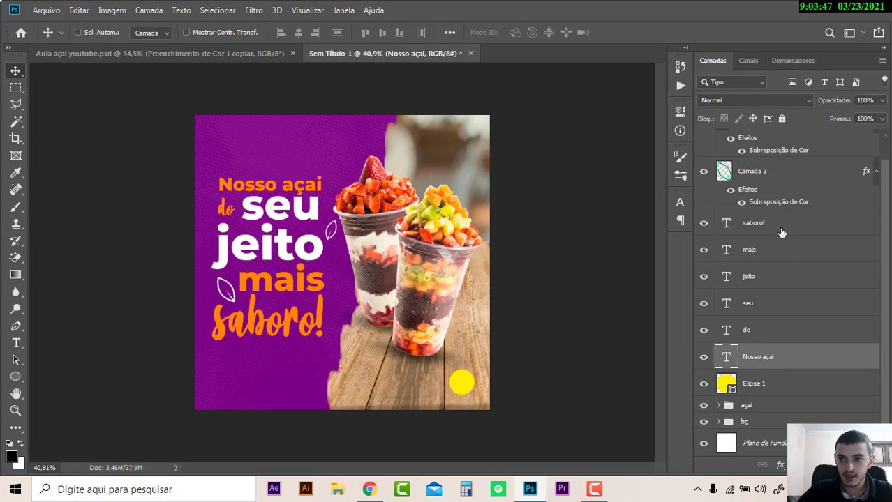
Group the headline text layers into a group named texto.
left_click(785, 222, "shift")
key("ctrl+g")
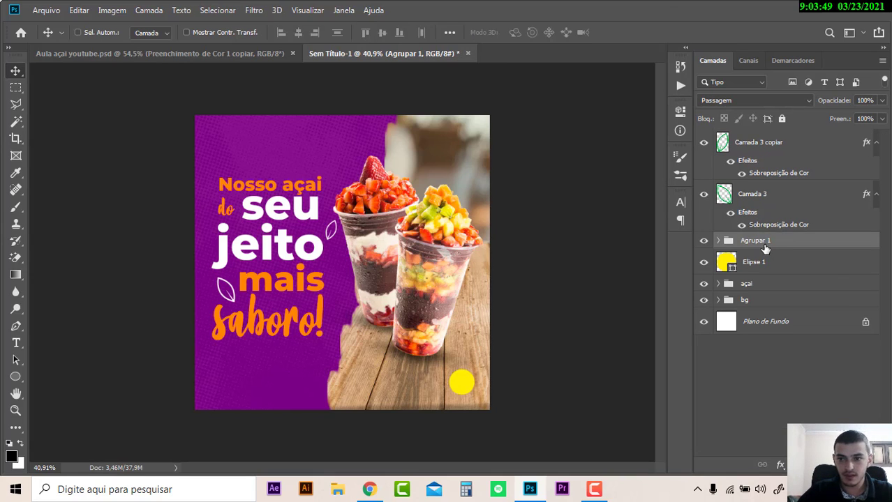
double_click(764, 243)
type("to")
key("Return")
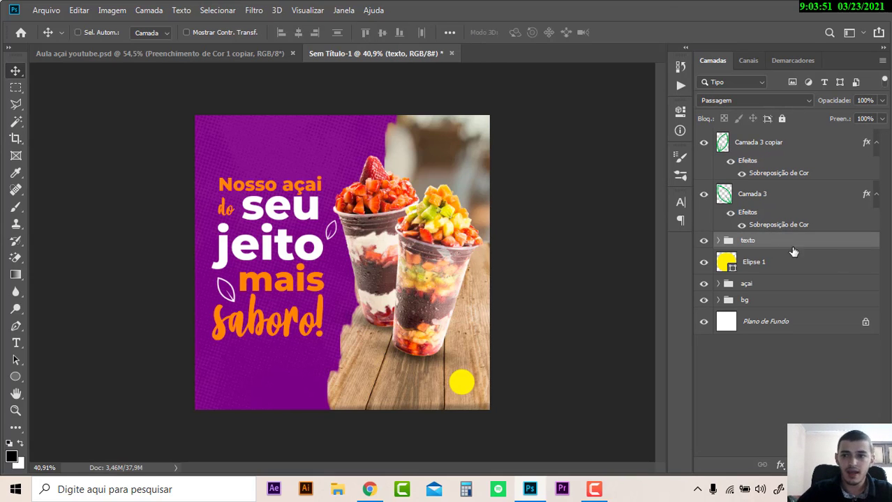
Group Camada 3 and Camada 3 copiar into a group named folhas.
left_click(789, 197)
left_click(764, 150, "shift")
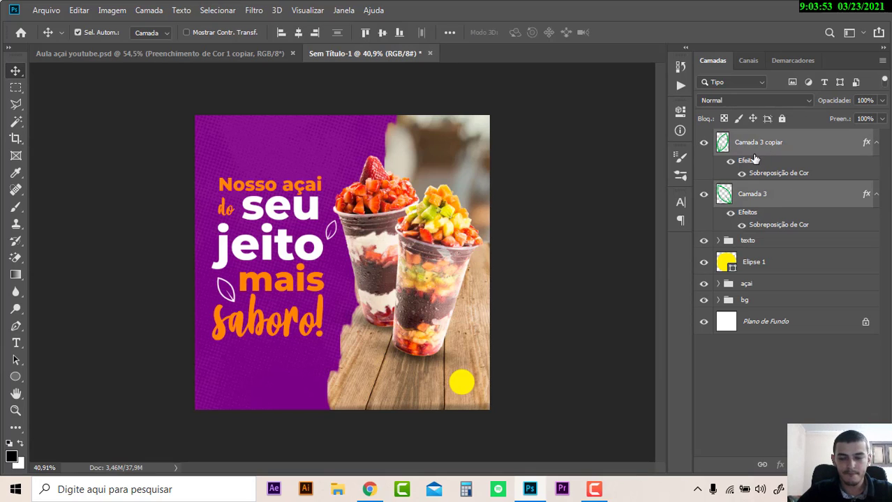
key("ctrl+g")
type("folh")
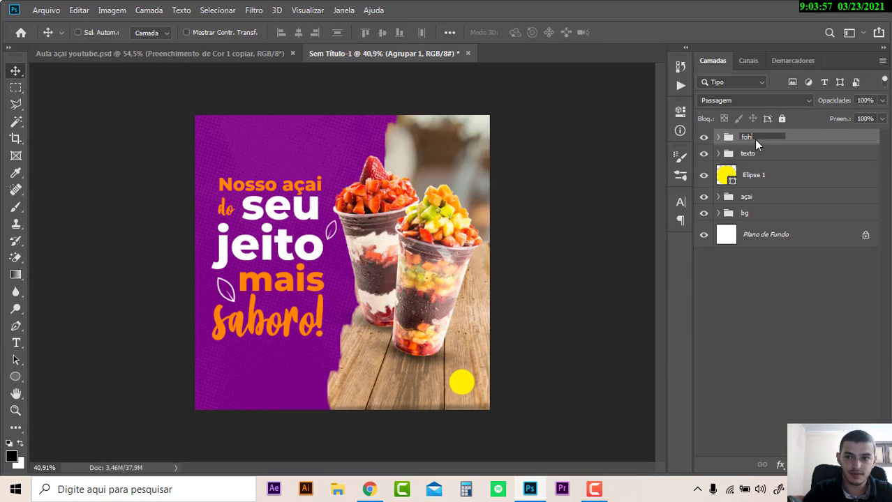
type("as")
key("Return")
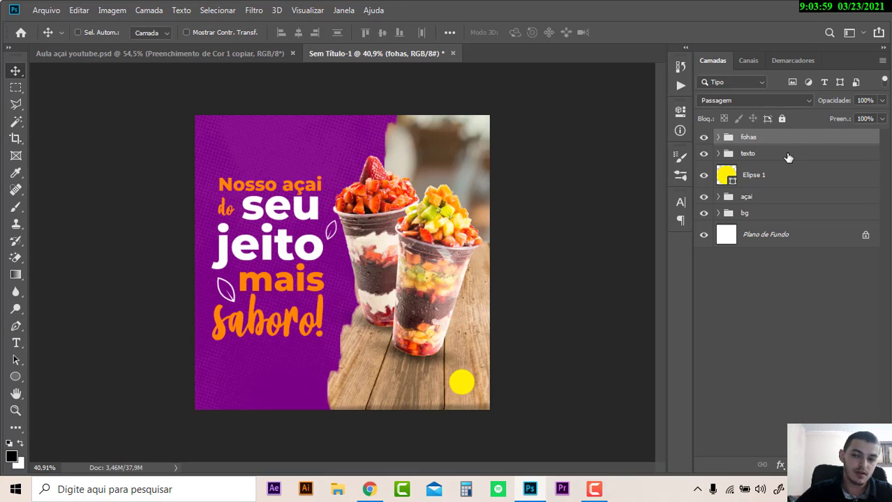
double_click(755, 145)
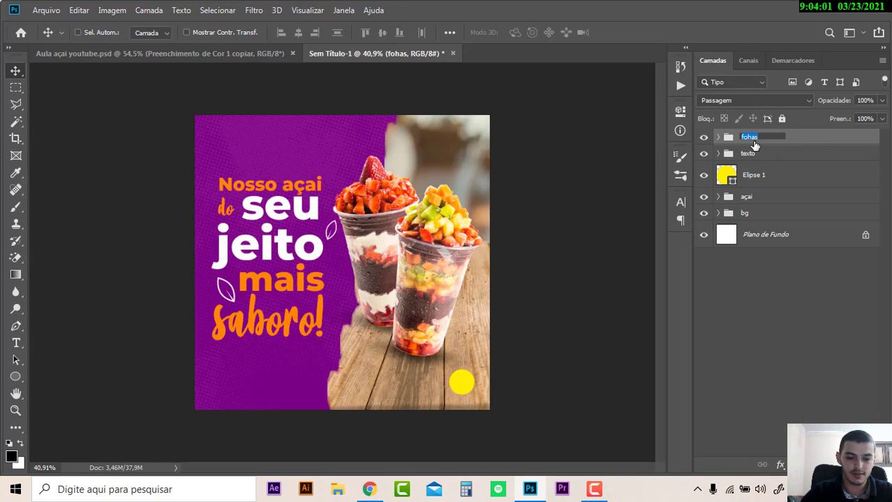
type("s")
key("Return")
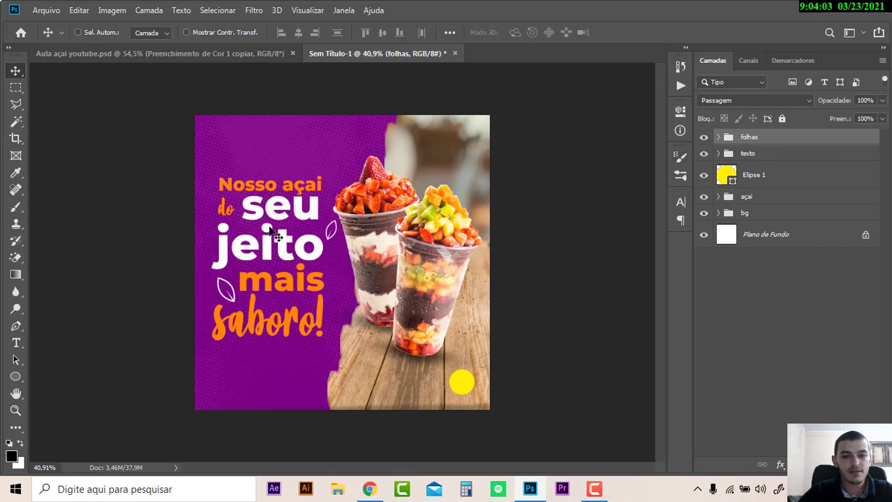
scroll(321, 229, "down", 1)
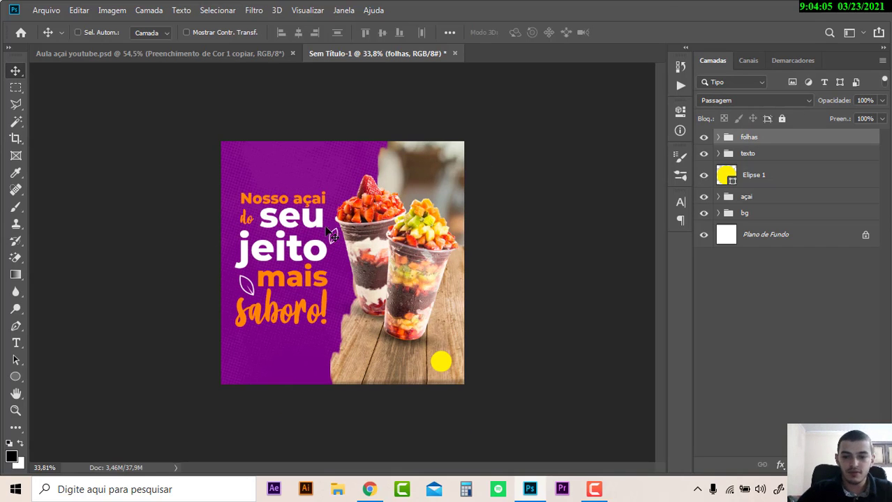
left_click(595, 491)
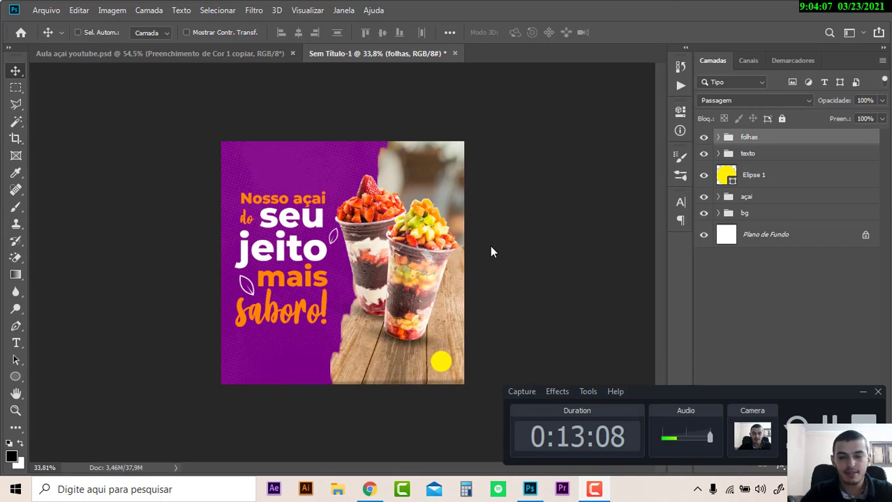